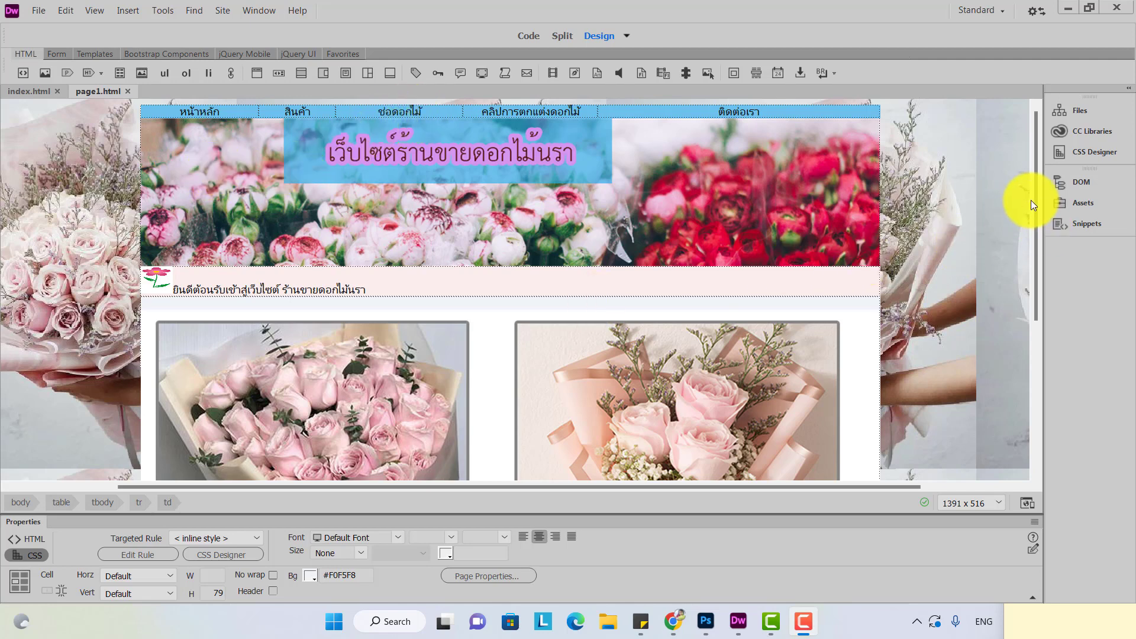
- Save a copy of page1.html in the pretestflower folder under the file name page2
click(1037, 186)
drag(1036, 187, 1027, 275)
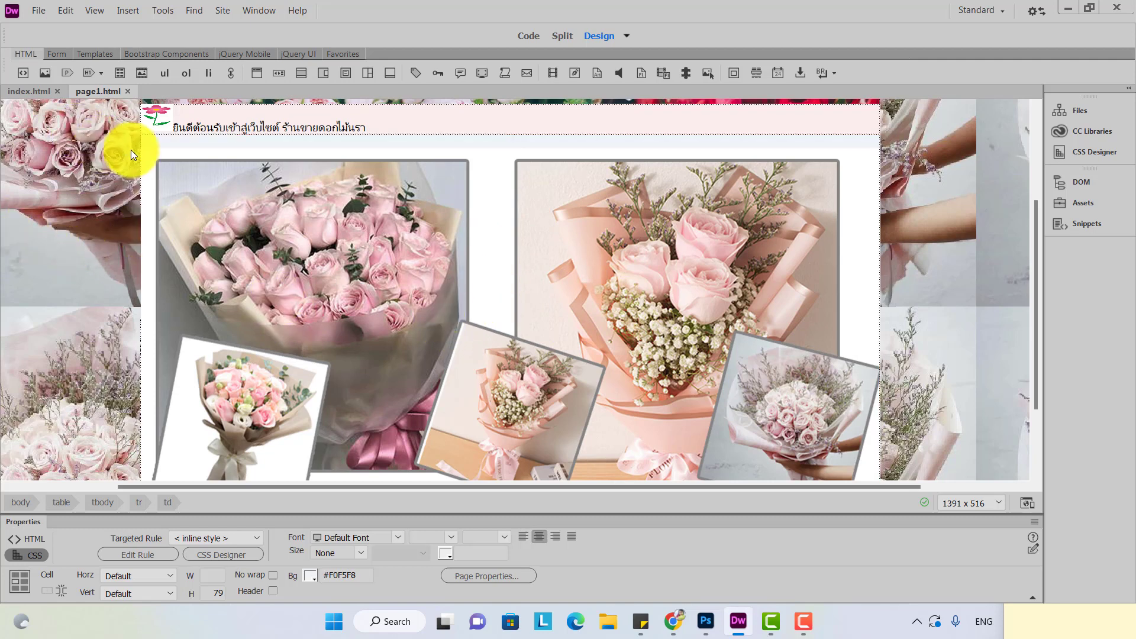
click(38, 8)
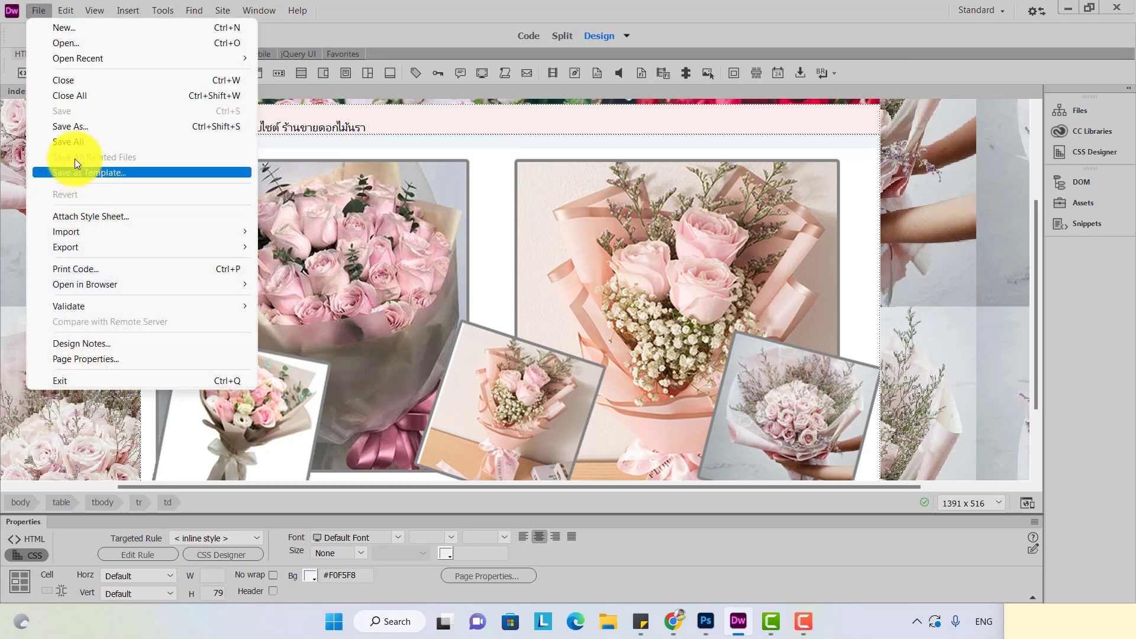
click(67, 125)
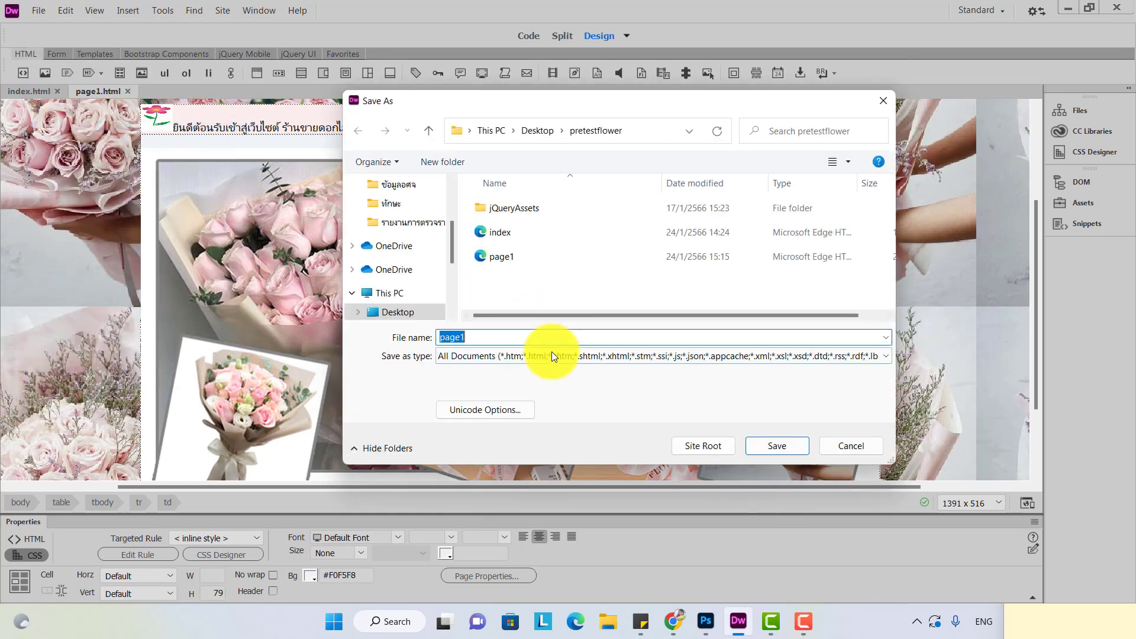
click(471, 338)
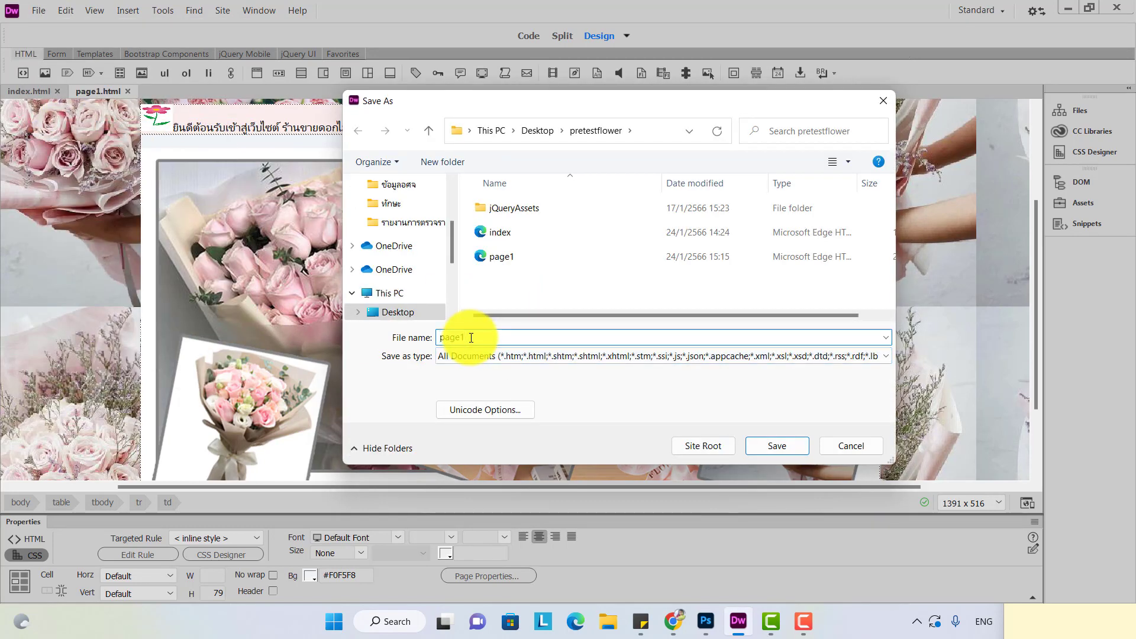
key(BackSpace)
text(2)
click(765, 446)
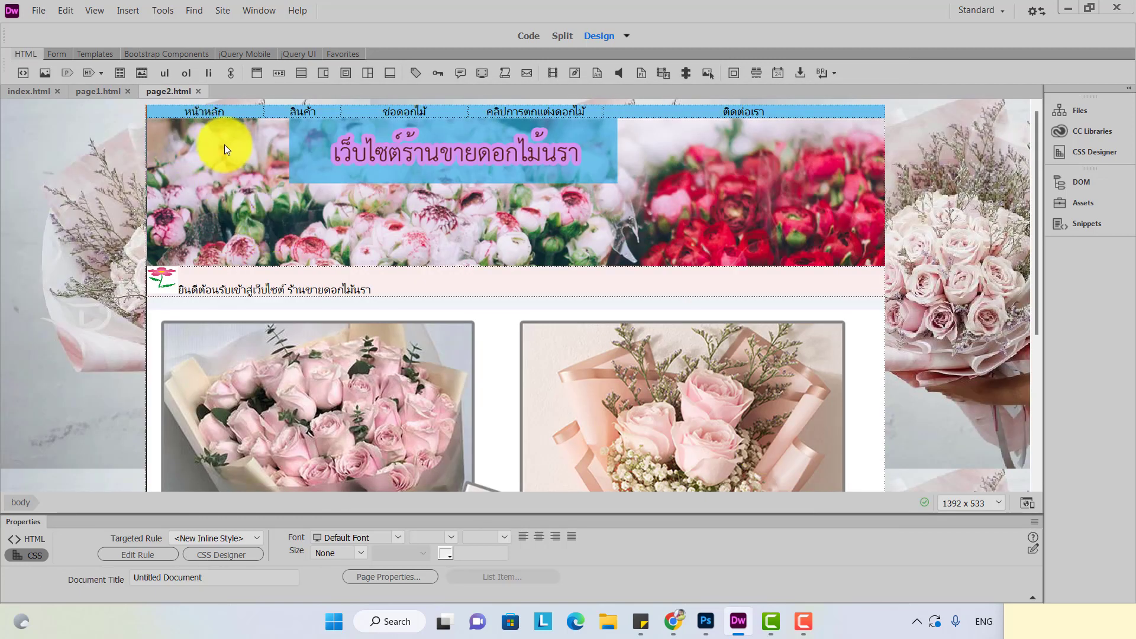
- Delete the large bouquet collage image ban1.png from the content cell of page2.html
click(87, 90)
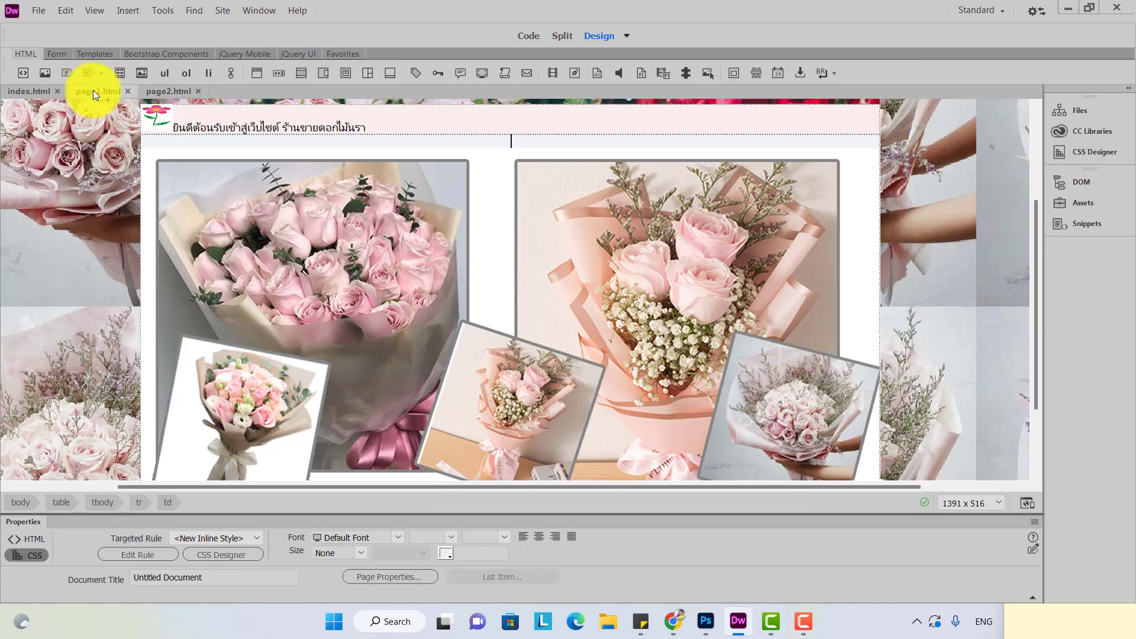
click(157, 91)
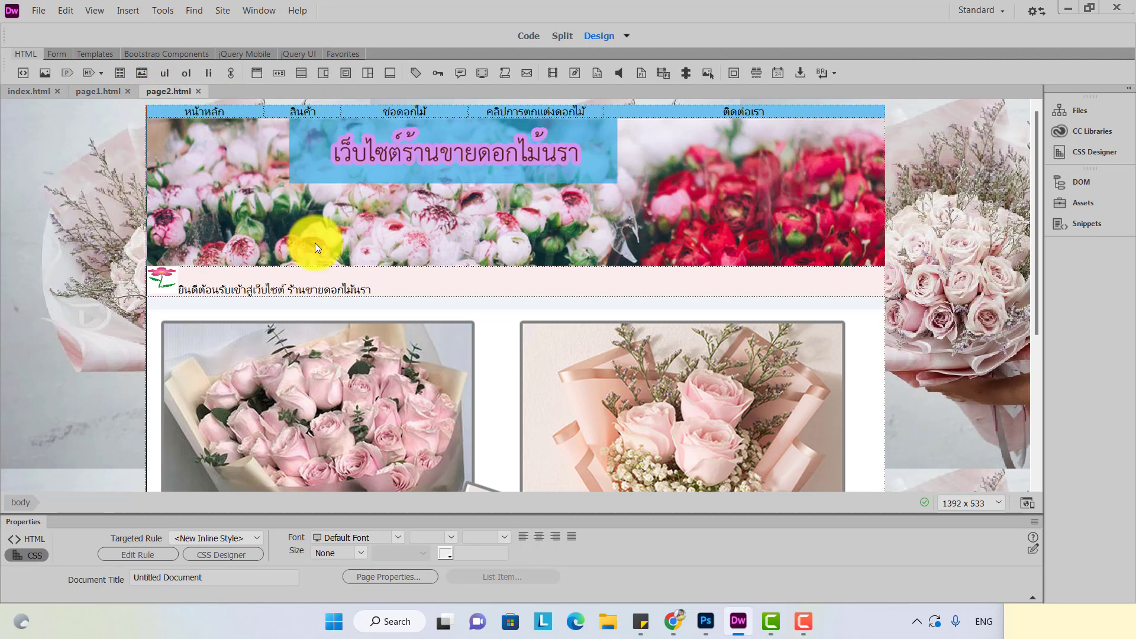
click(403, 406)
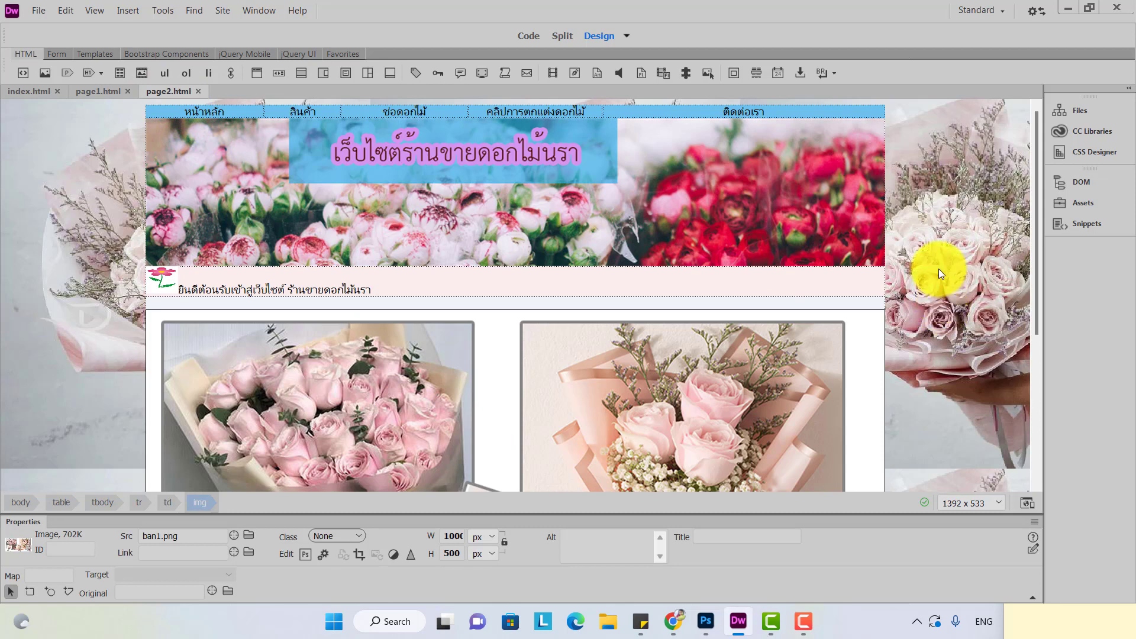
scroll(1034, 239, down, 1)
drag(1034, 239, 1043, 307)
key(Delete)
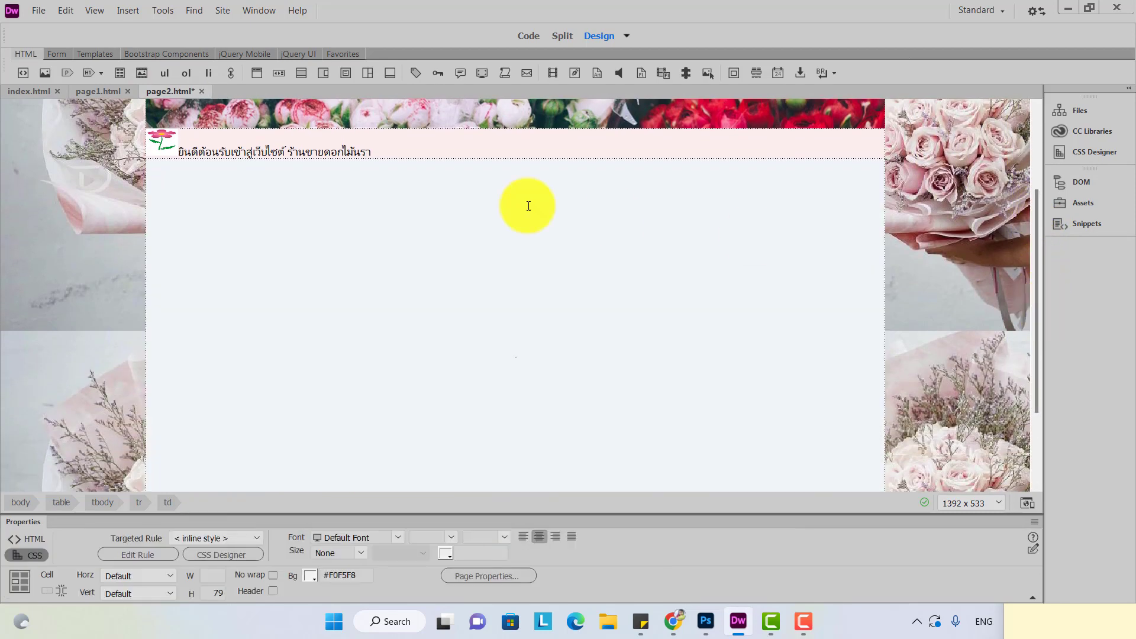
- Start a new table in the empty content cell with 2 rows, 3 columns and a width of 900 pixels
mouse_move(1039, 278)
mouse_down()
mouse_move(1036, 354)
mouse_move(1027, 144)
mouse_move(1051, 315)
mouse_move(1047, 269)
mouse_move(1043, 311)
mouse_move(1044, 281)
mouse_up()
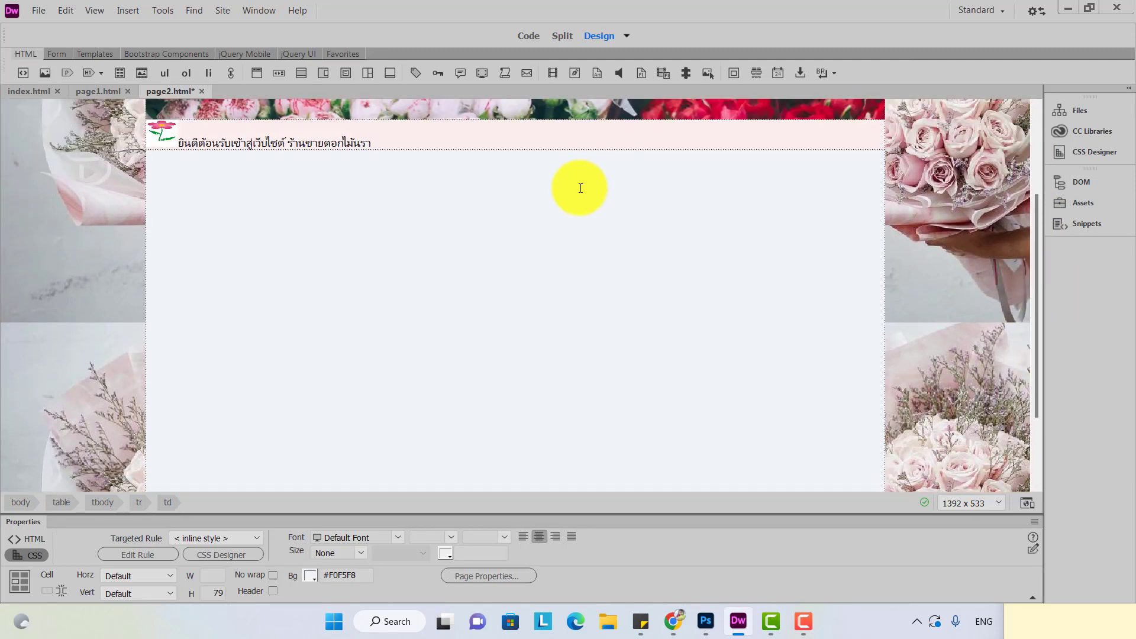
click(440, 234)
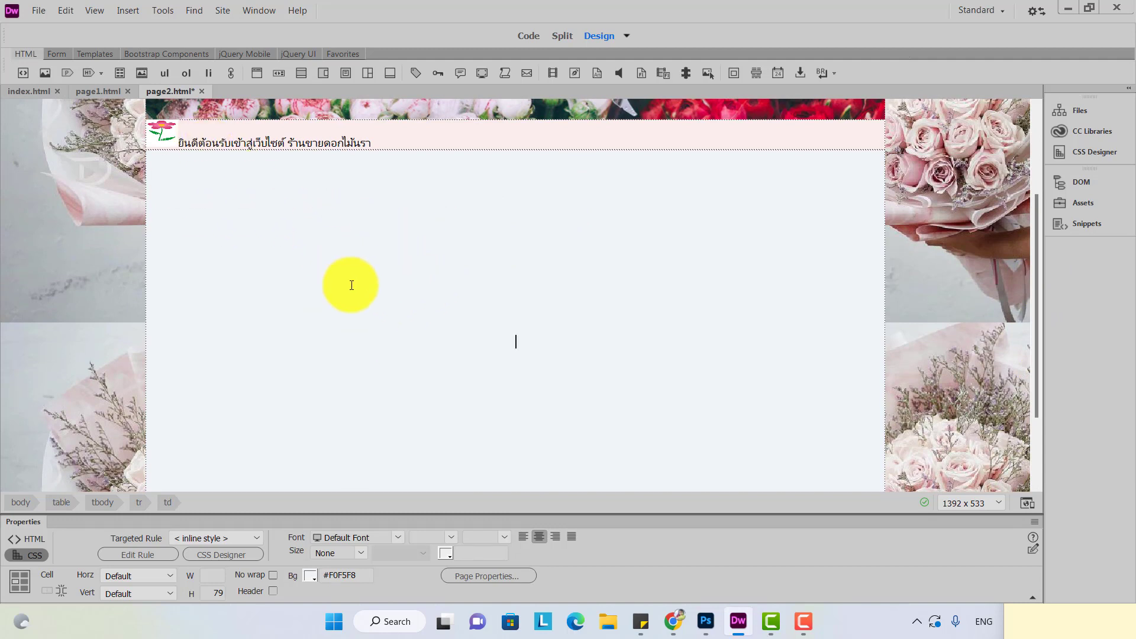
click(122, 78)
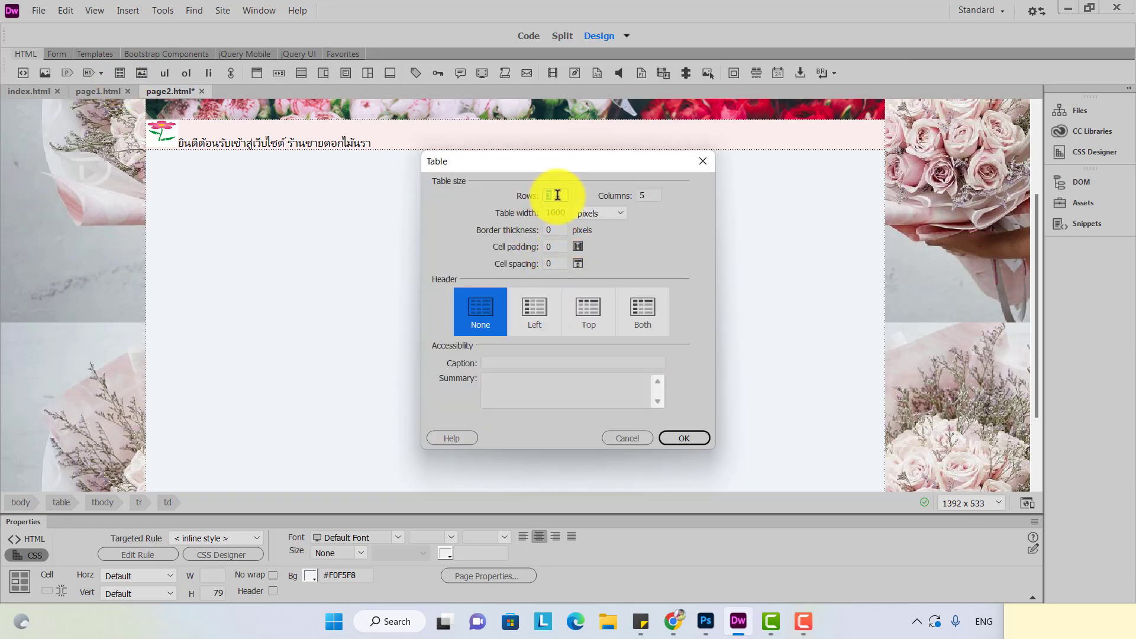
double_click(559, 214)
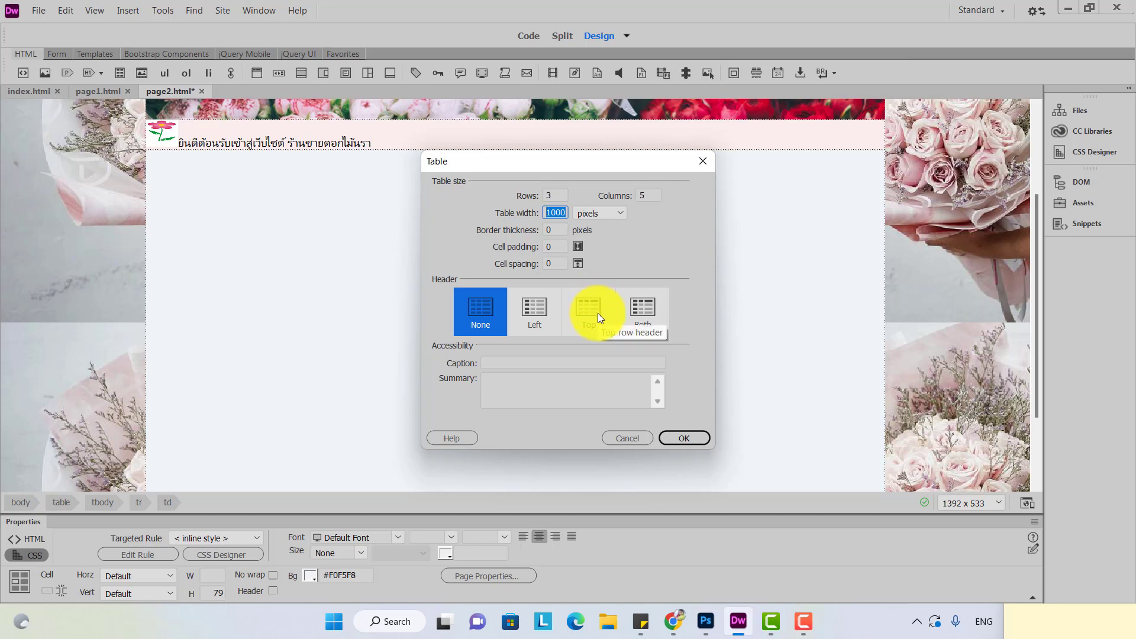
text(900)
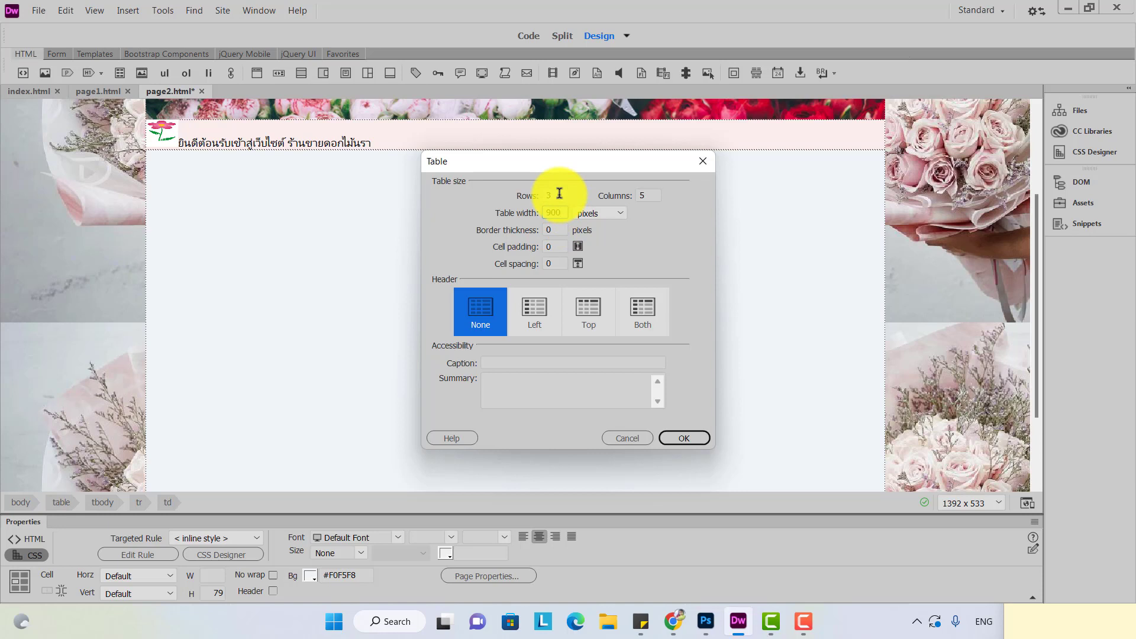
double_click(650, 193)
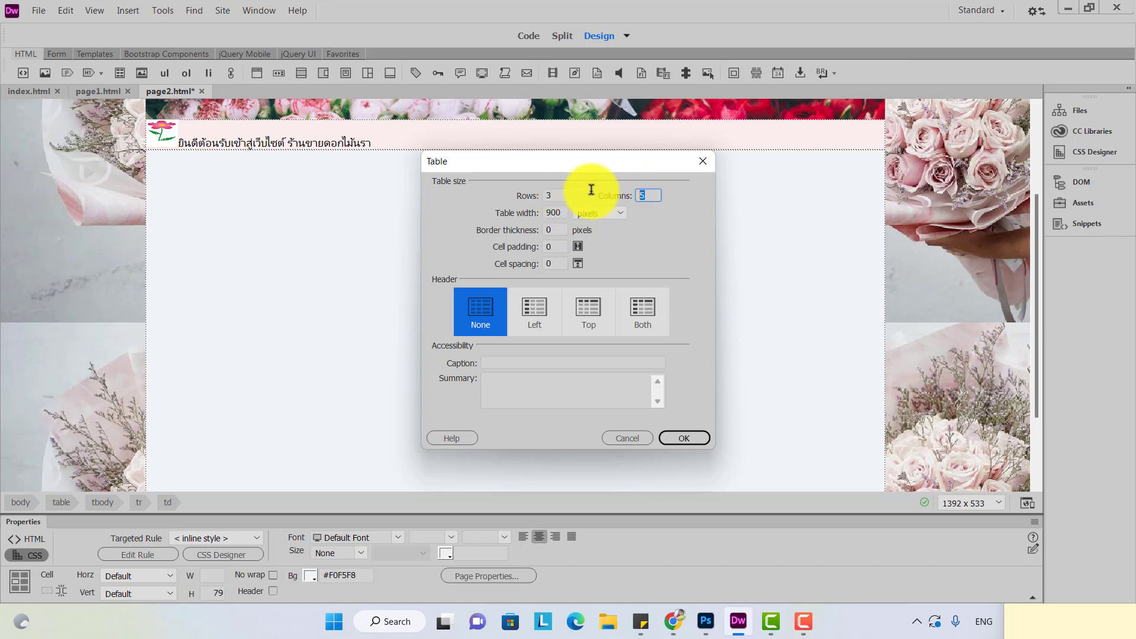
double_click(562, 196)
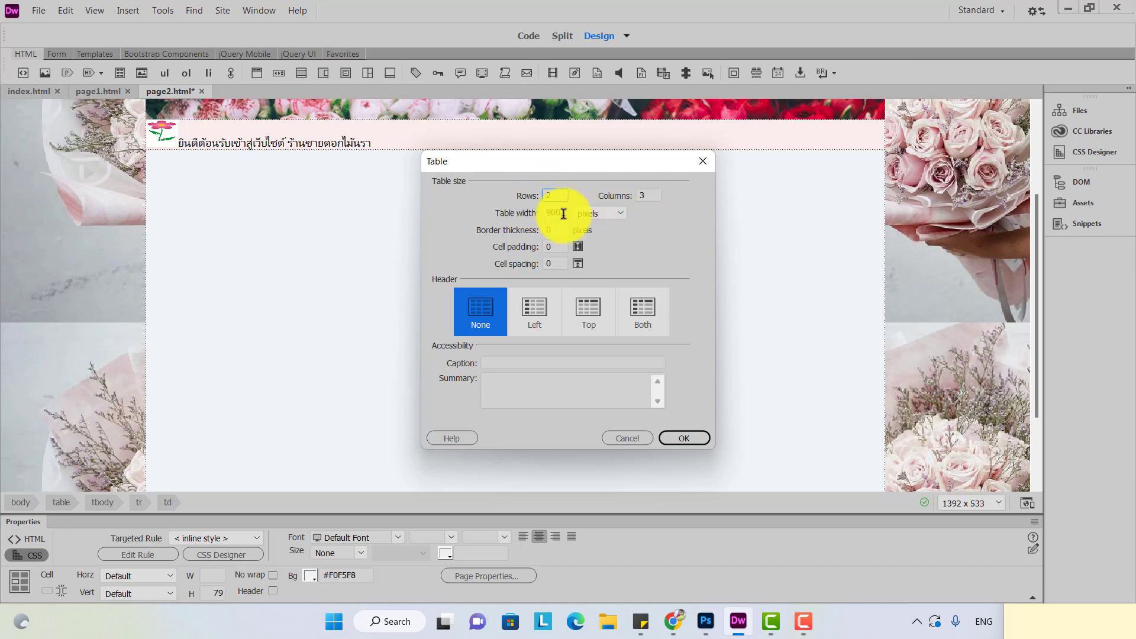
- Set the new table's border thickness, cell padding and cell spacing to 4 each, and insert it
double_click(553, 230)
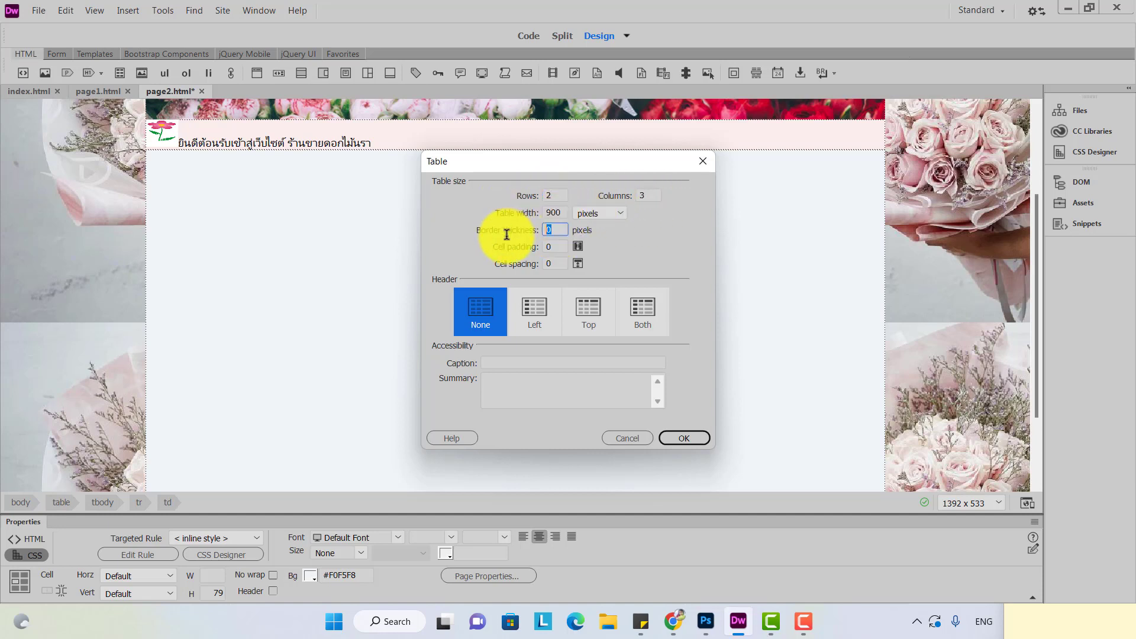
text(4)
double_click(556, 246)
text(4)
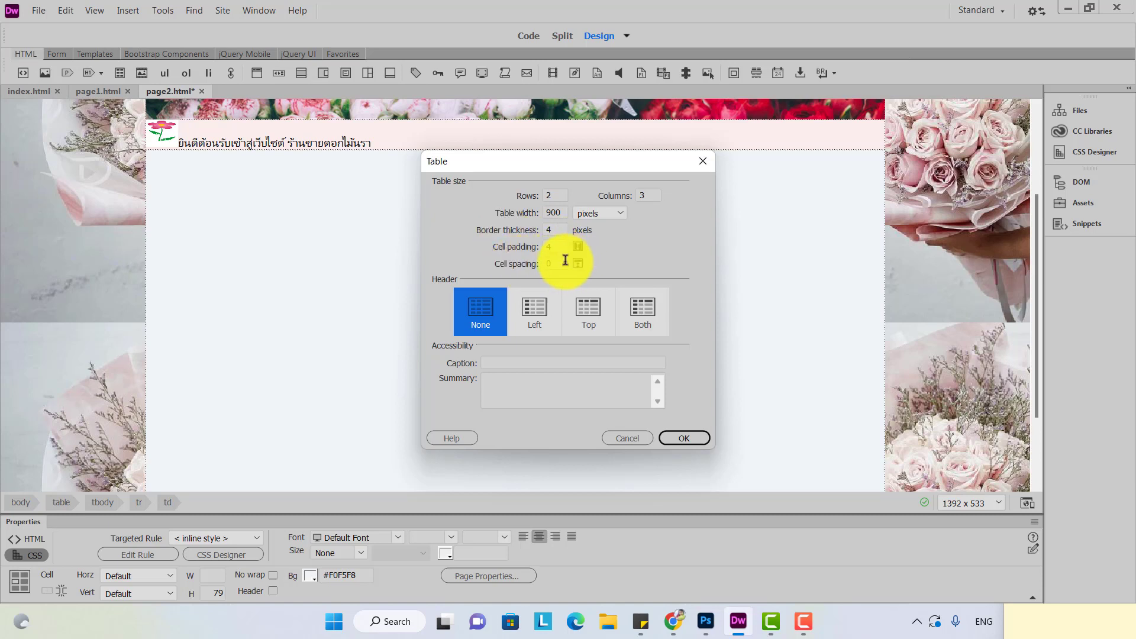
double_click(553, 263)
text(4)
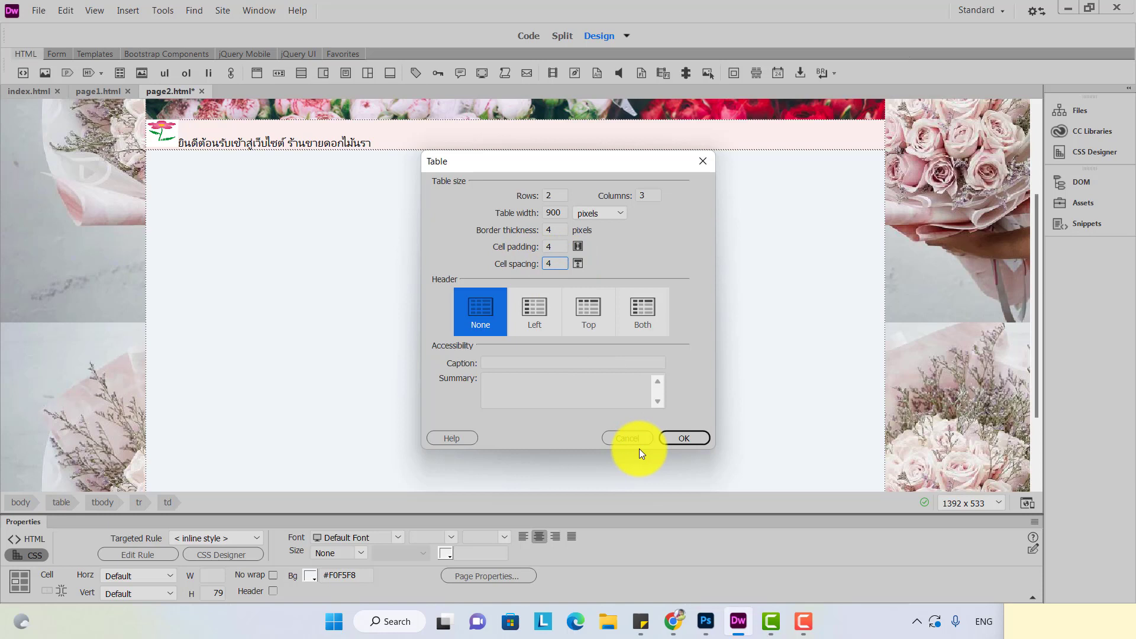
click(681, 439)
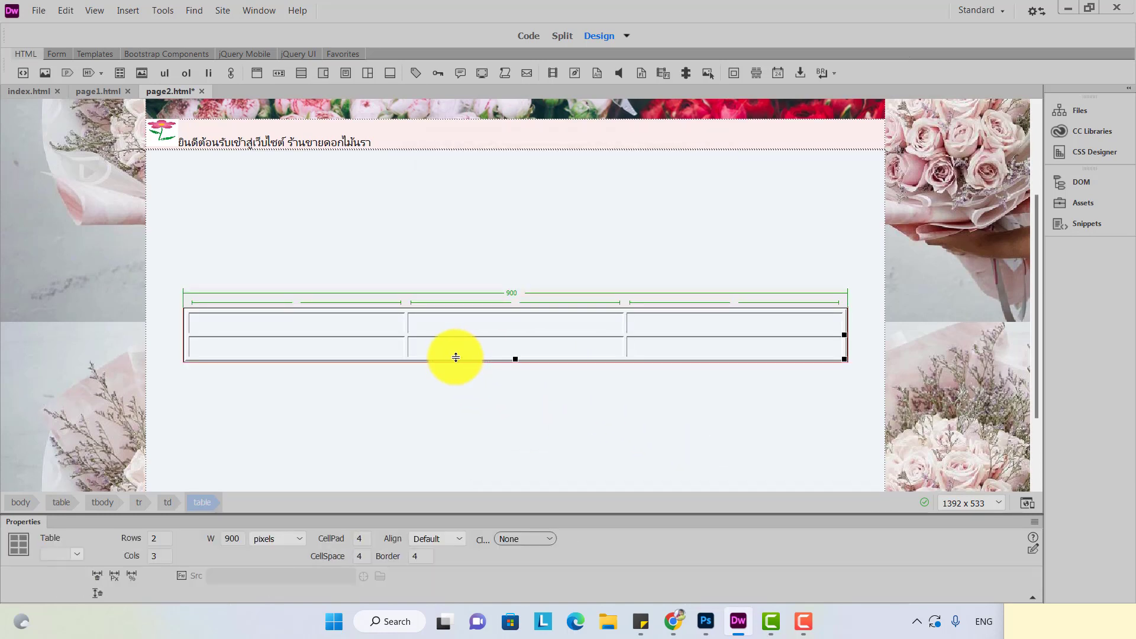
- Align the content cell around the new table to Center horizontally and Top vertically
click(858, 328)
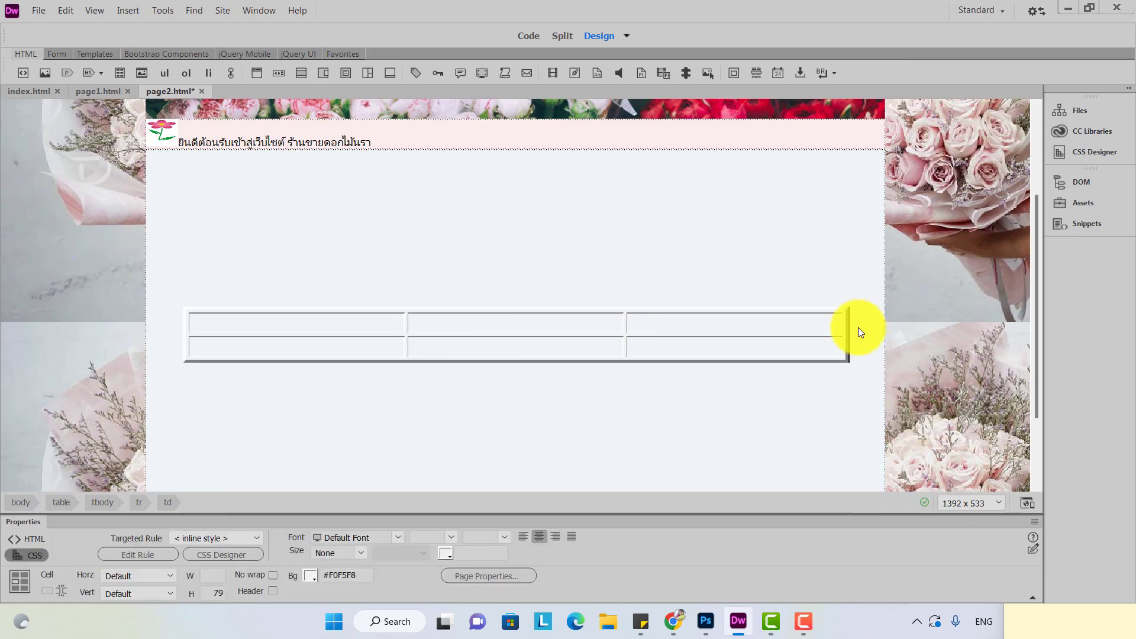
click(143, 573)
click(139, 543)
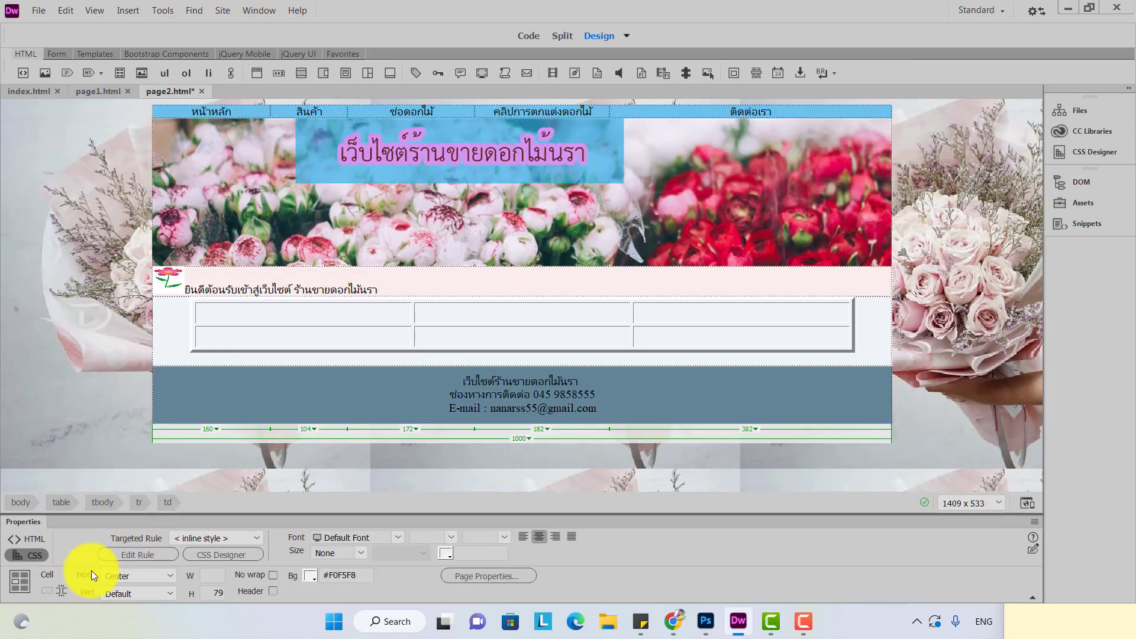
click(147, 594)
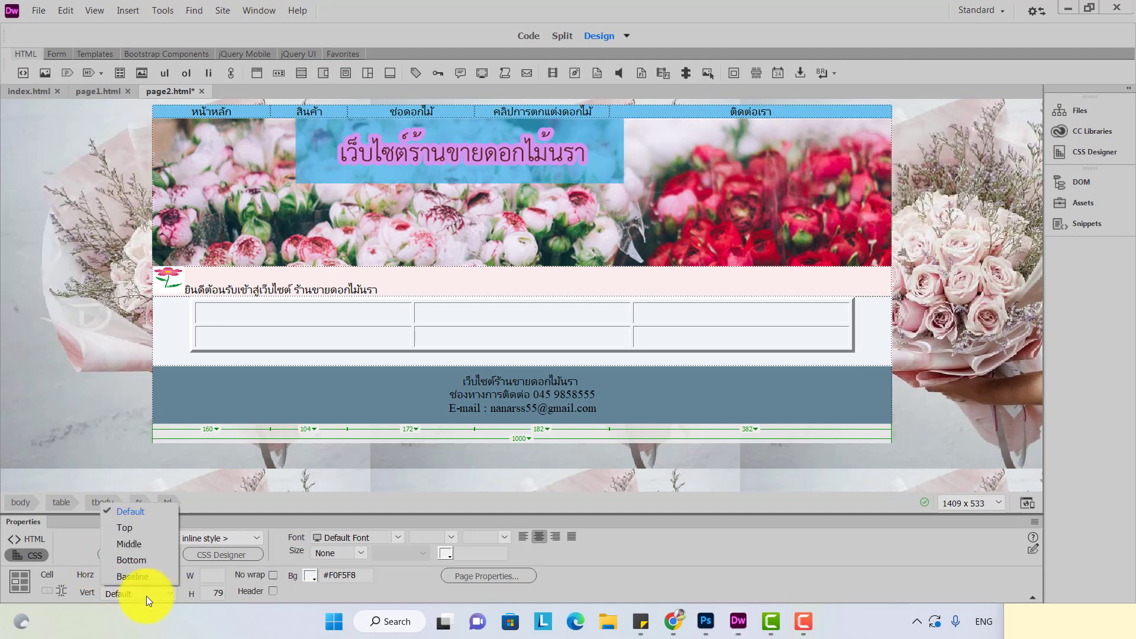
click(130, 533)
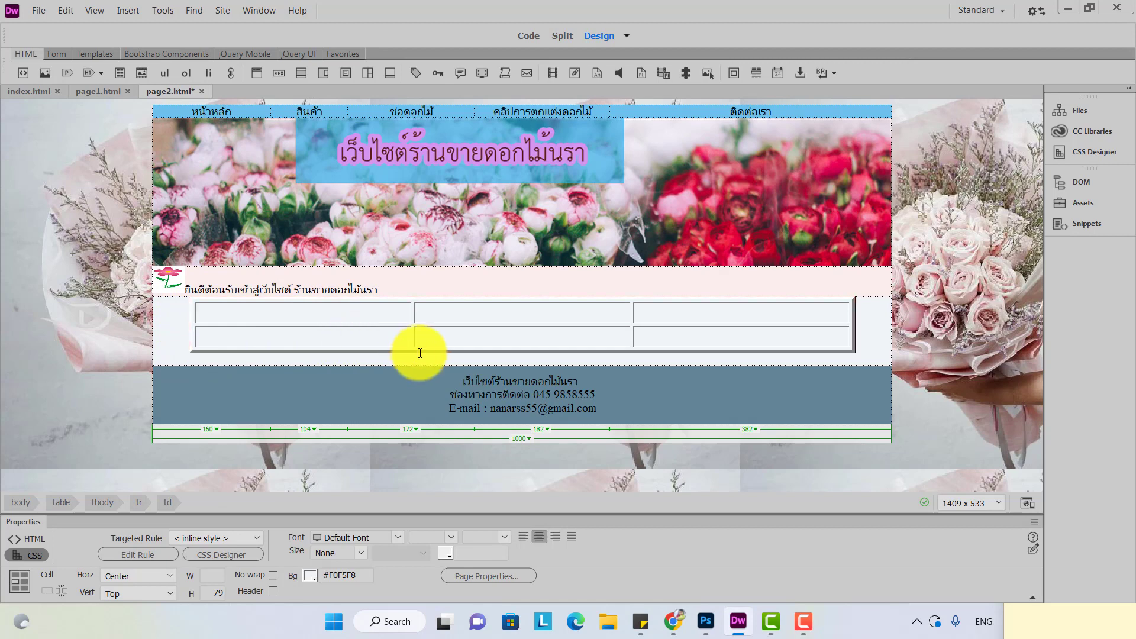
- Merge the three cells in the first row of the new table into one cell
click(420, 334)
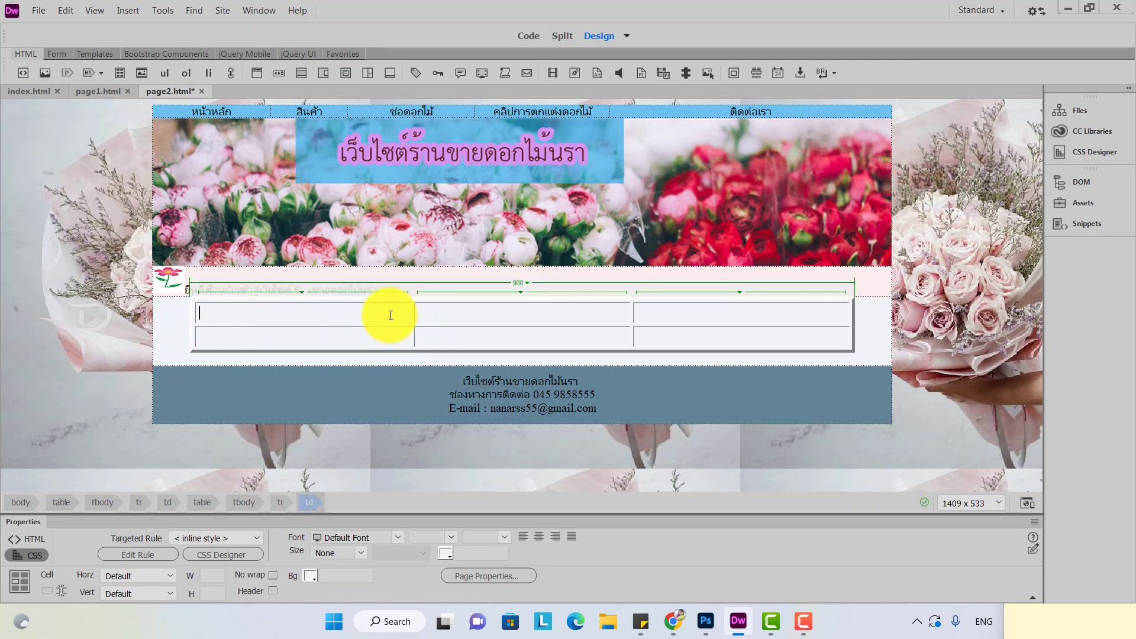
drag(390, 315, 572, 308)
drag(645, 310, 665, 312)
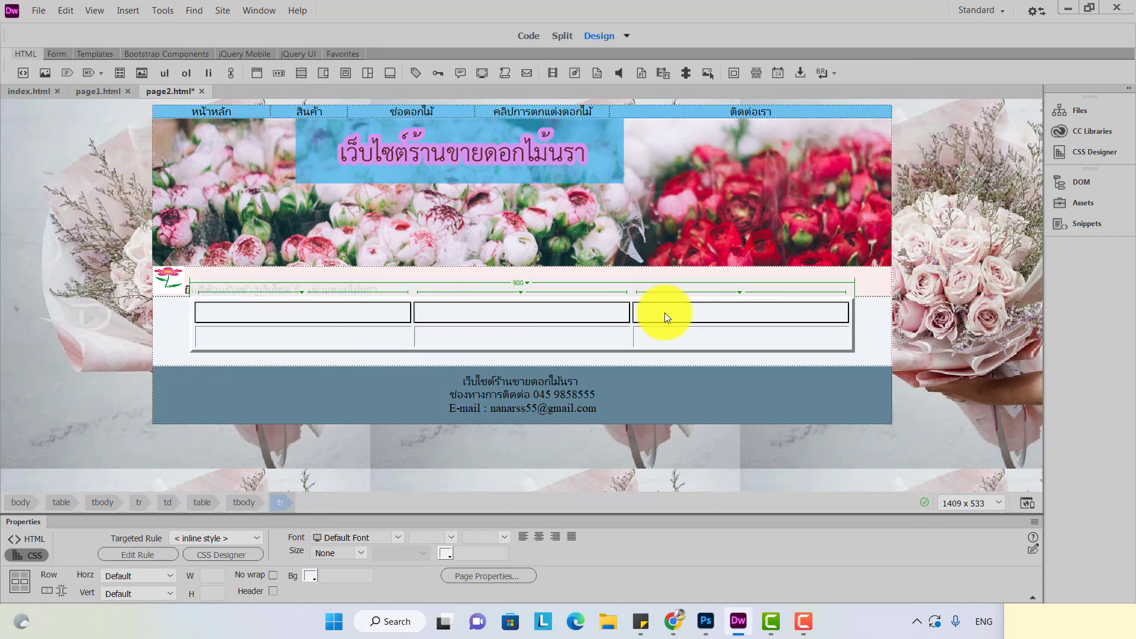
click(47, 590)
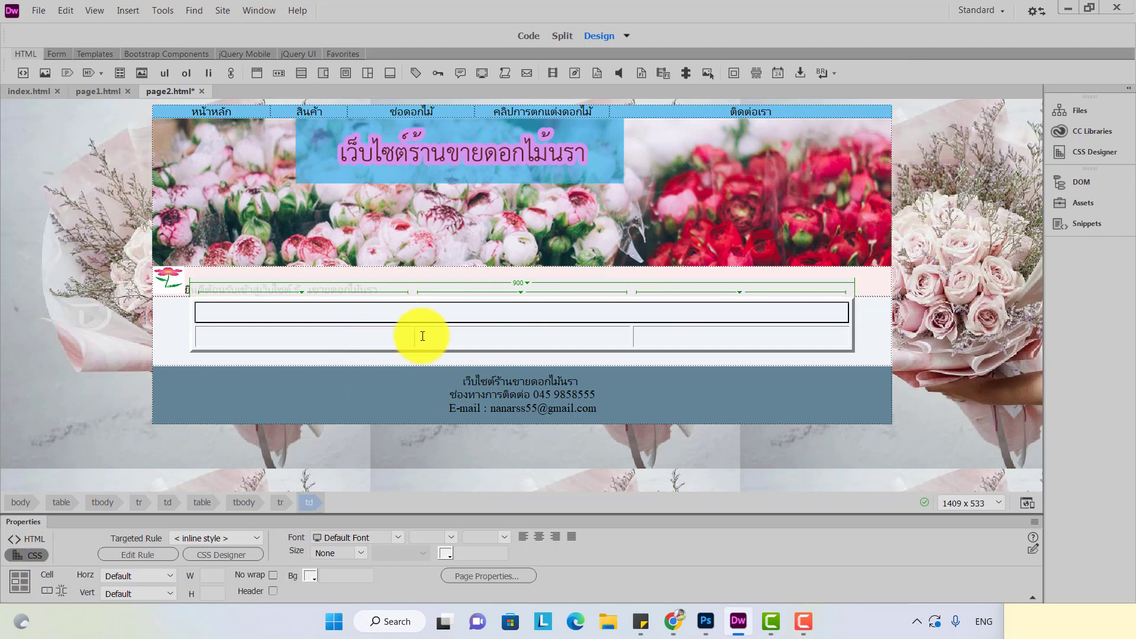
- Stretch the merged first row of the table to a height of about 168 and place the cursor in it
click(563, 315)
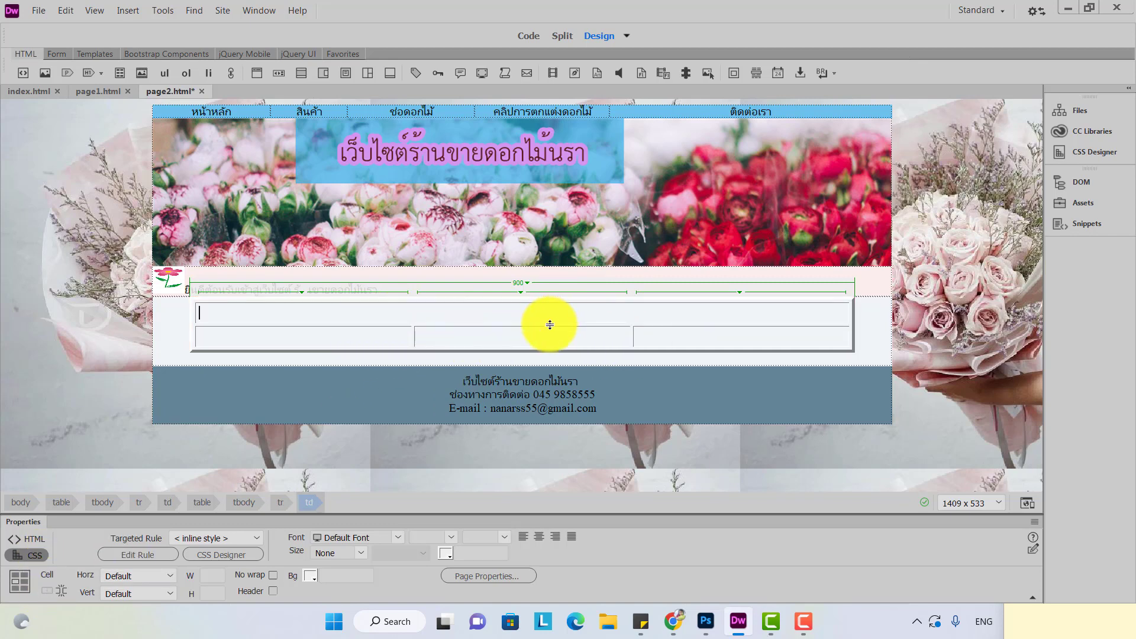
click(550, 323)
drag(552, 350, 552, 426)
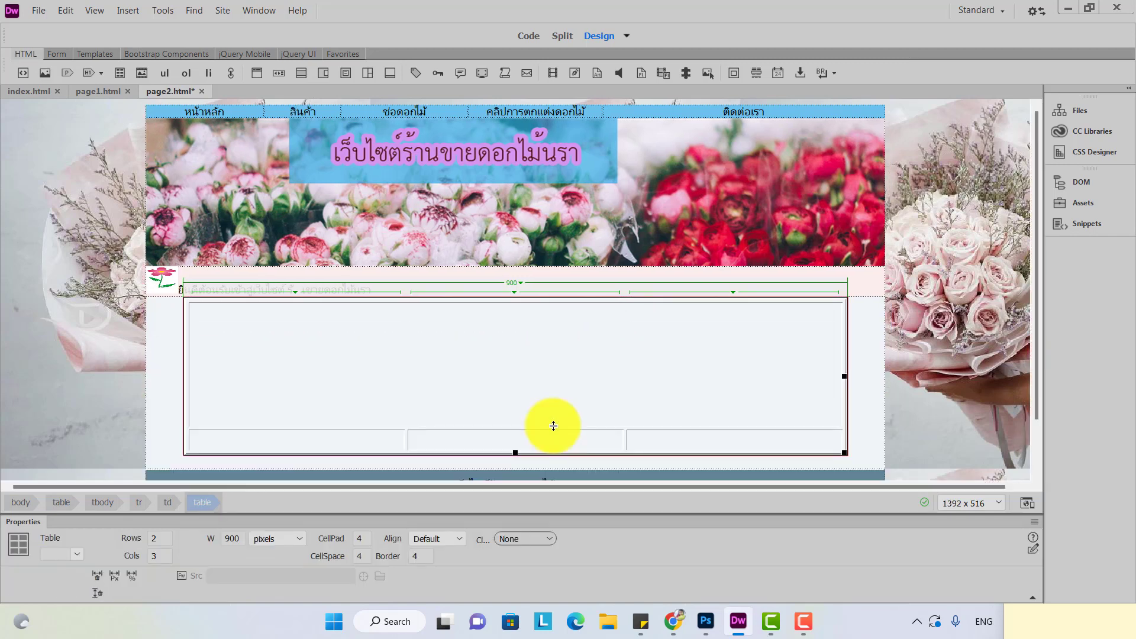
click(537, 387)
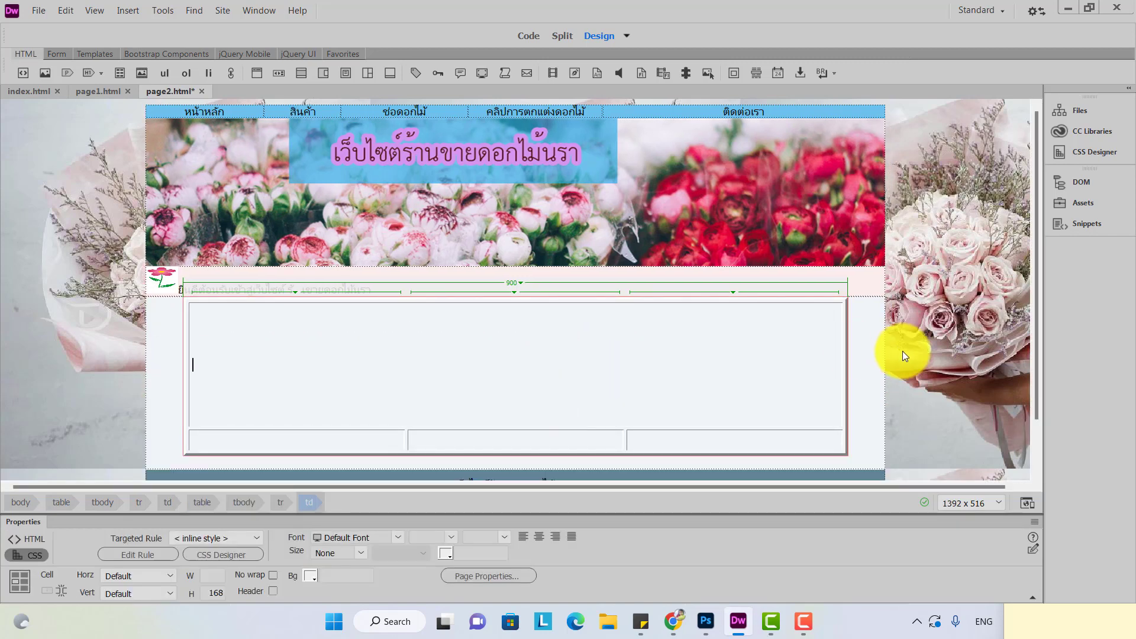
drag(1035, 318, 1037, 387)
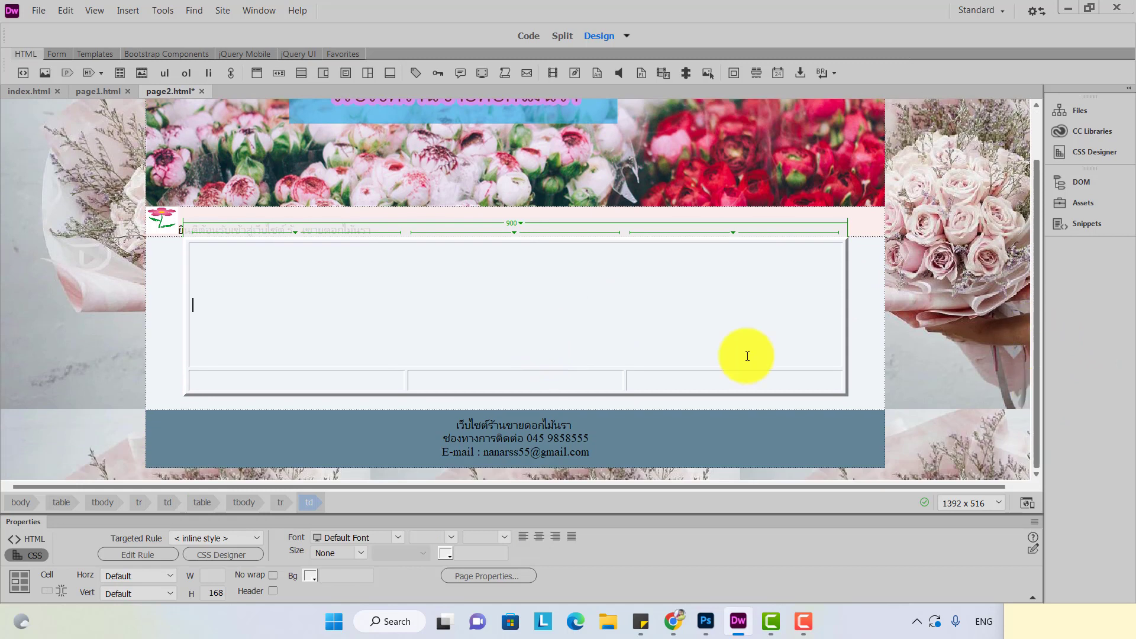
click(482, 381)
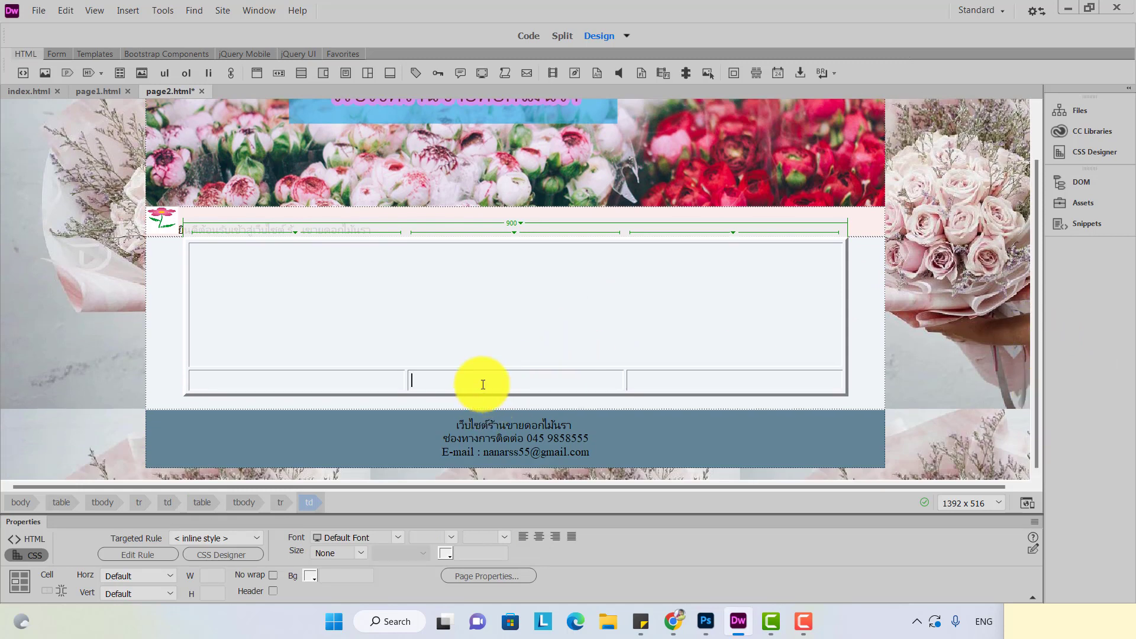
click(402, 300)
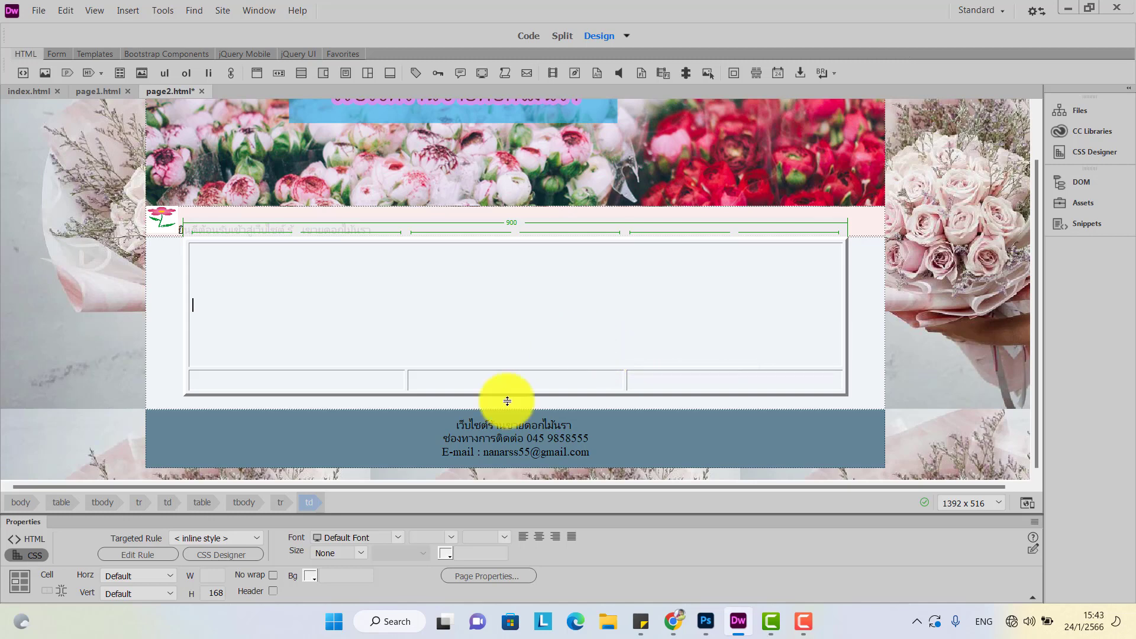
- Switch to Photoshop and close the Untitled-3 bouquet collage document without saving its changes
click(705, 621)
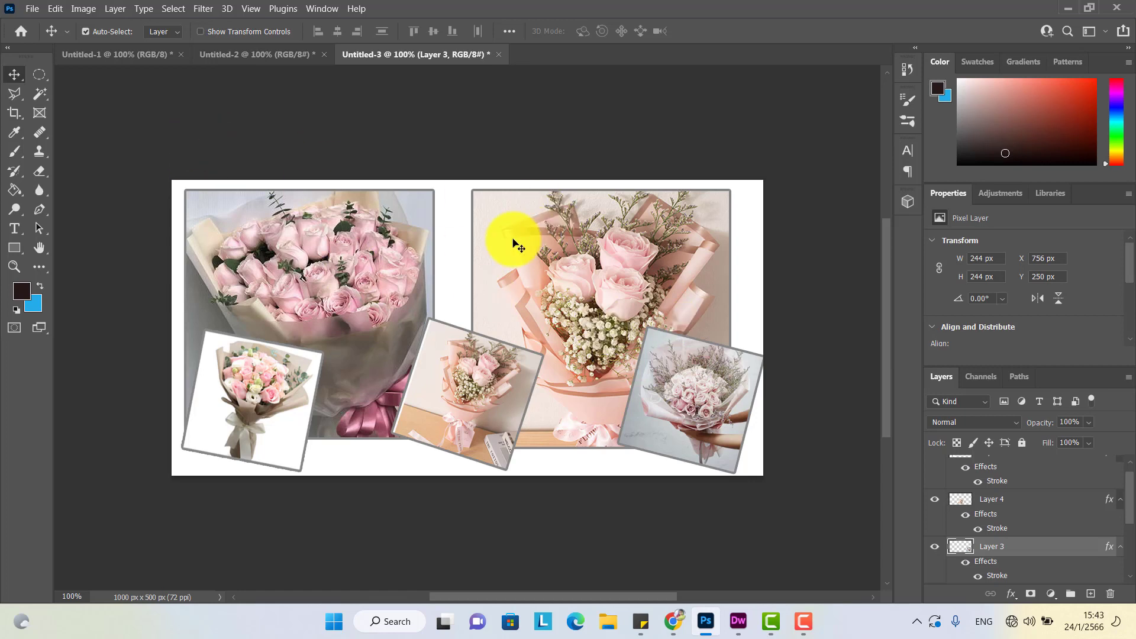
click(499, 54)
click(591, 242)
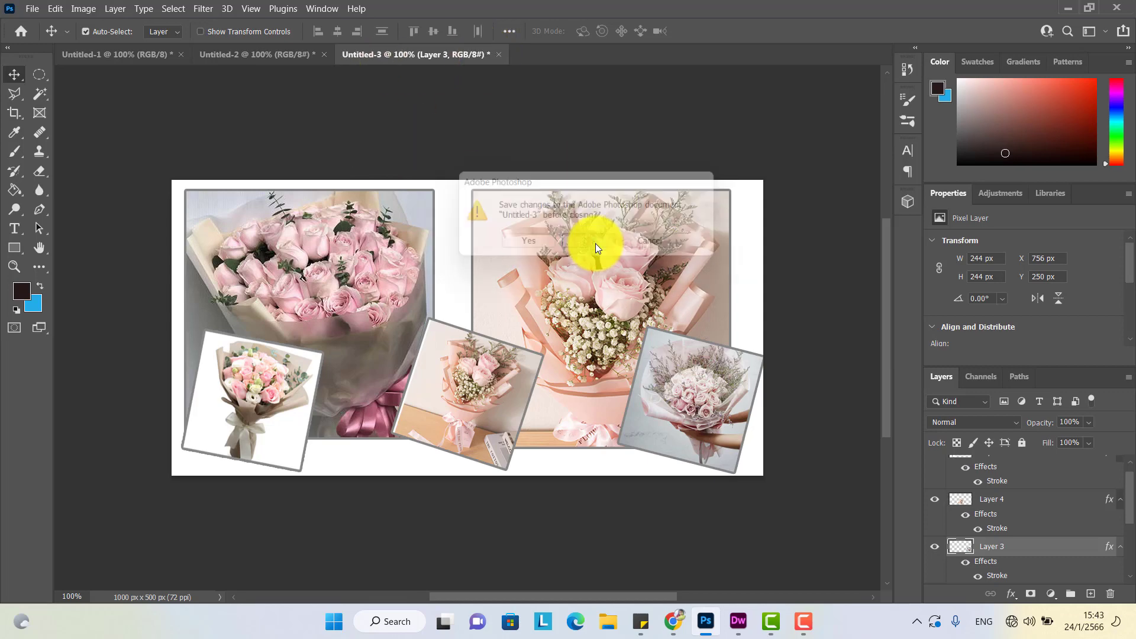
- Close the remaining Untitled-2 and Untitled-1 documents without saving their changes
click(324, 55)
click(590, 243)
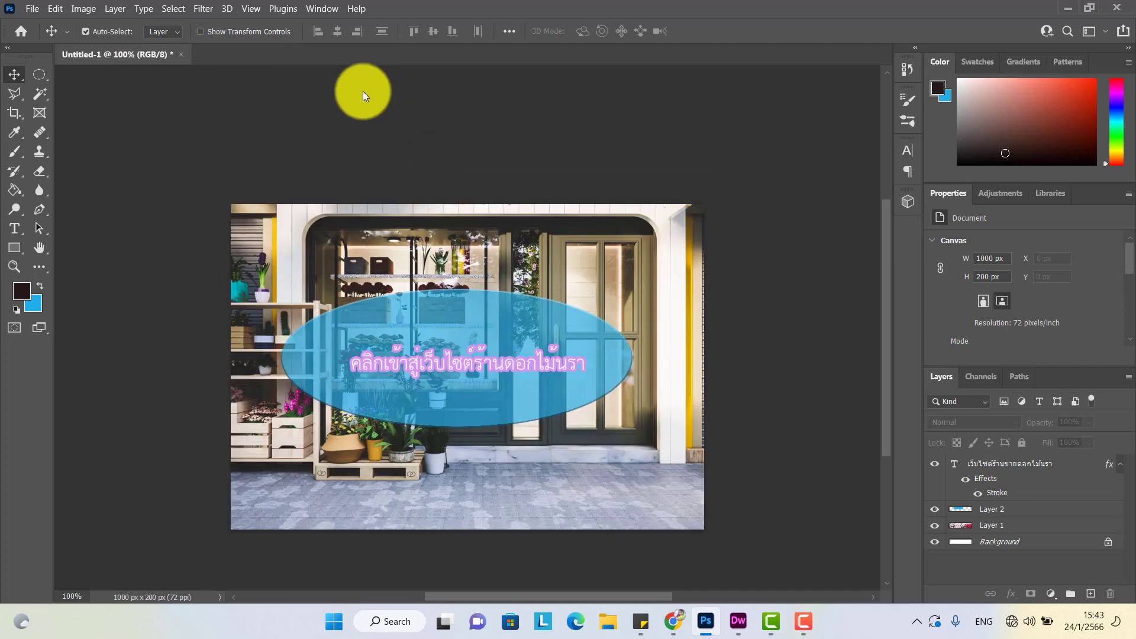
click(186, 57)
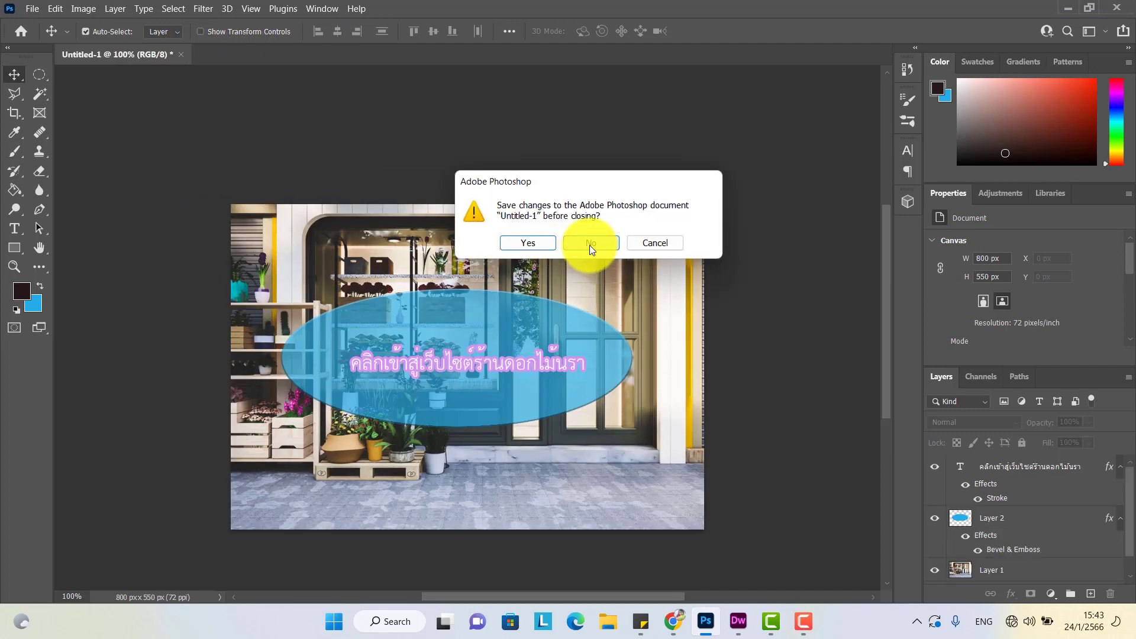
click(590, 243)
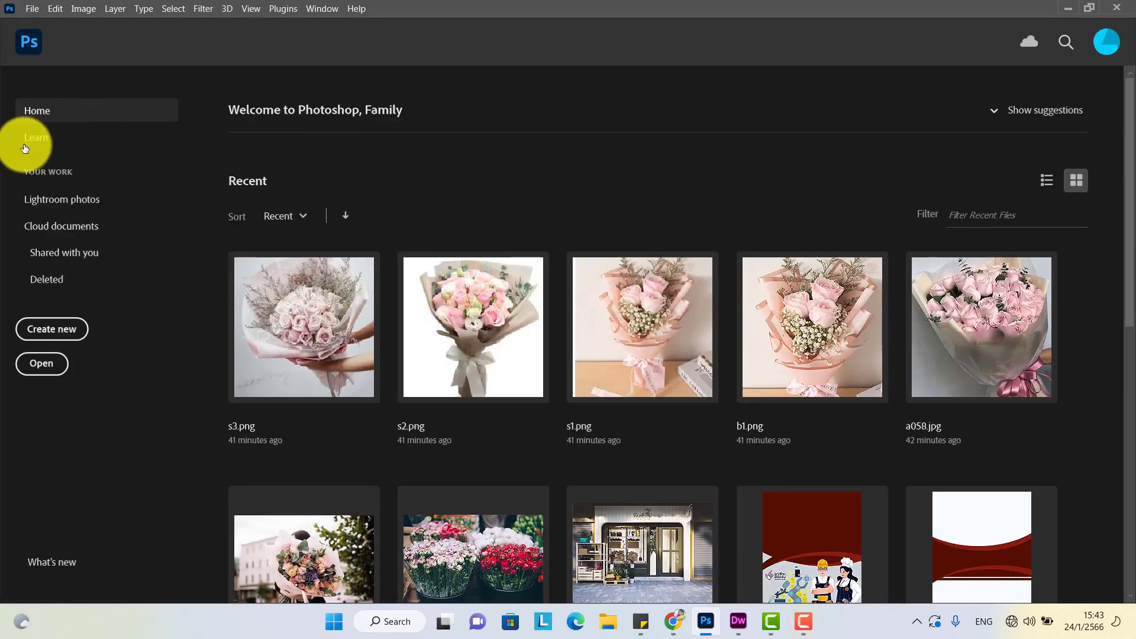
- Create a new document 300 pixels wide and 300 pixels high with a white background at 72 pixels/inch
click(42, 327)
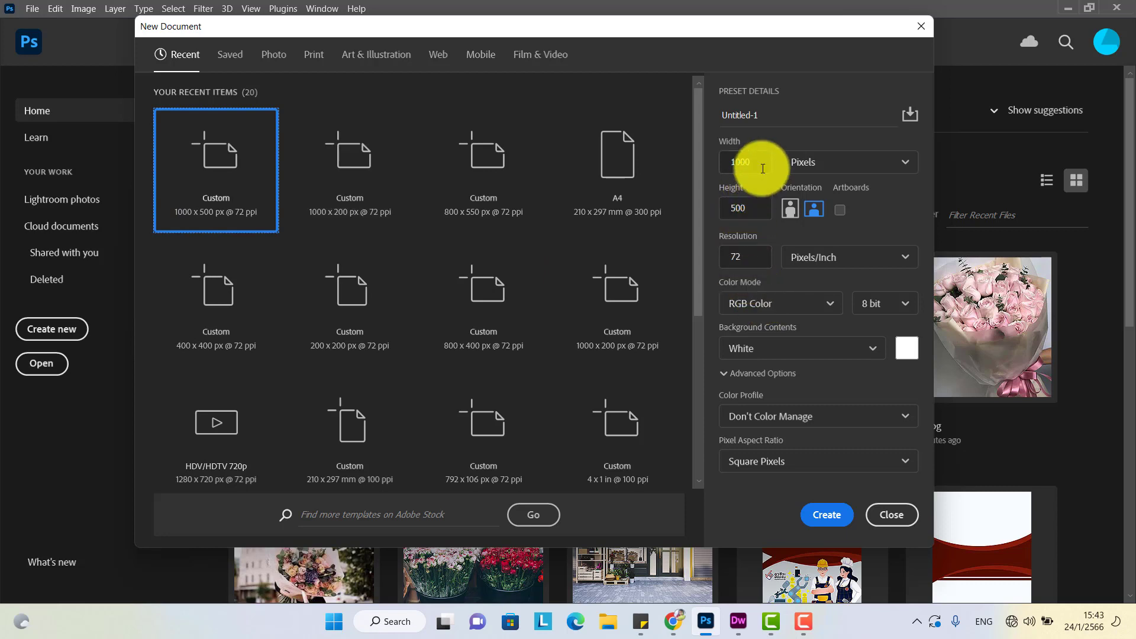
double_click(744, 161)
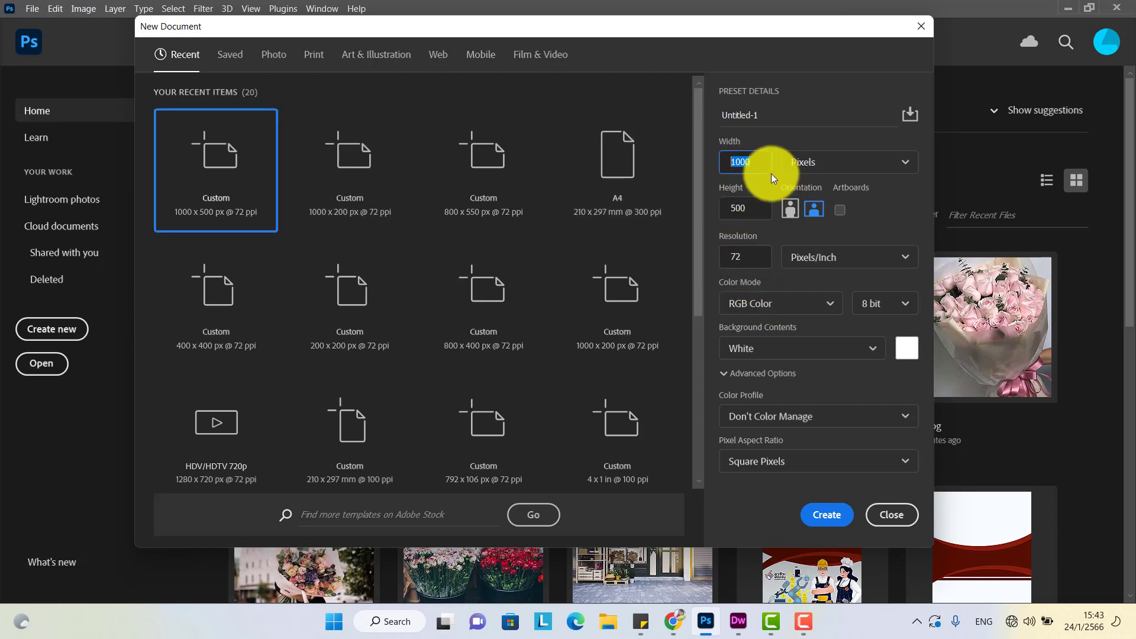
text(200)
double_click(733, 207)
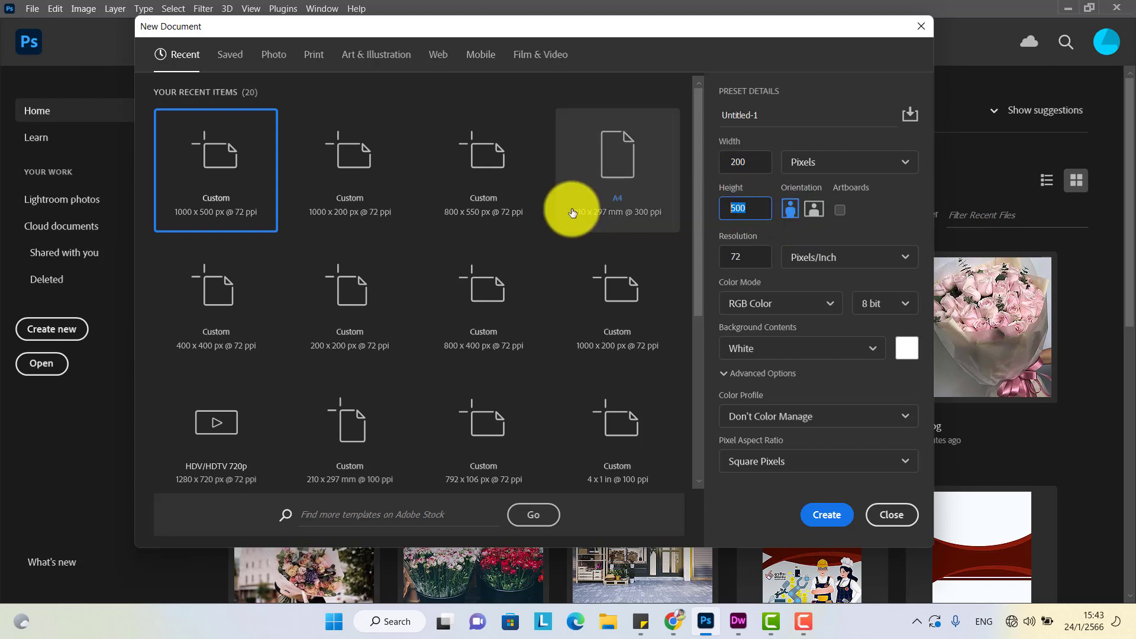
text(200)
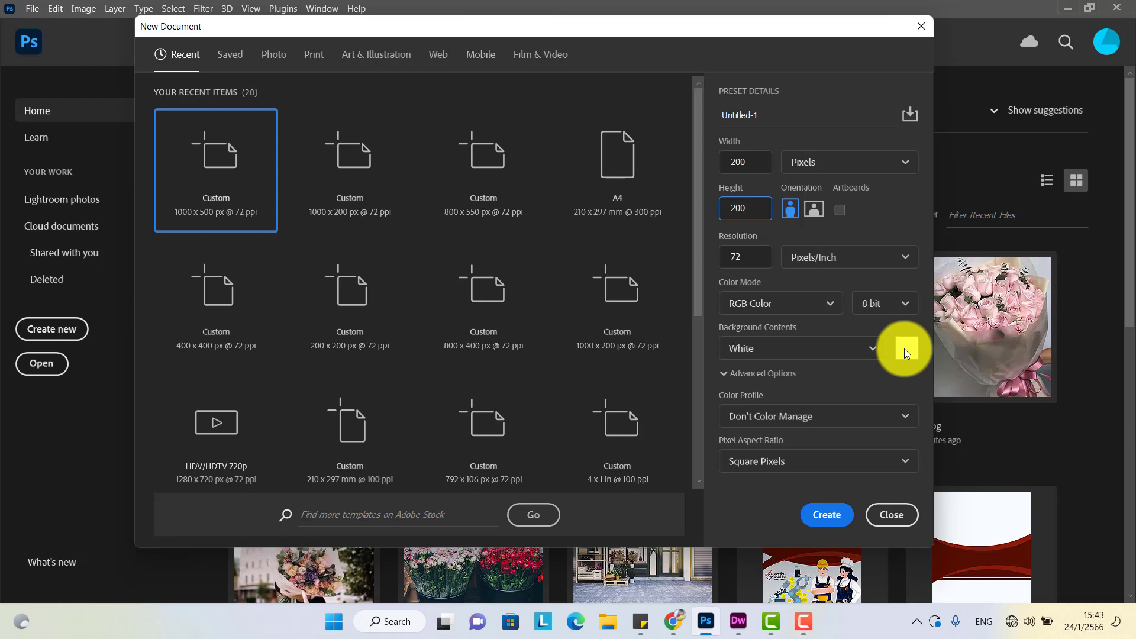
double_click(747, 208)
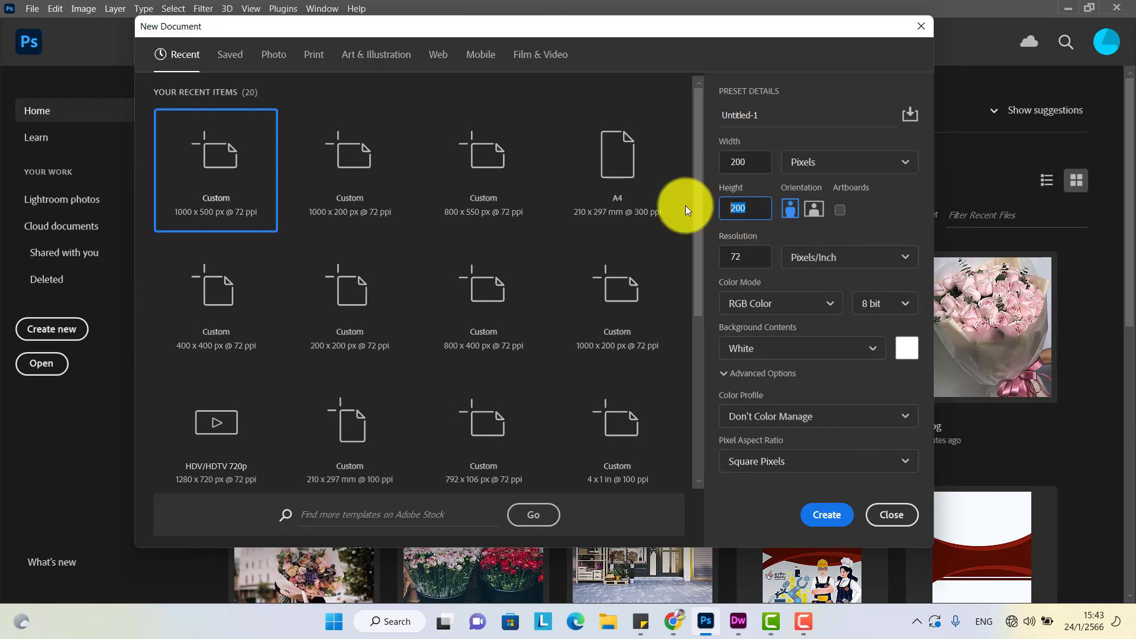
text(300)
key(shift+Tab)
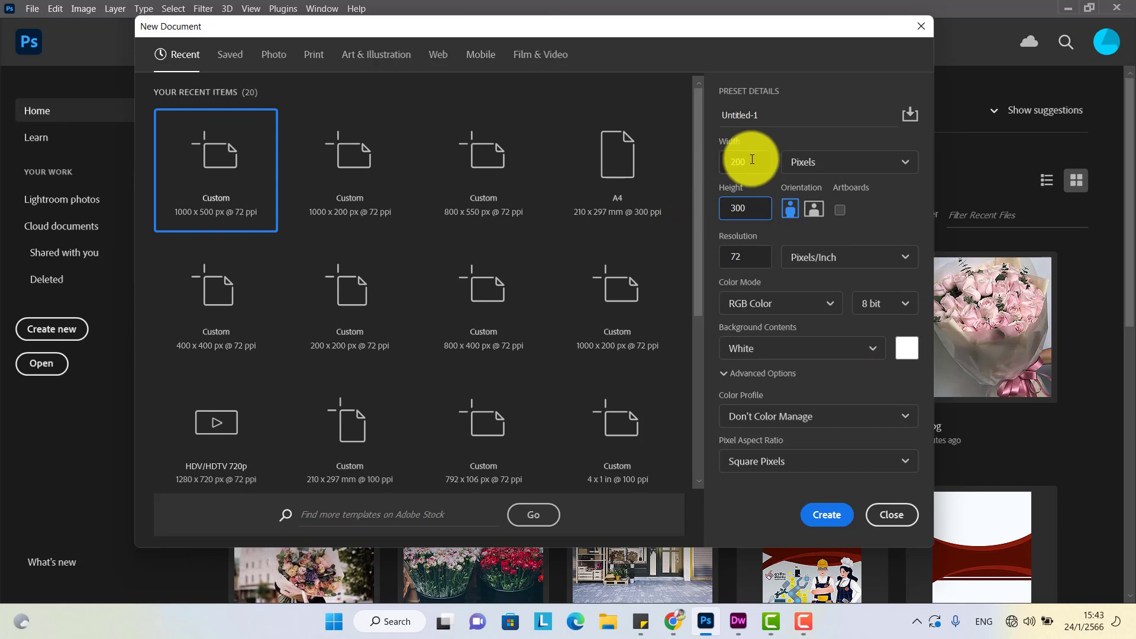
text(300)
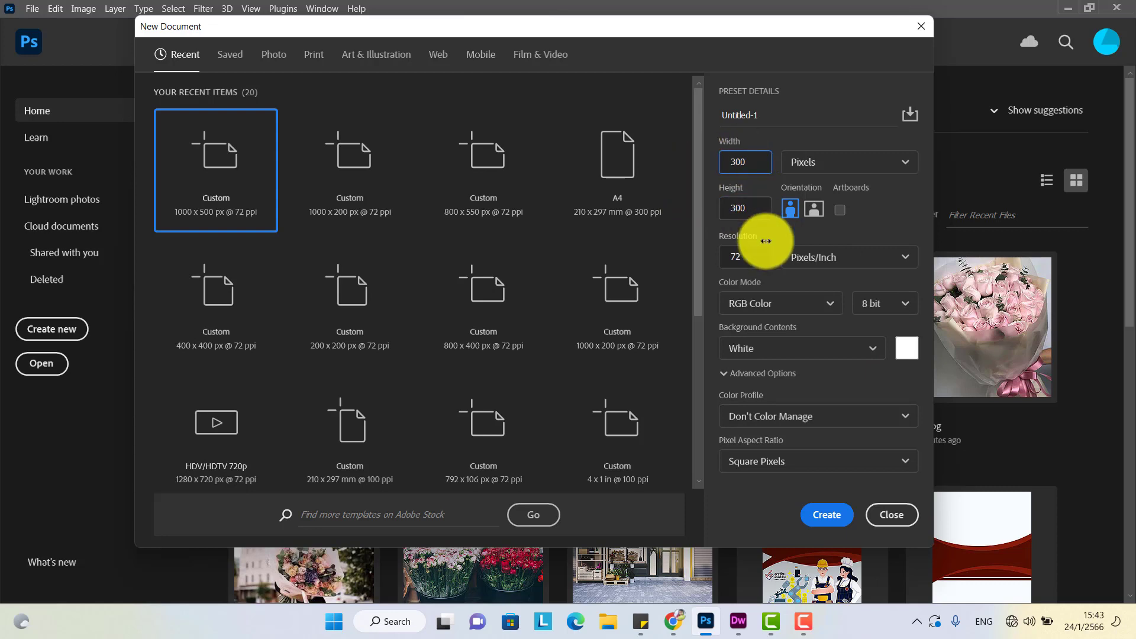
click(832, 516)
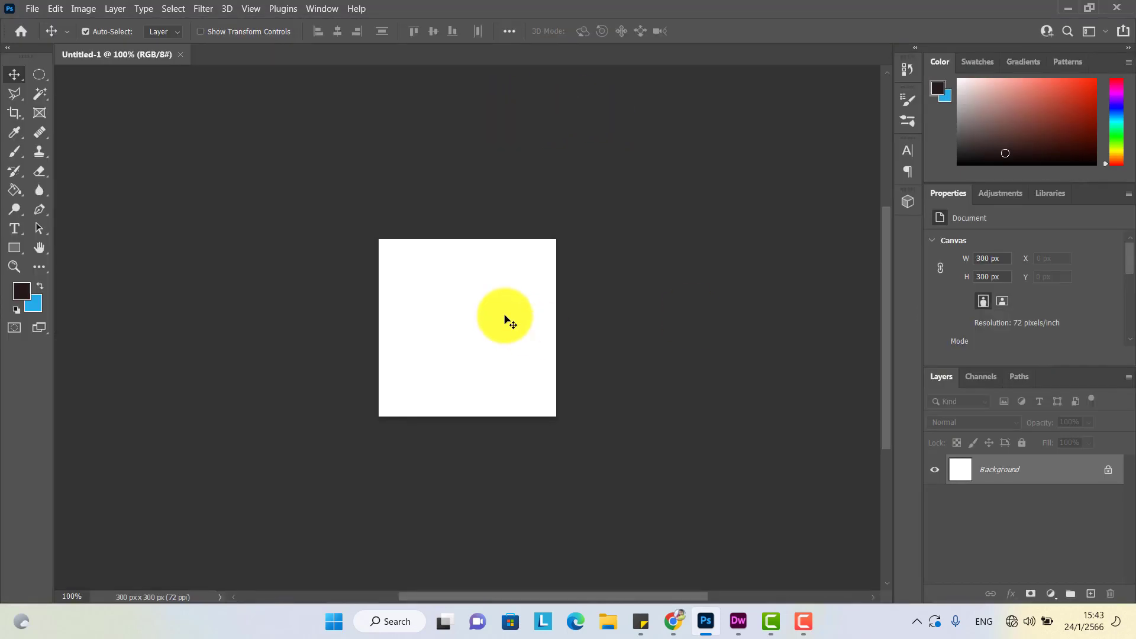
- Open o_1c749uifcpn9c40povj0qv4b.jpg from the pretestflower folder, copy its bouquet into the blank 300 px document and close the source image
click(37, 10)
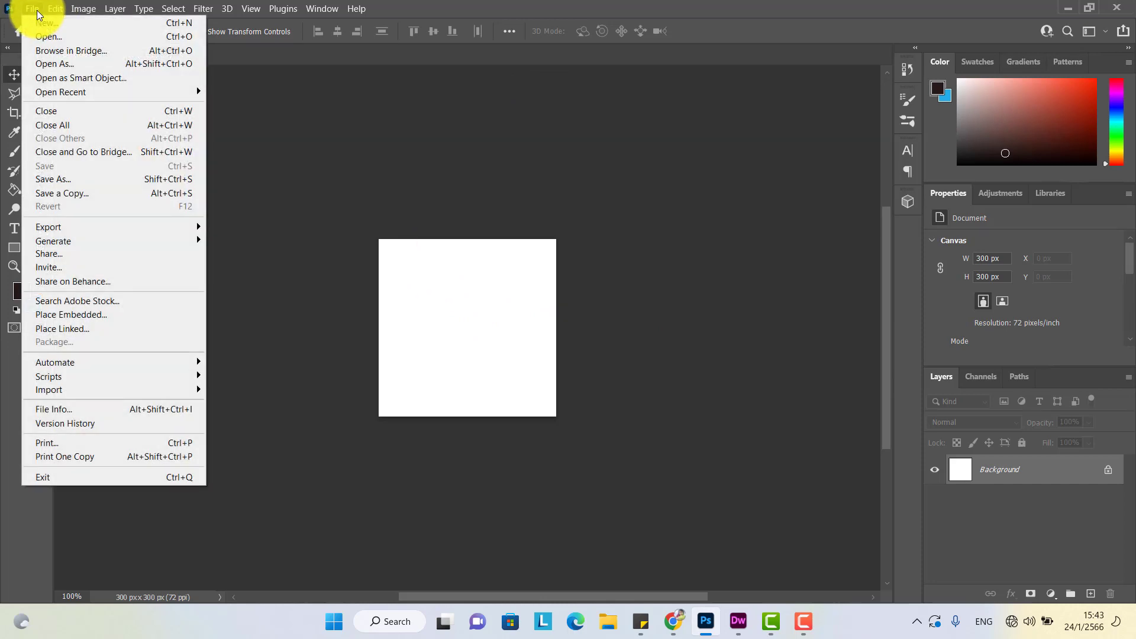
click(51, 37)
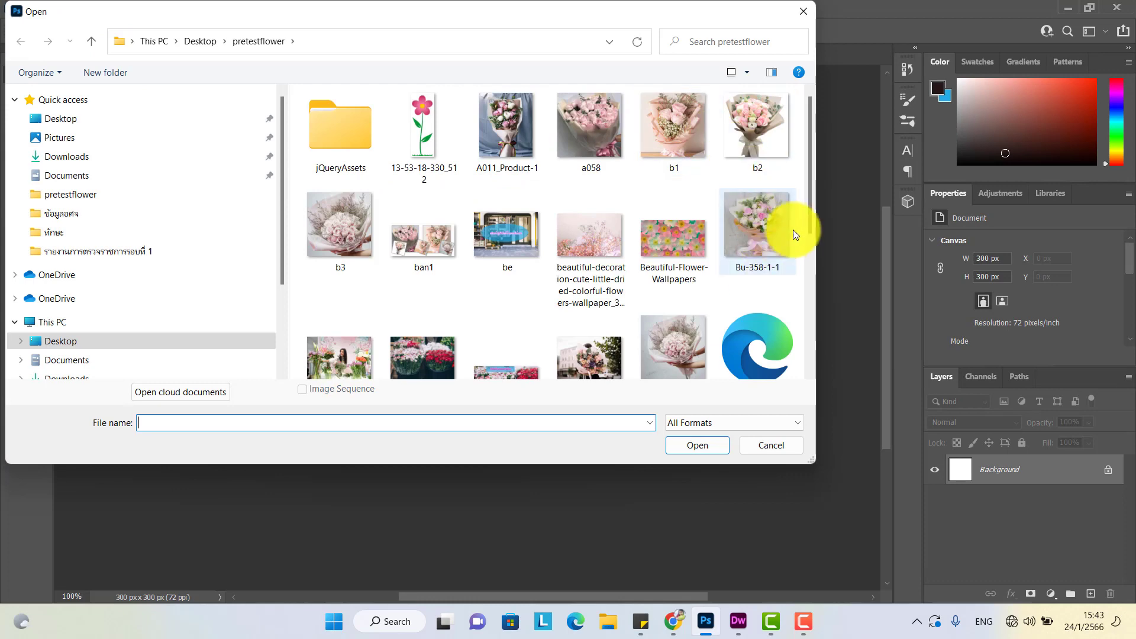
drag(809, 168, 810, 291)
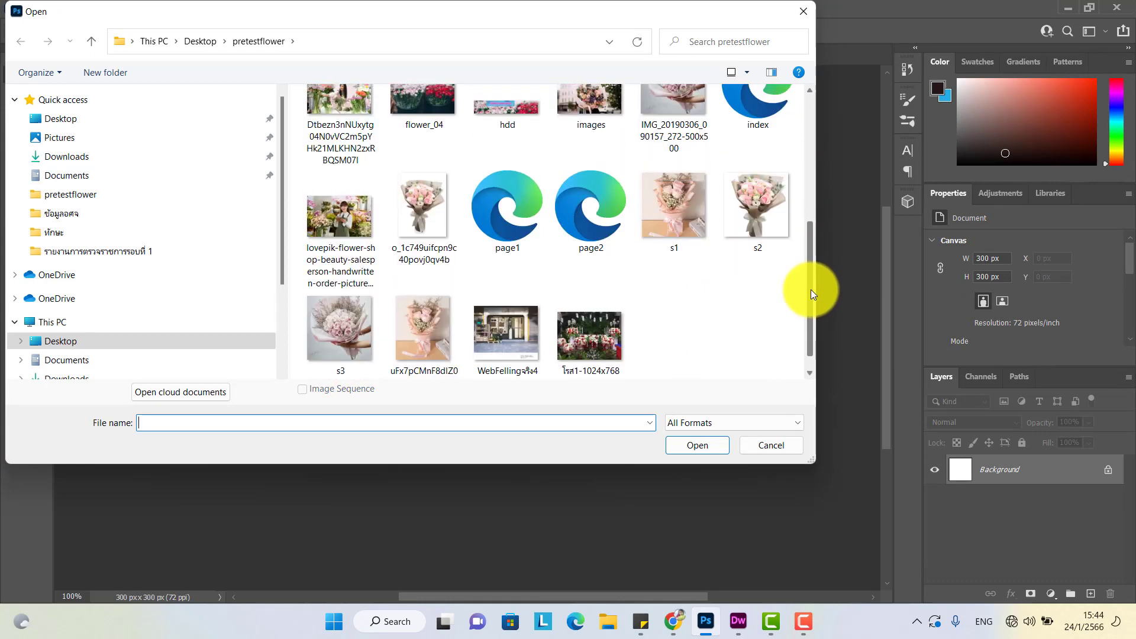
click(439, 216)
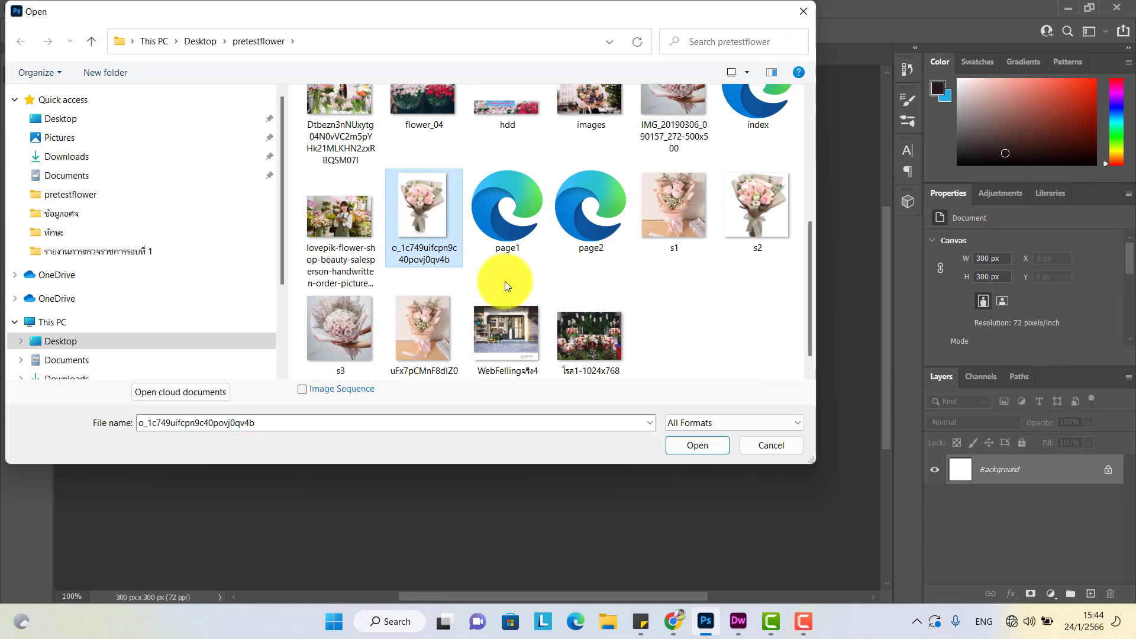
click(698, 449)
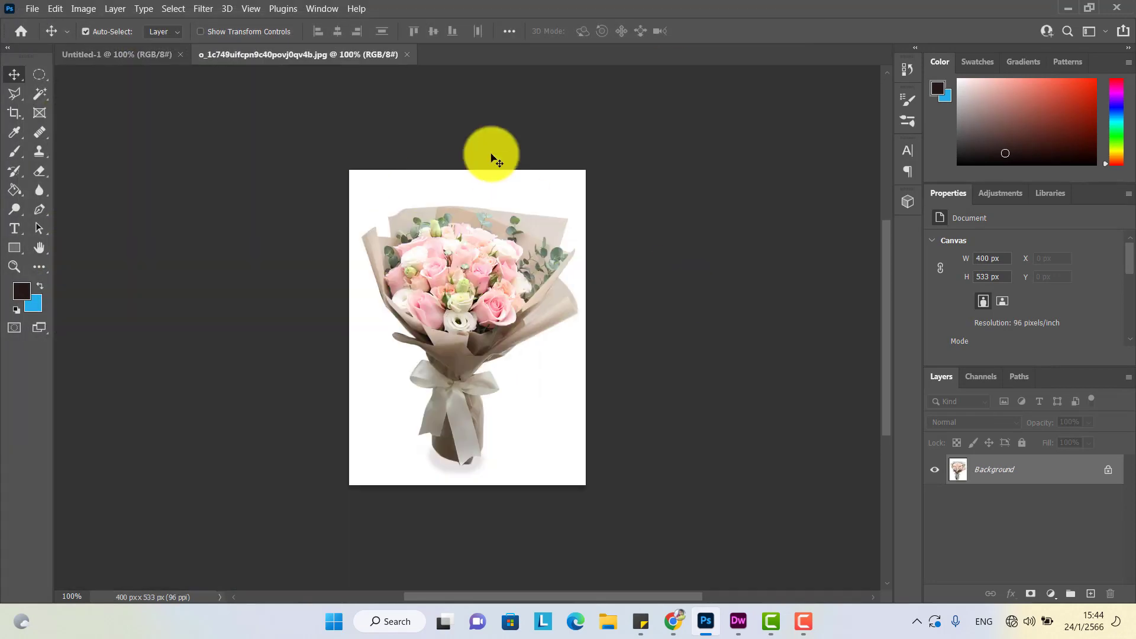
drag(339, 54, 491, 298)
click(645, 412)
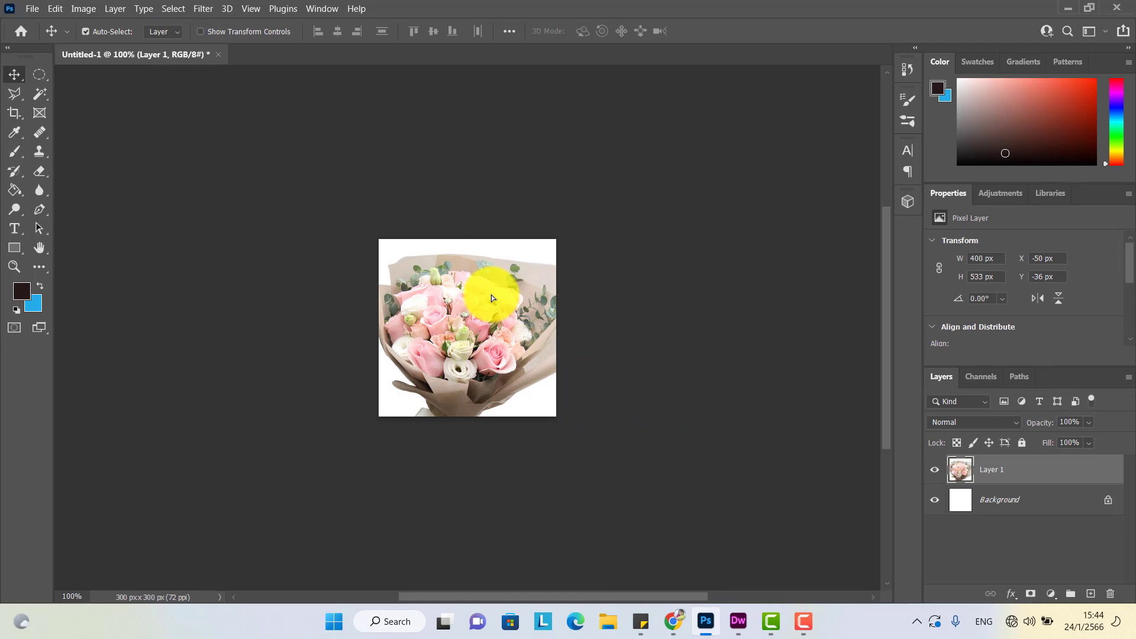
- Scale the bouquet layer proportionally to about 248 x 331 px and position it so the whole bouquet fits the canvas
key(ctrl+t)
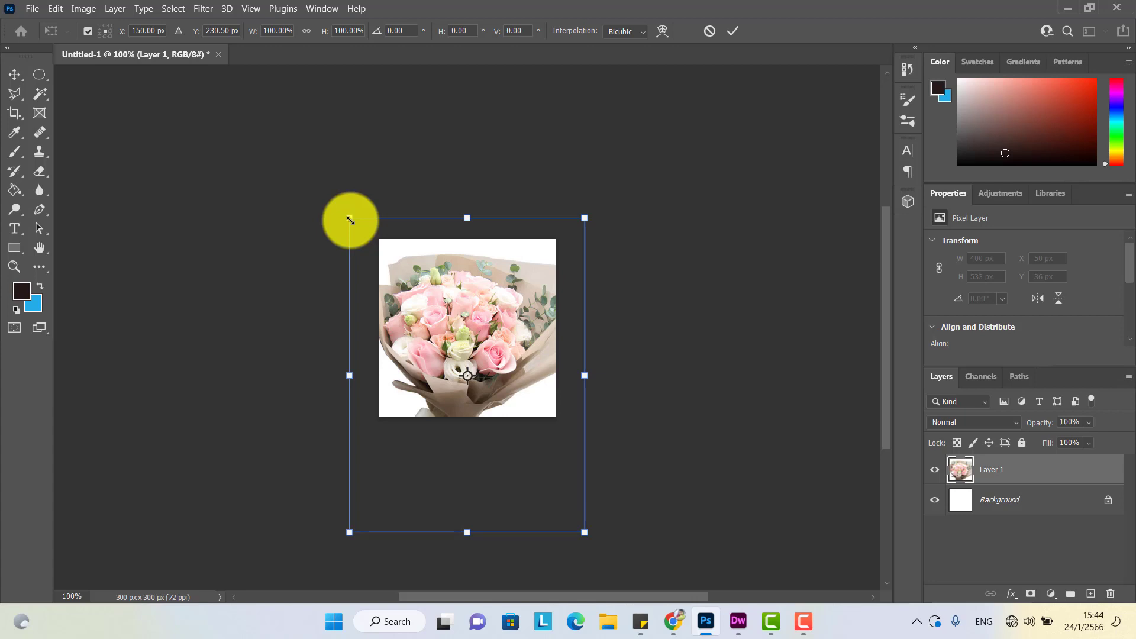
drag(350, 220, 377, 232)
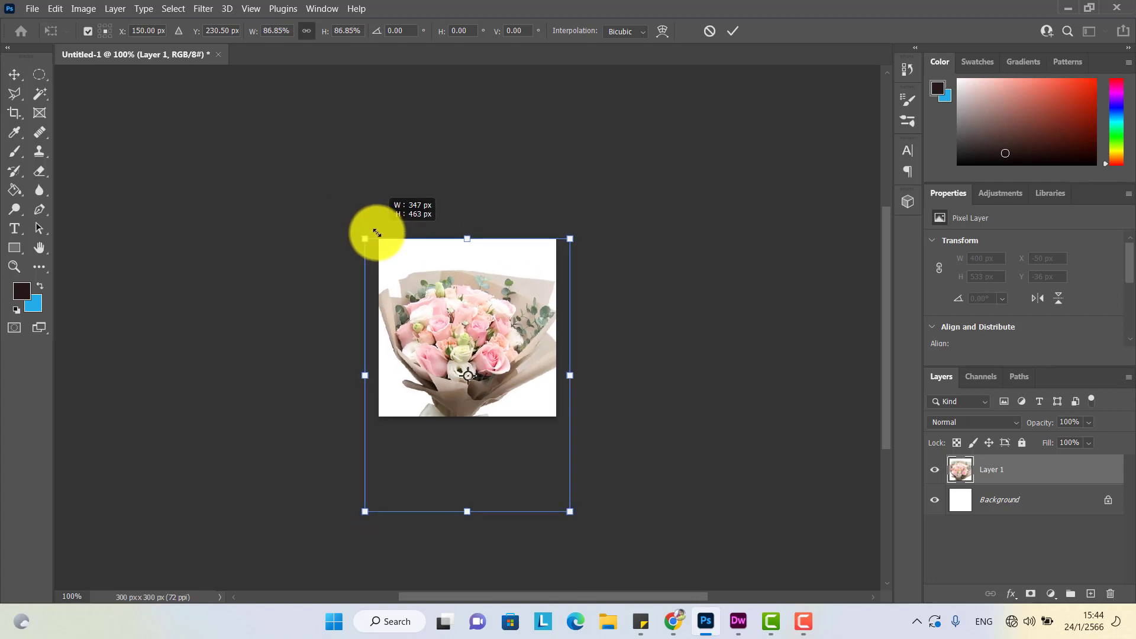
drag(377, 233, 419, 282)
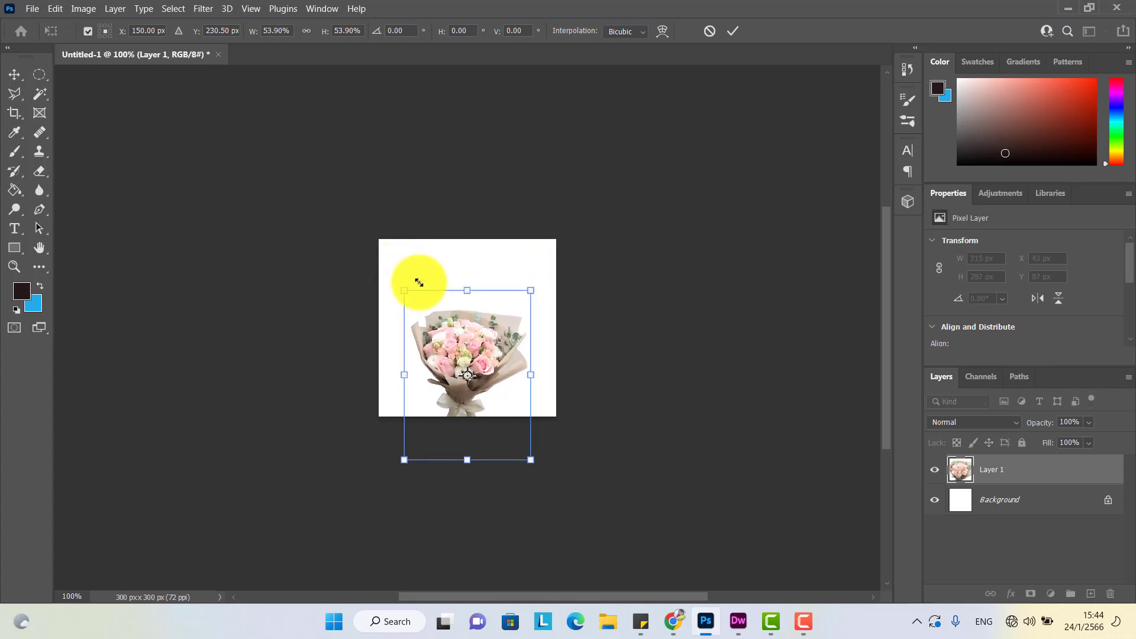
drag(467, 338, 468, 309)
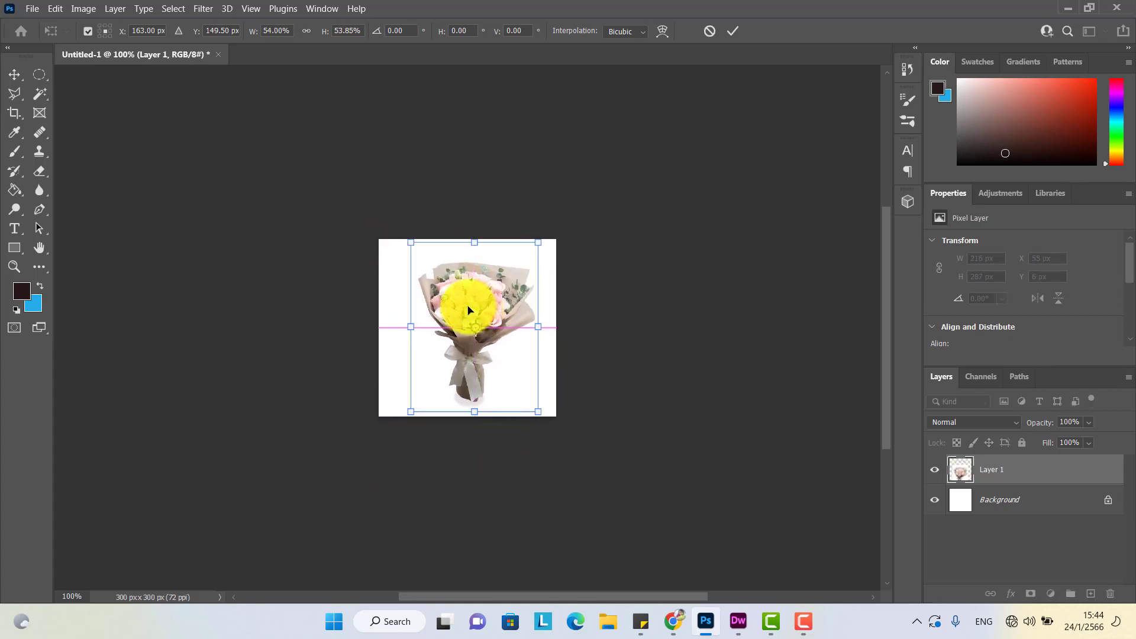
drag(410, 243, 401, 229)
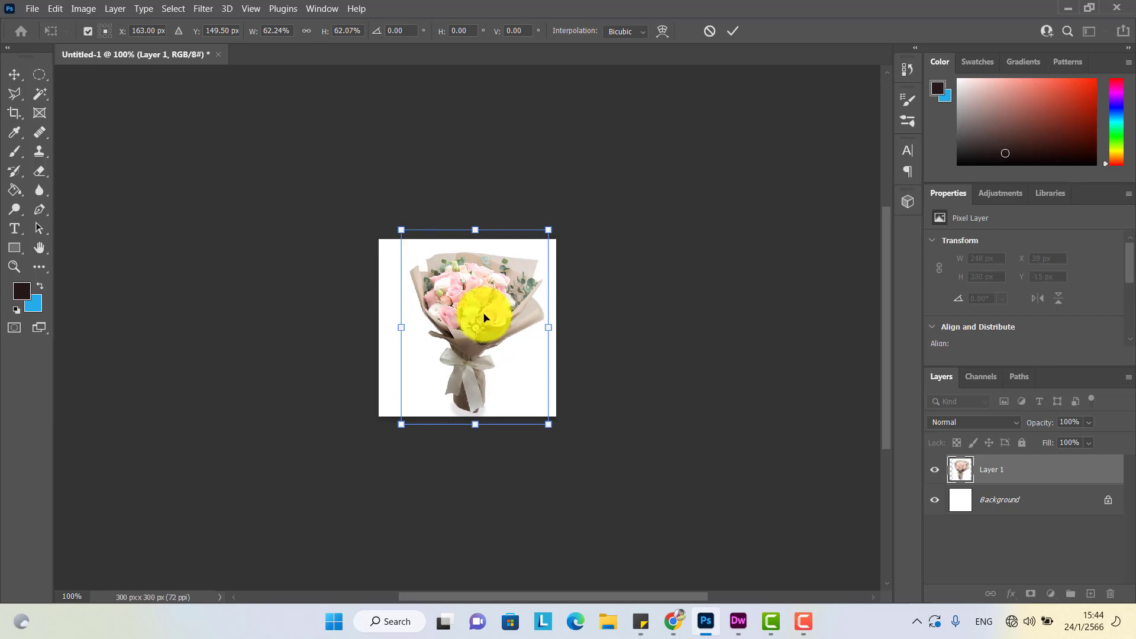
click(616, 353)
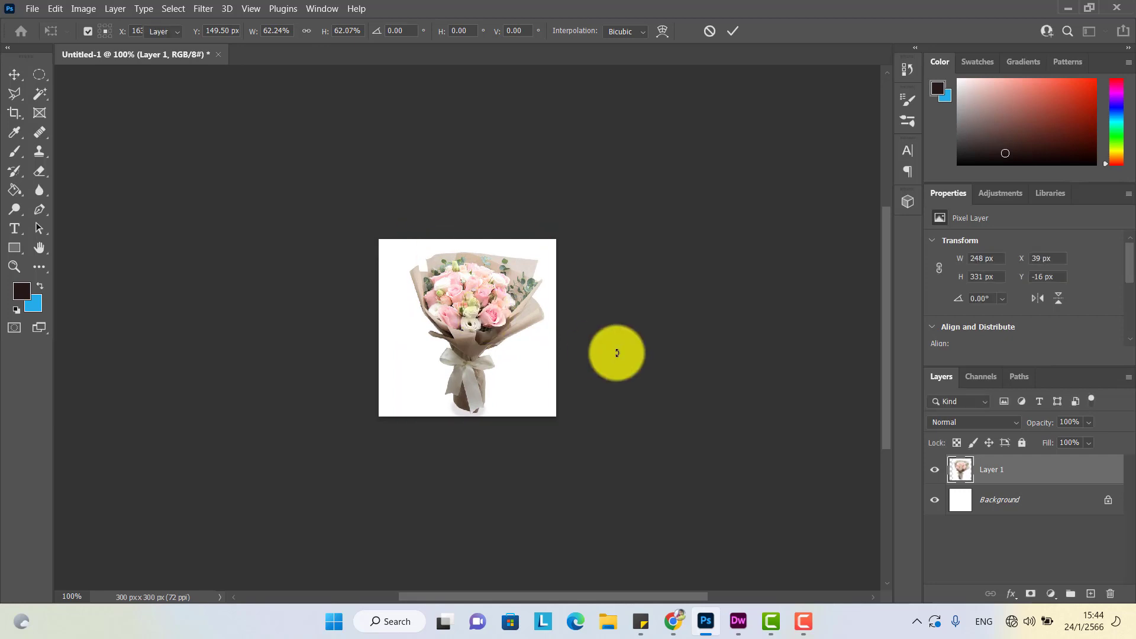
- Export the bouquet image as a PNG named small1 in the pretestflower folder
click(32, 8)
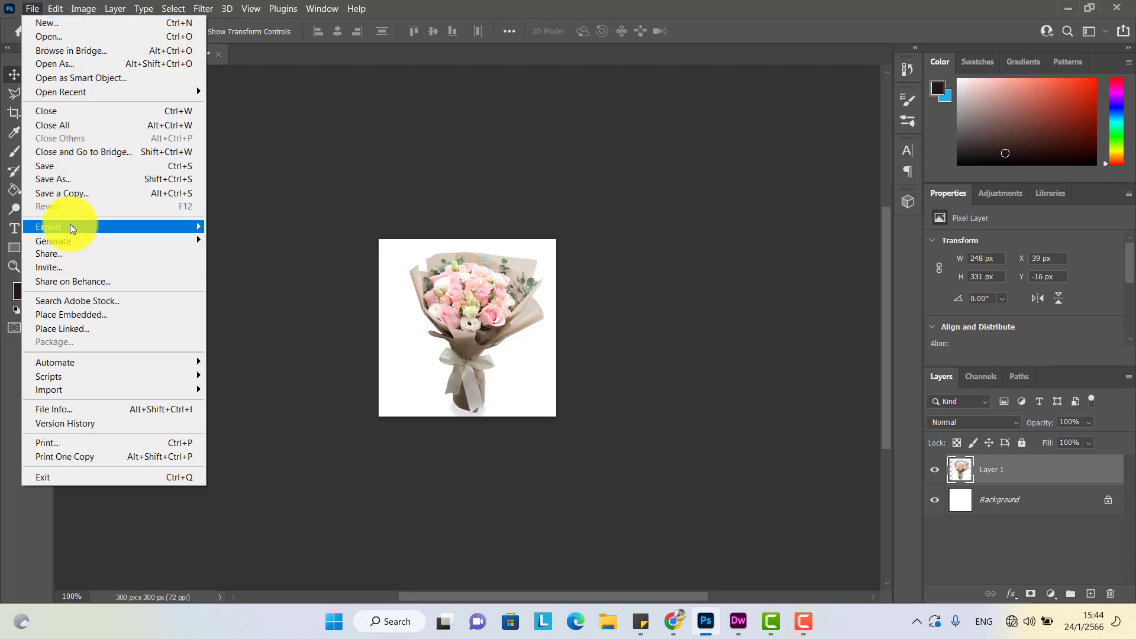
mouse_move(172, 227)
click(242, 227)
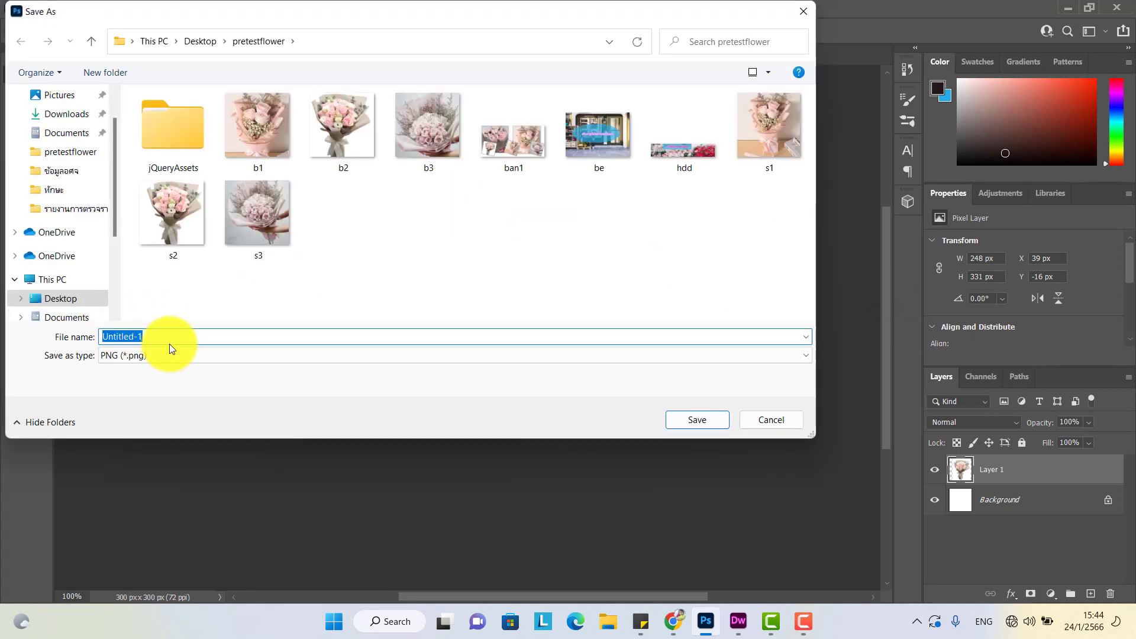
text(small1)
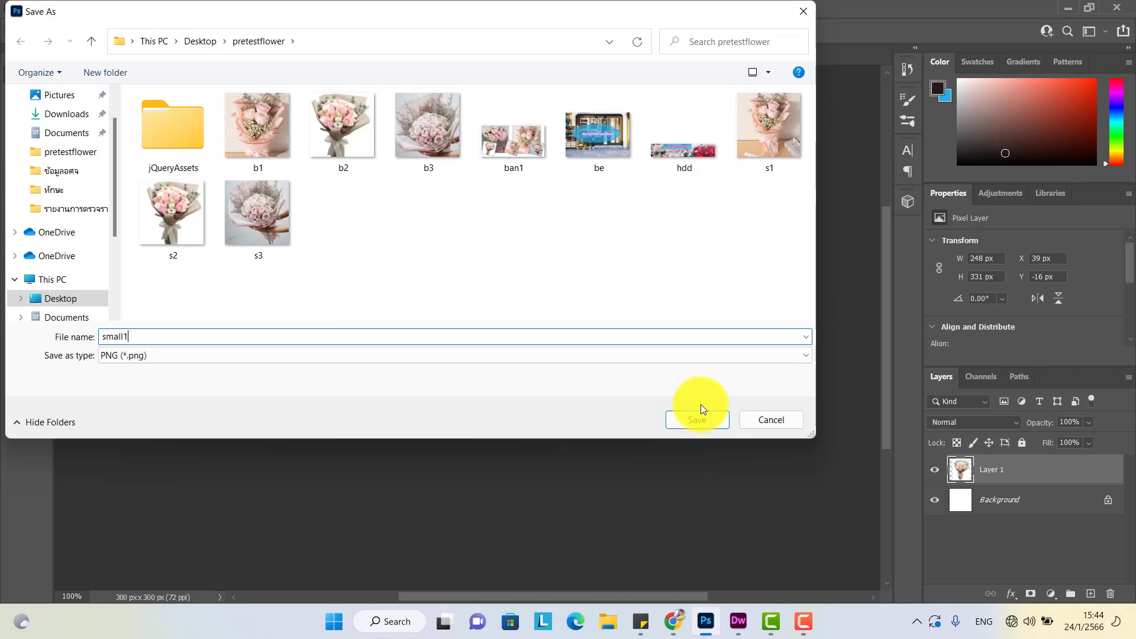
click(699, 424)
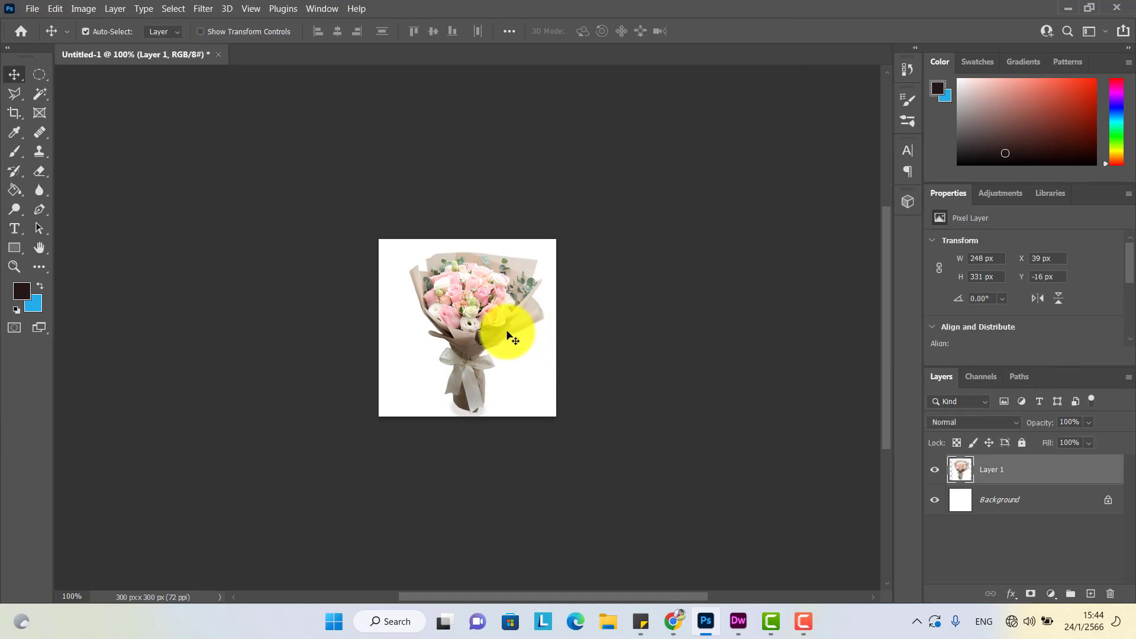
- Delete the bouquet layer and open IMG_20190306_090157_272-500x500.jpg from the pretestflower folder
key(Delete)
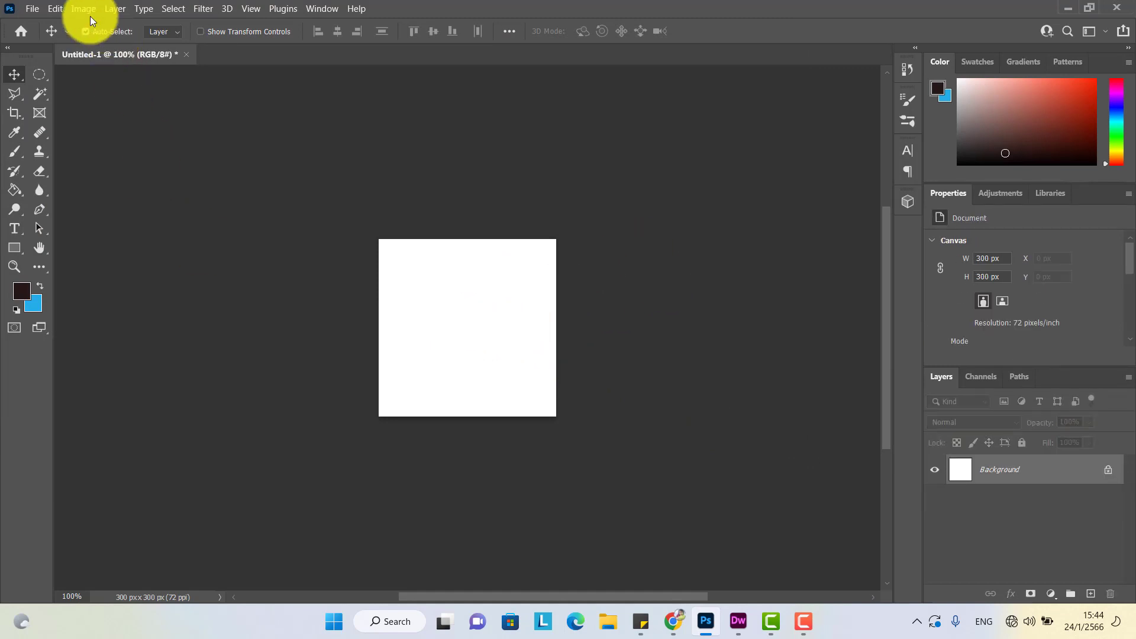
click(30, 8)
click(39, 37)
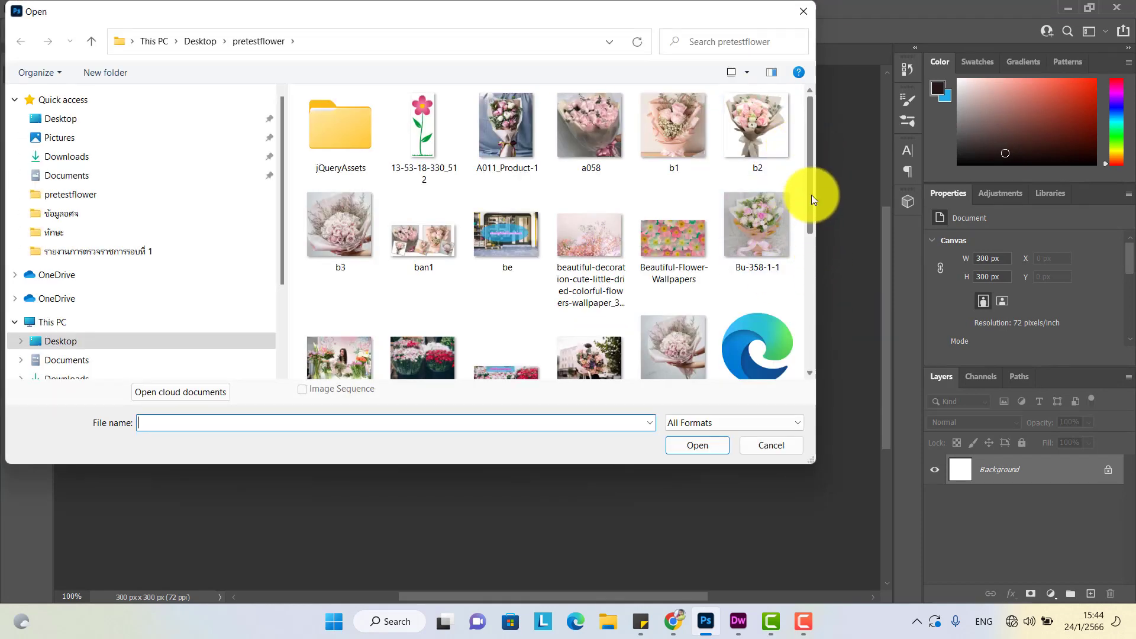
drag(811, 194, 814, 274)
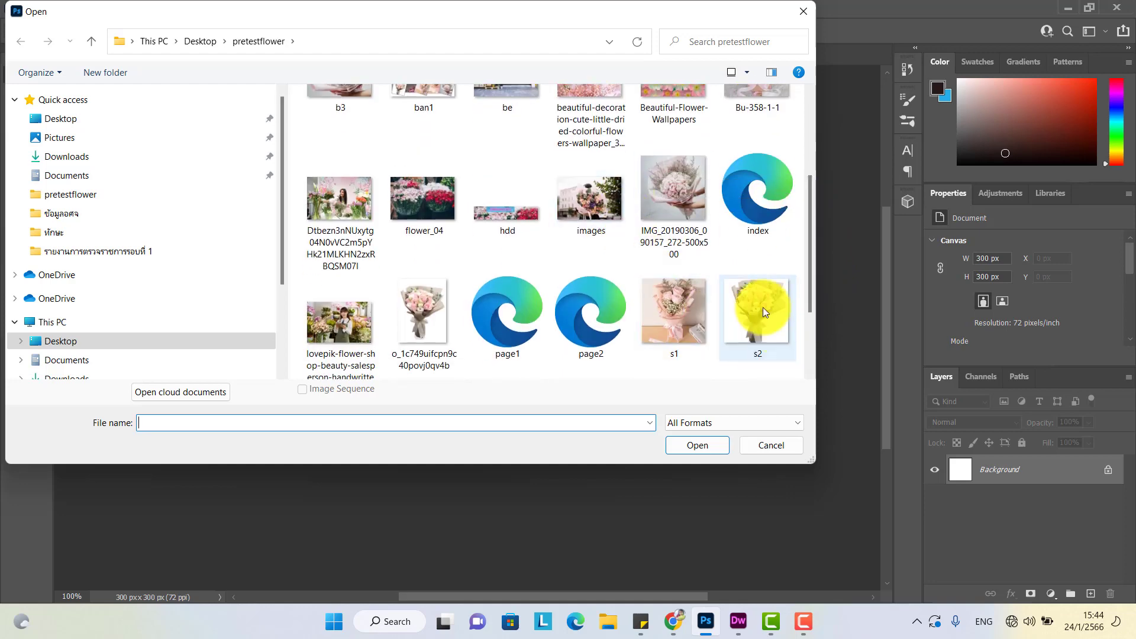
click(684, 193)
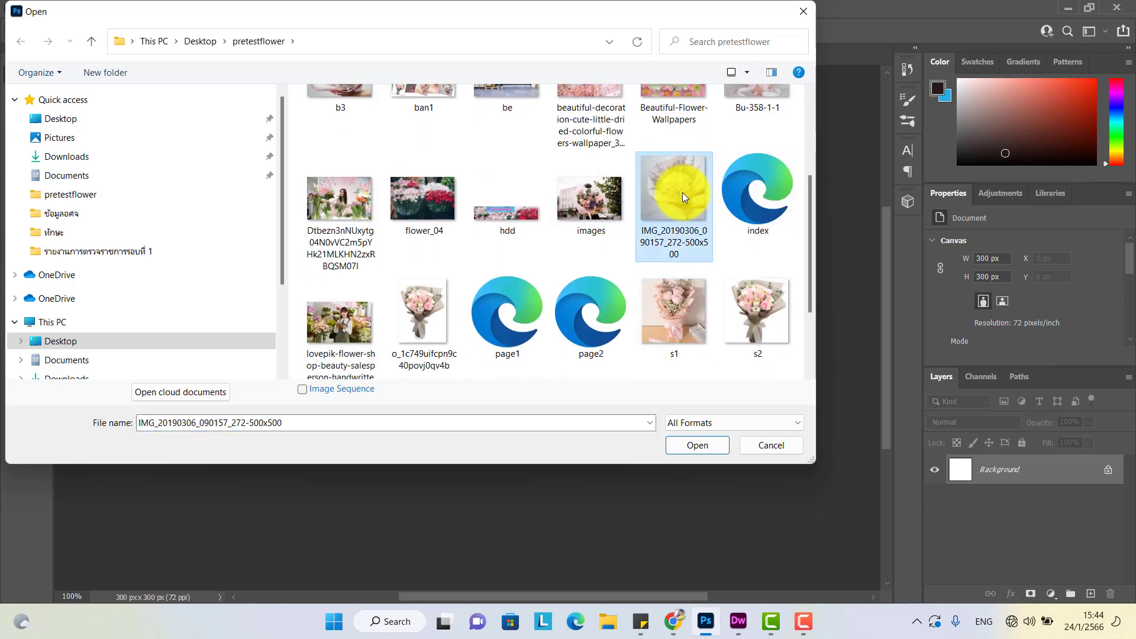
click(687, 446)
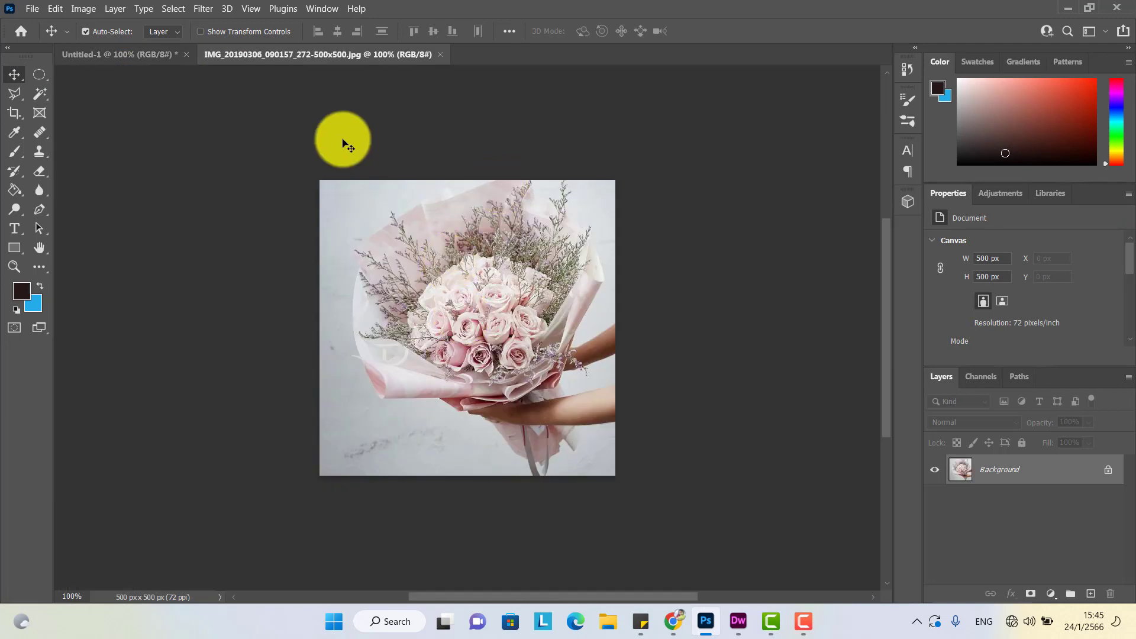
- Copy the opened pink rose bouquet photo into the blank 300 px document and close the source photo
drag(343, 53, 692, 164)
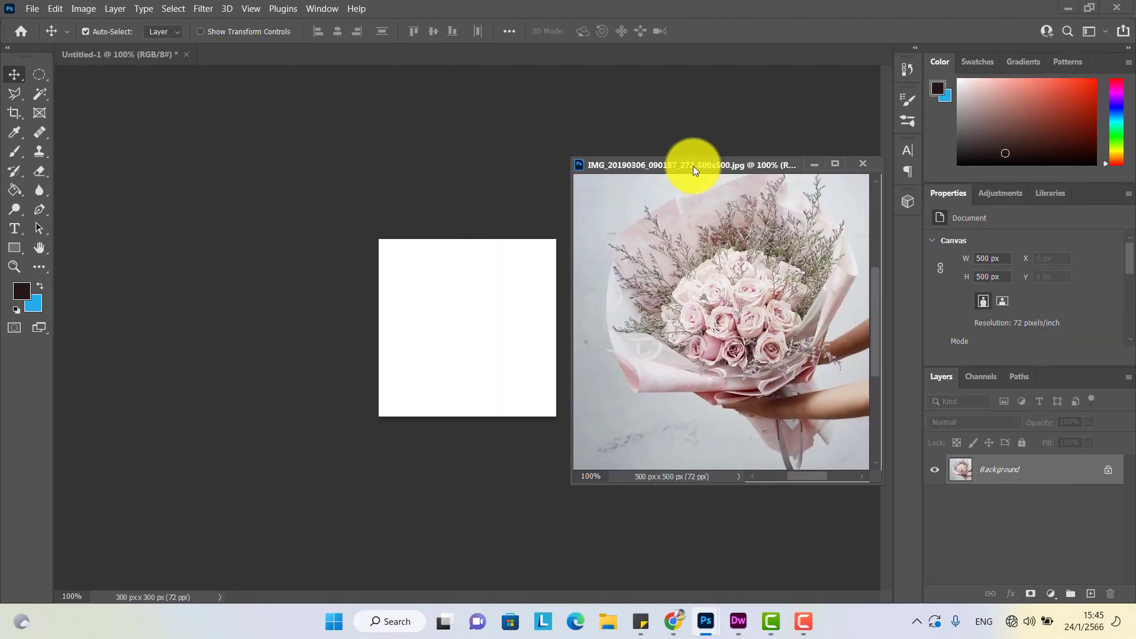
drag(434, 326, 434, 326)
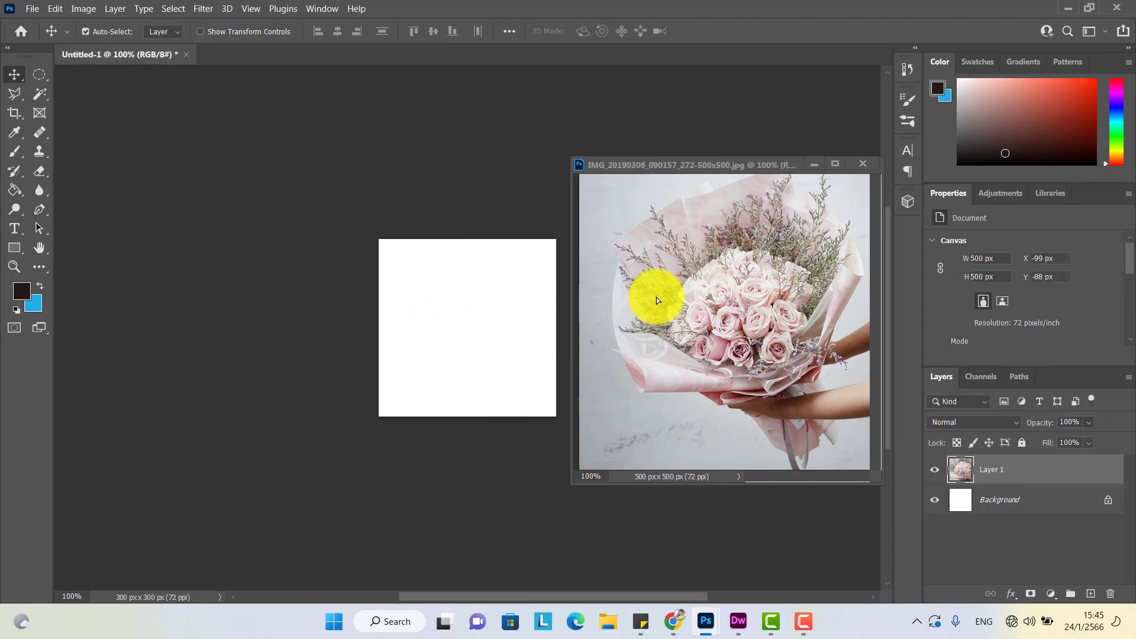
click(870, 163)
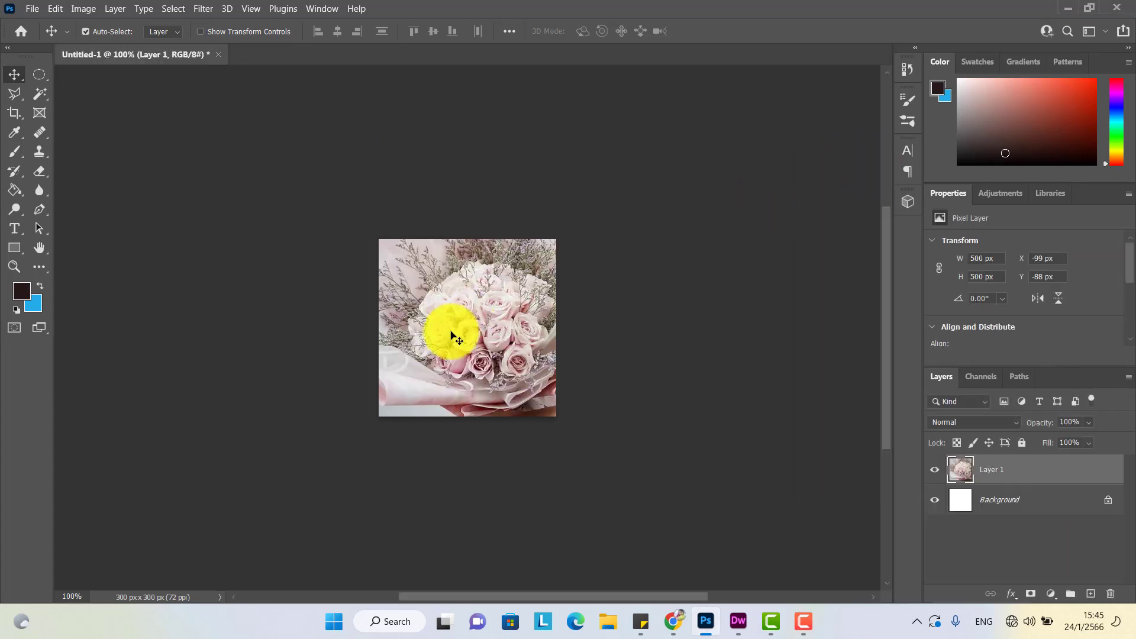
- Scale the pink rose bouquet layer proportionally to about 302 x 302 px and position it at about X -2, Y 1 px
key(ctrl+t)
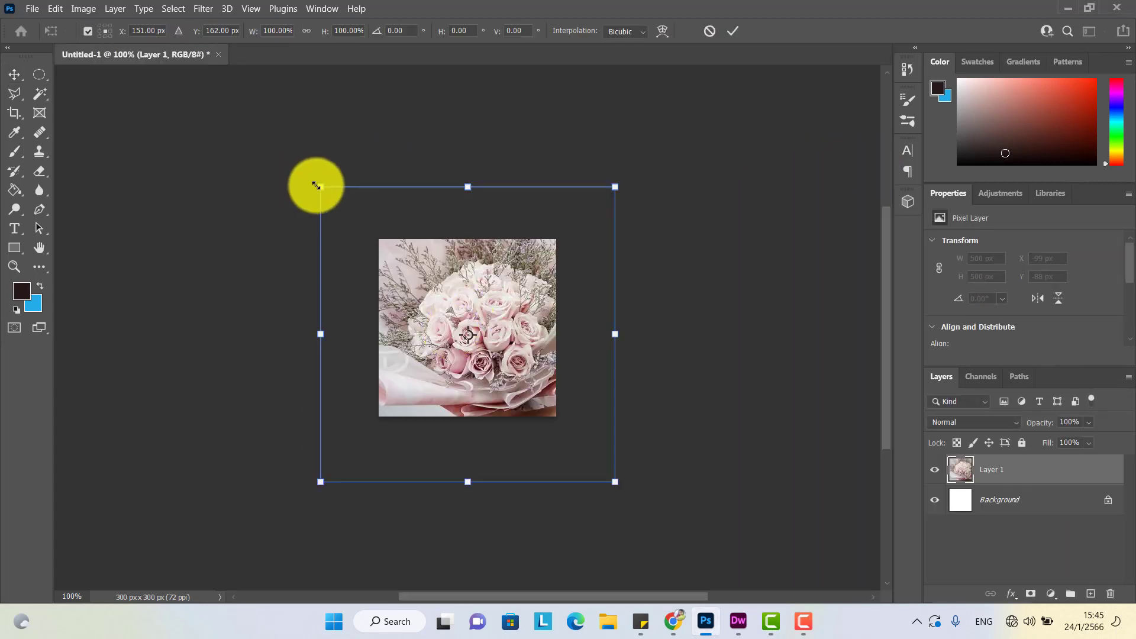
drag(316, 186, 379, 246)
drag(458, 322, 457, 314)
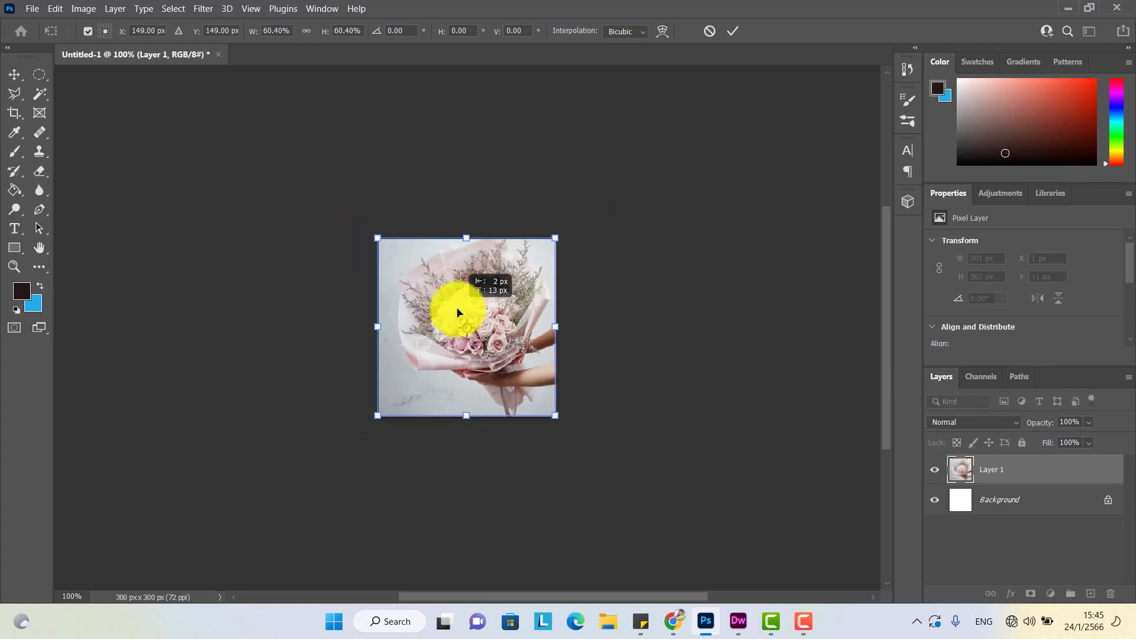
key(Return)
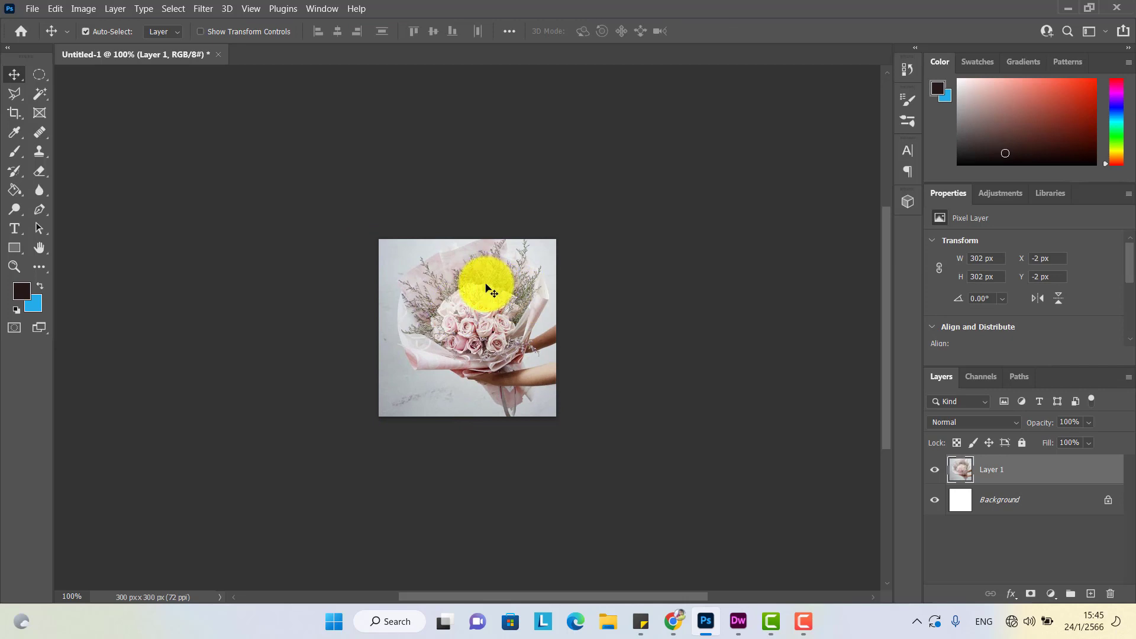
key(Down)
key(Down)
key(Down)
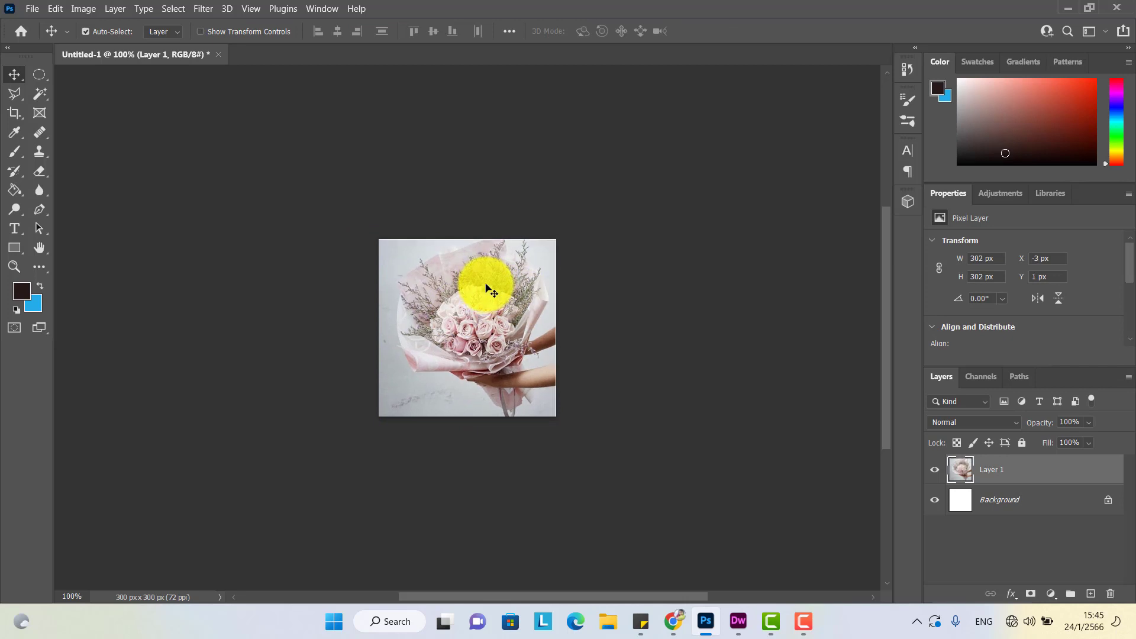
- Export the rose bouquet image as a PNG named small2 in the pretestflower folder
click(37, 10)
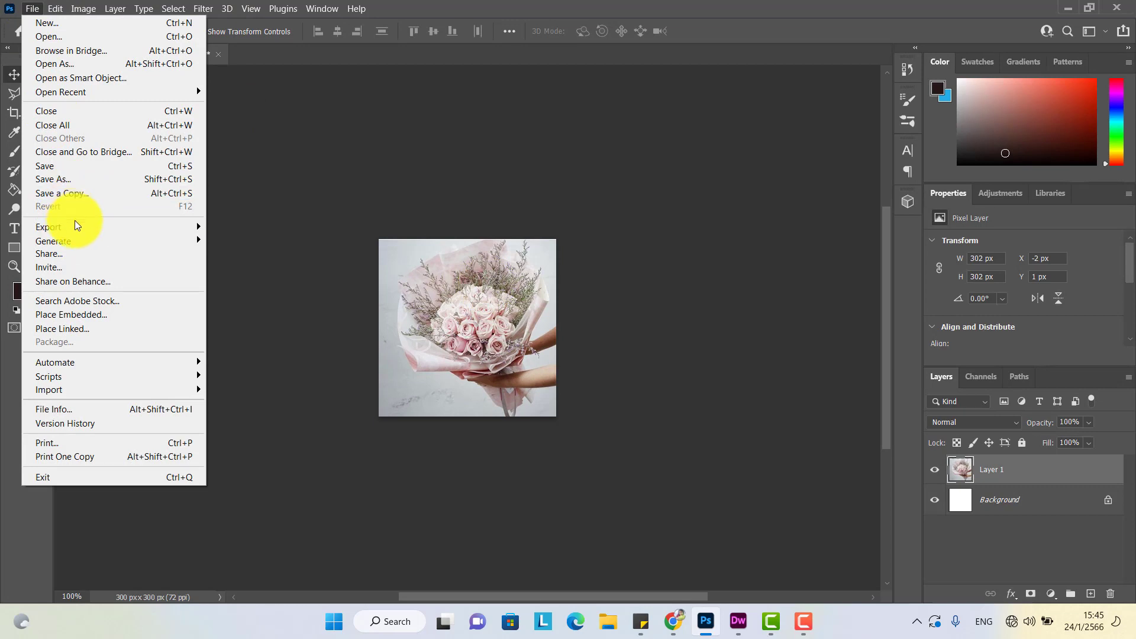
mouse_move(133, 227)
click(252, 232)
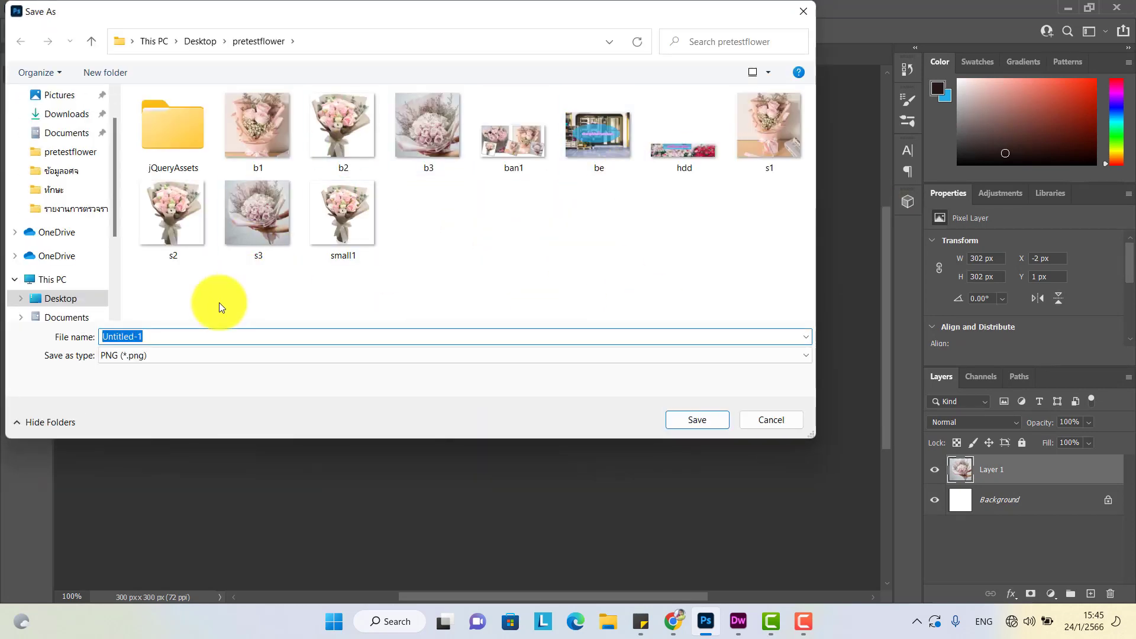
click(350, 214)
click(159, 335)
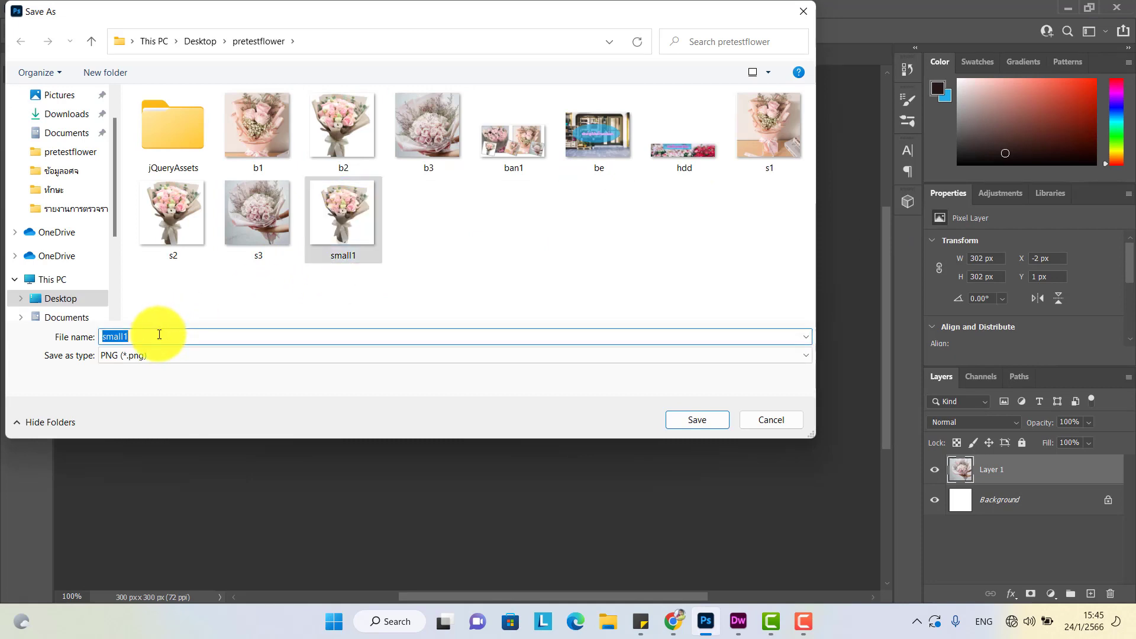
key(BackSpace)
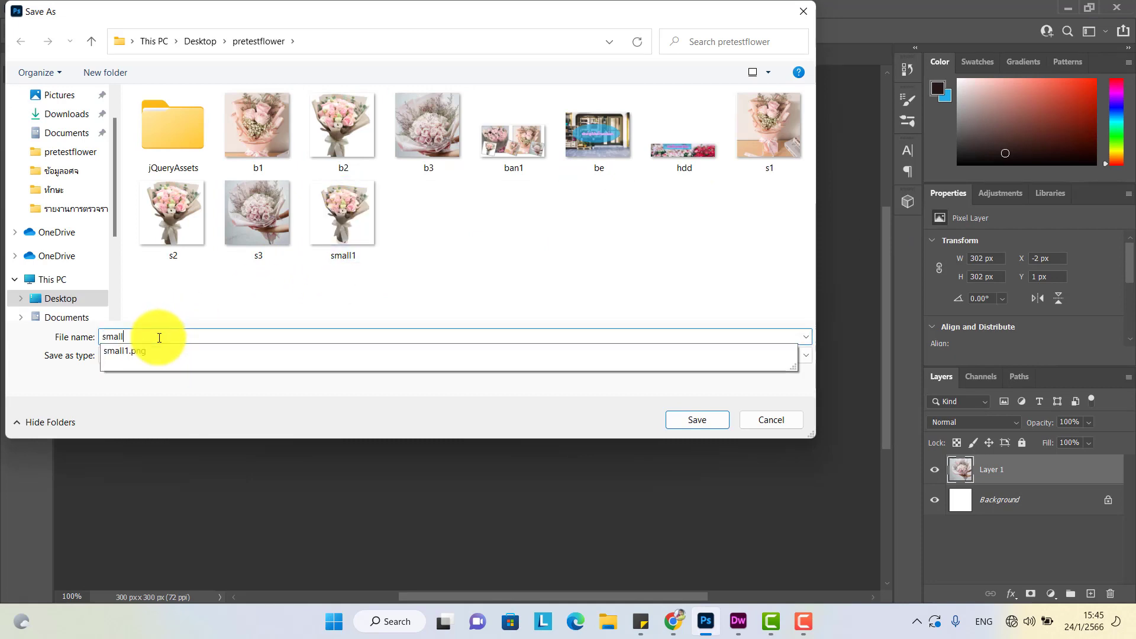
text(2)
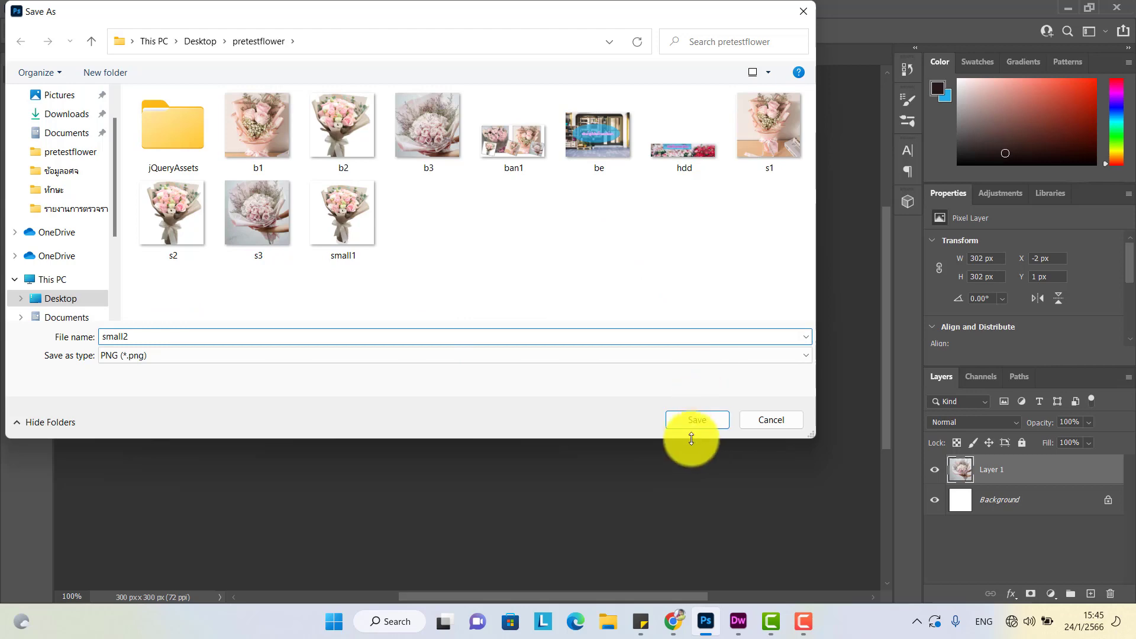
click(683, 419)
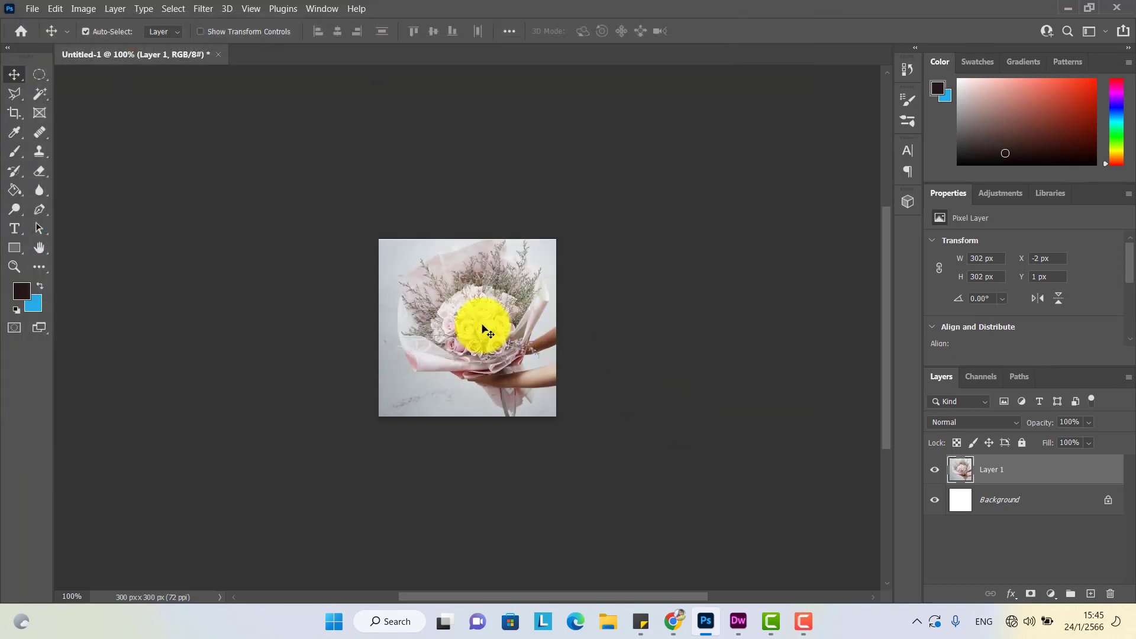
- Delete the bouquet layer and open a058.jpg from the pretestflower folder
key(Delete)
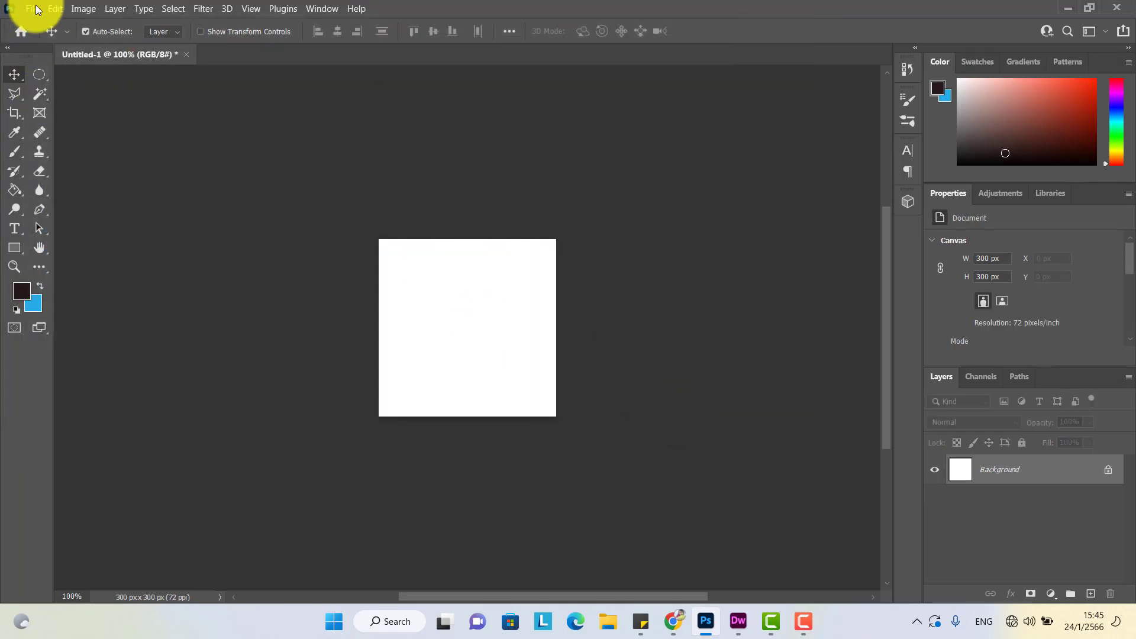
click(37, 9)
click(45, 35)
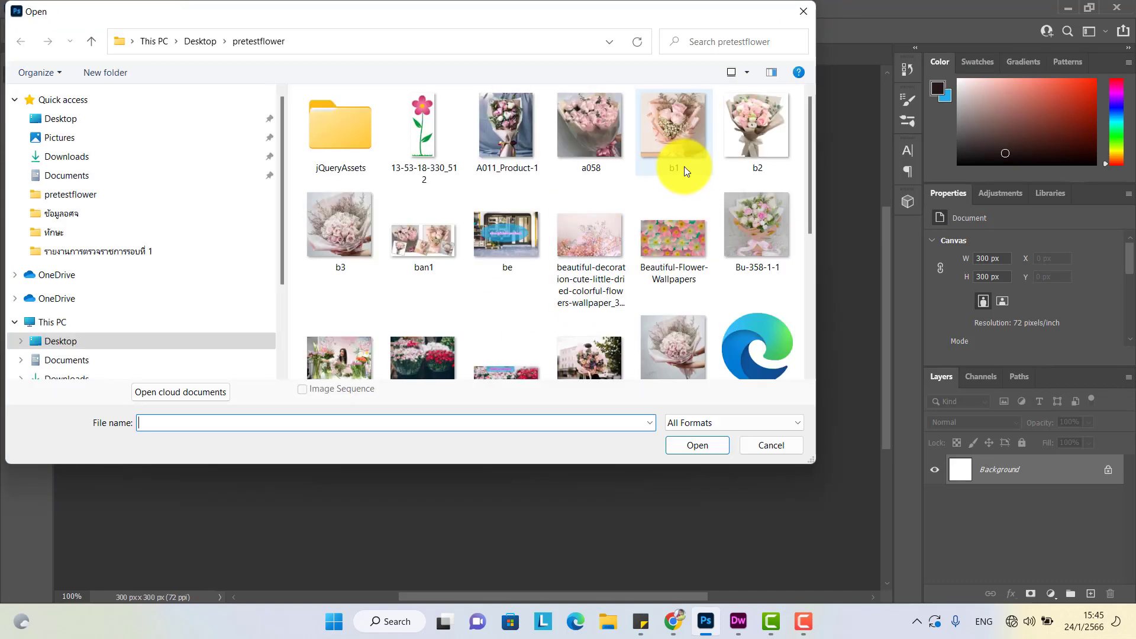
click(623, 127)
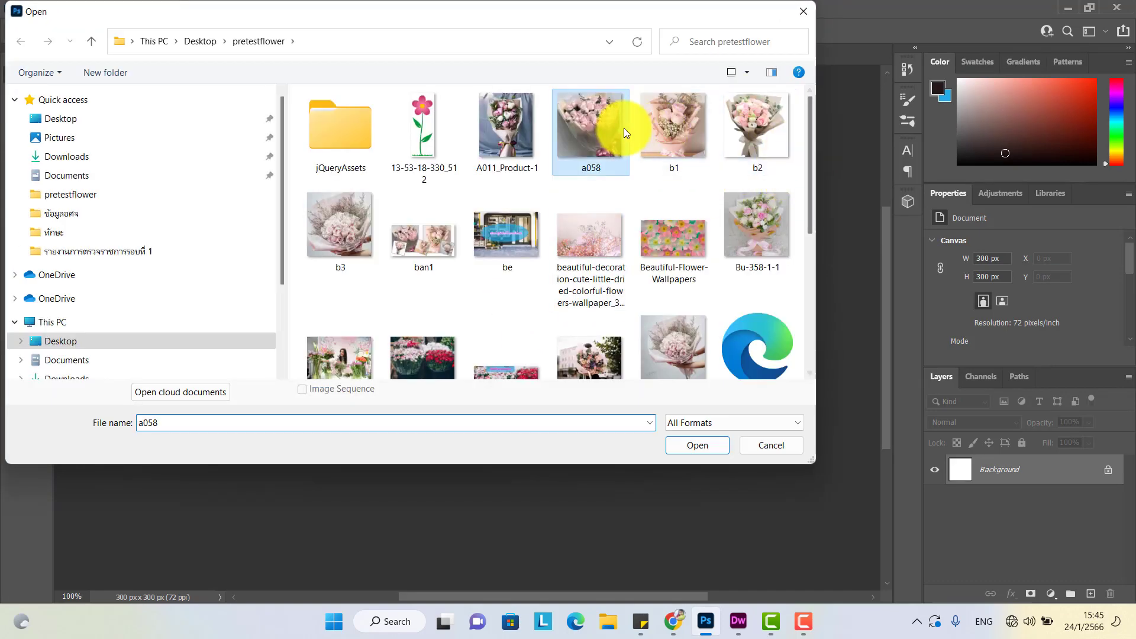
click(708, 450)
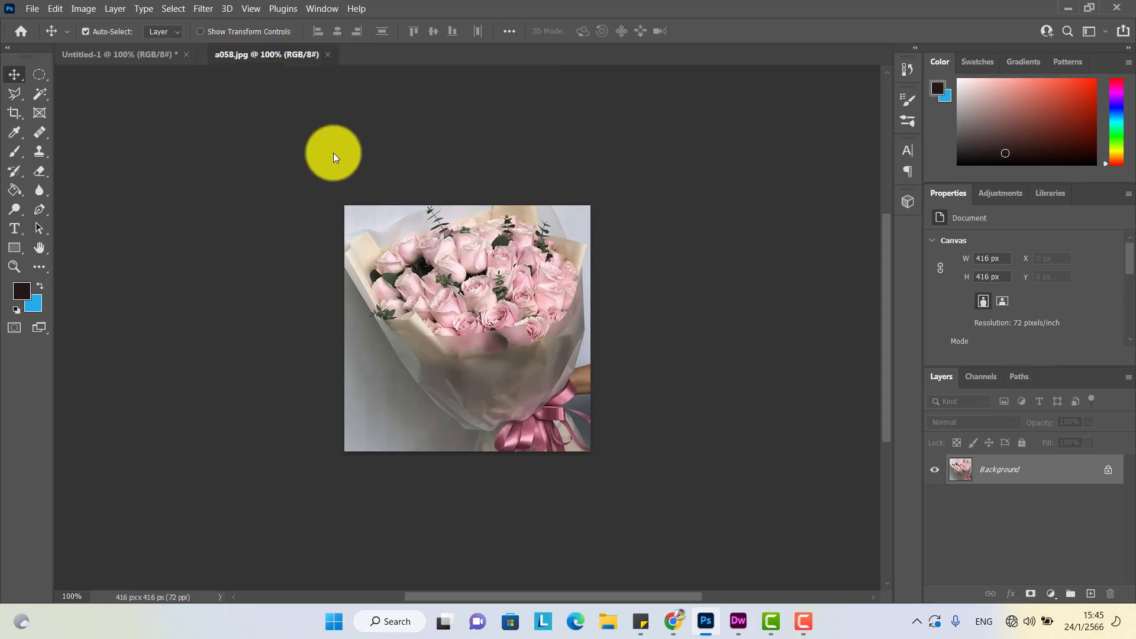
- Copy the a058.jpg bouquet photo into the blank 300 px document and close the source photo
drag(266, 54, 370, 232)
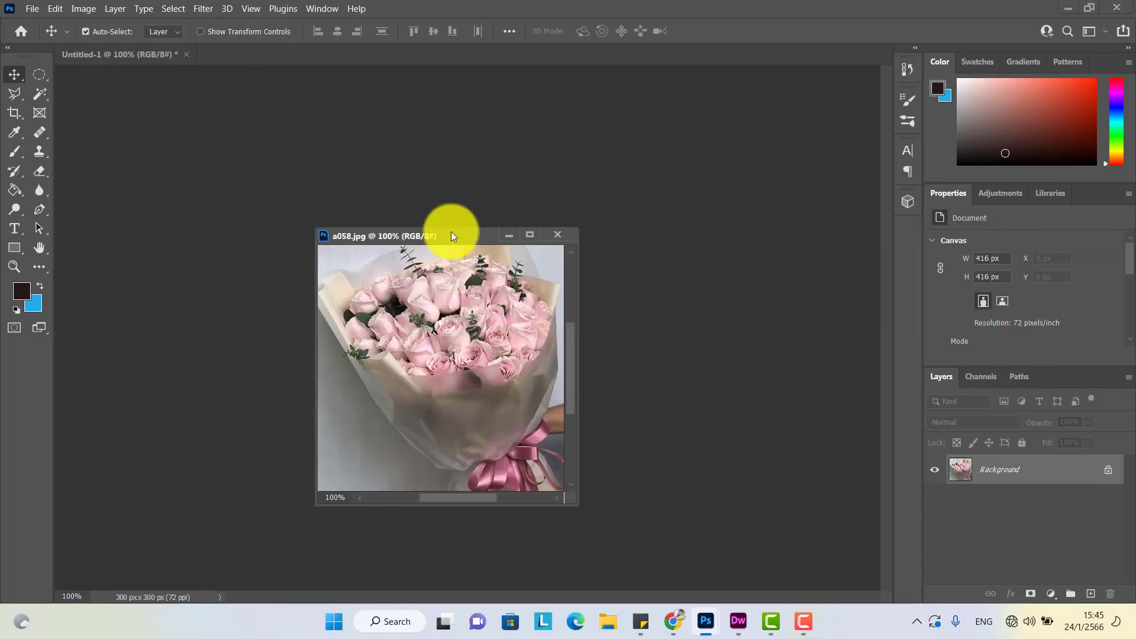
drag(451, 235, 685, 248)
drag(578, 363, 459, 338)
click(791, 250)
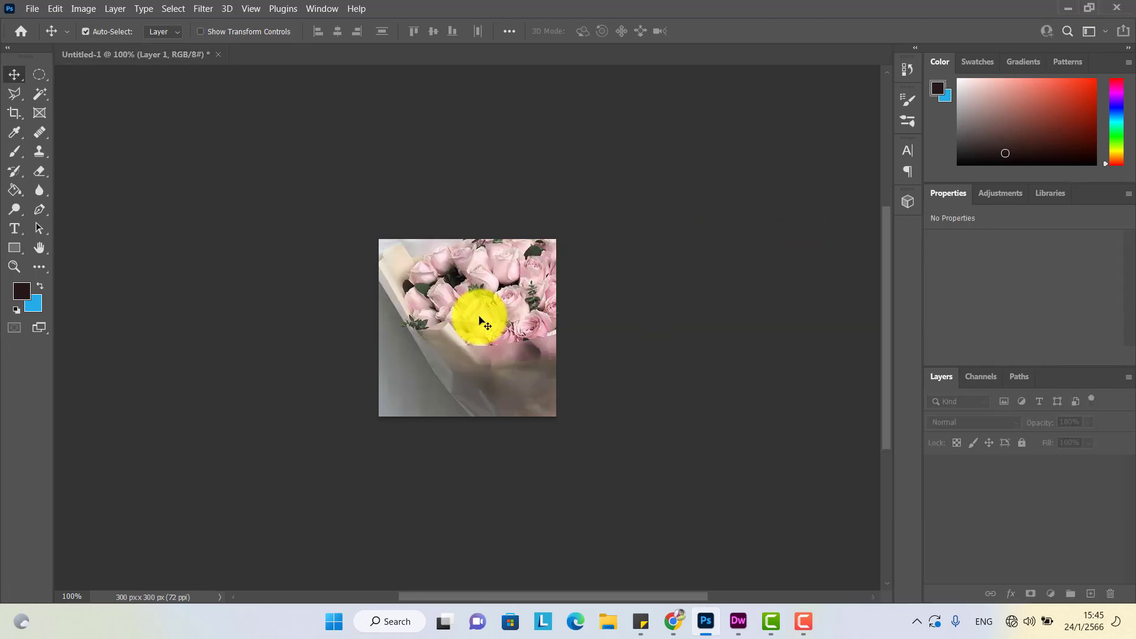
- Scale the new bouquet layer proportionally to about 286 x 286 px and center it on the canvas with an even white border
key(ctrl+t)
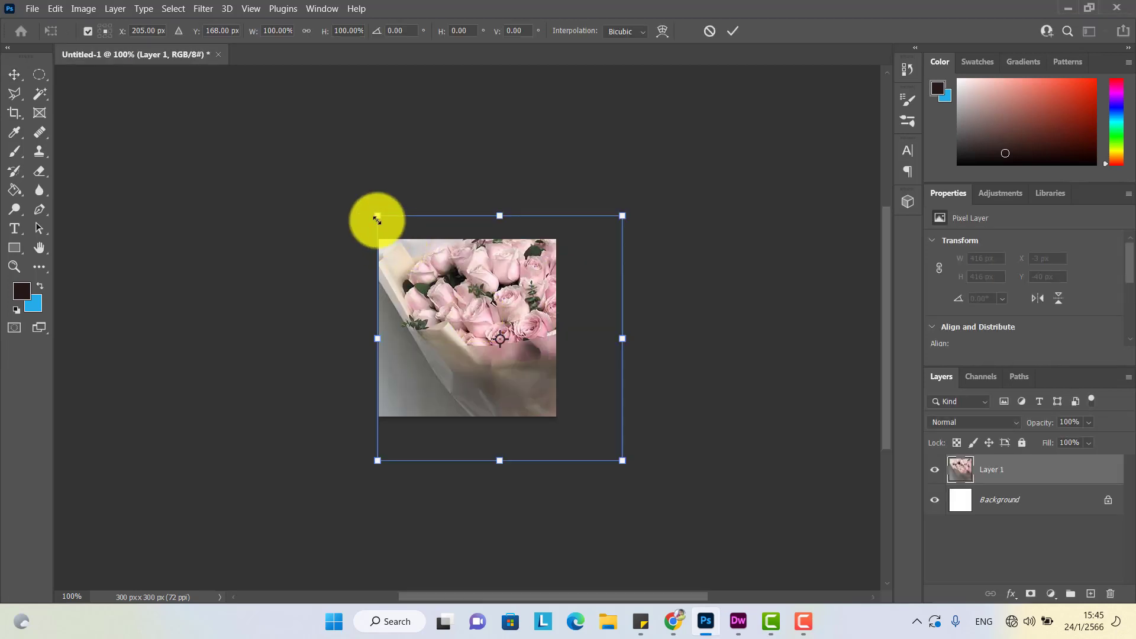
drag(377, 219, 420, 262)
mouse_move(458, 319)
mouse_down()
mouse_move(444, 310)
mouse_move(447, 322)
mouse_up()
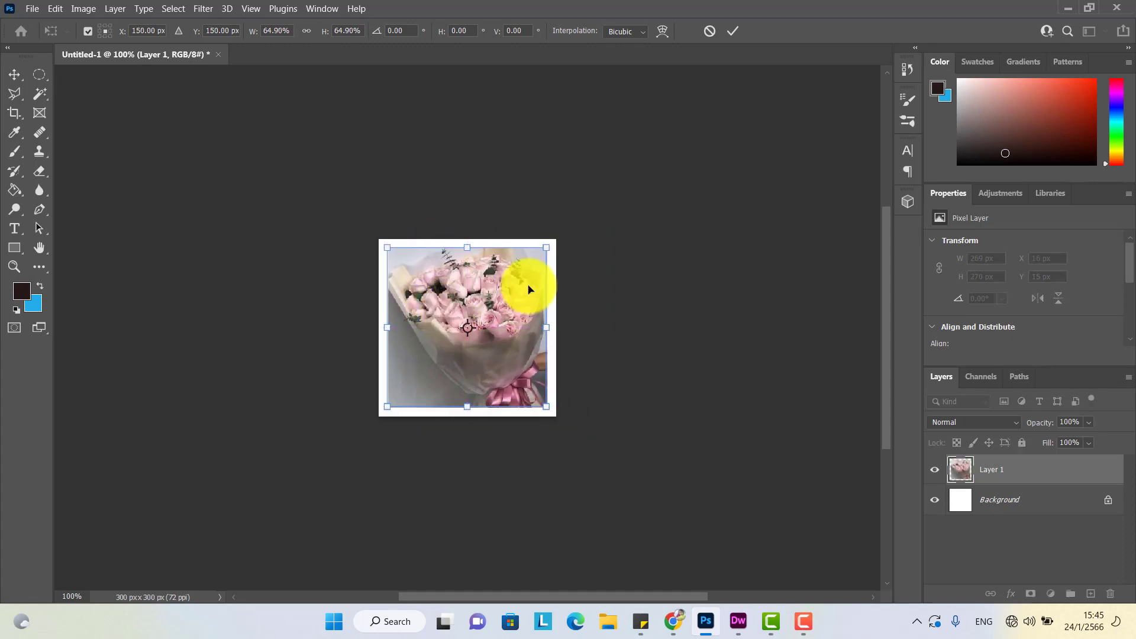
drag(546, 249, 550, 243)
key(Return)
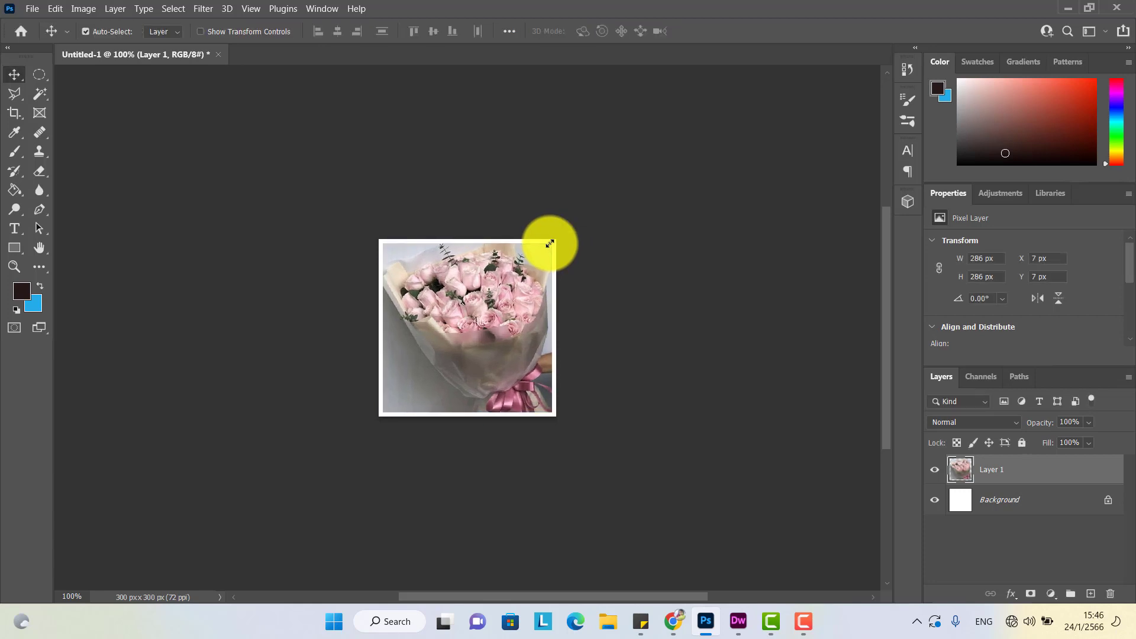
- Export the white-bordered bouquet image as a PNG named small3 in the pretestflower folder
click(35, 9)
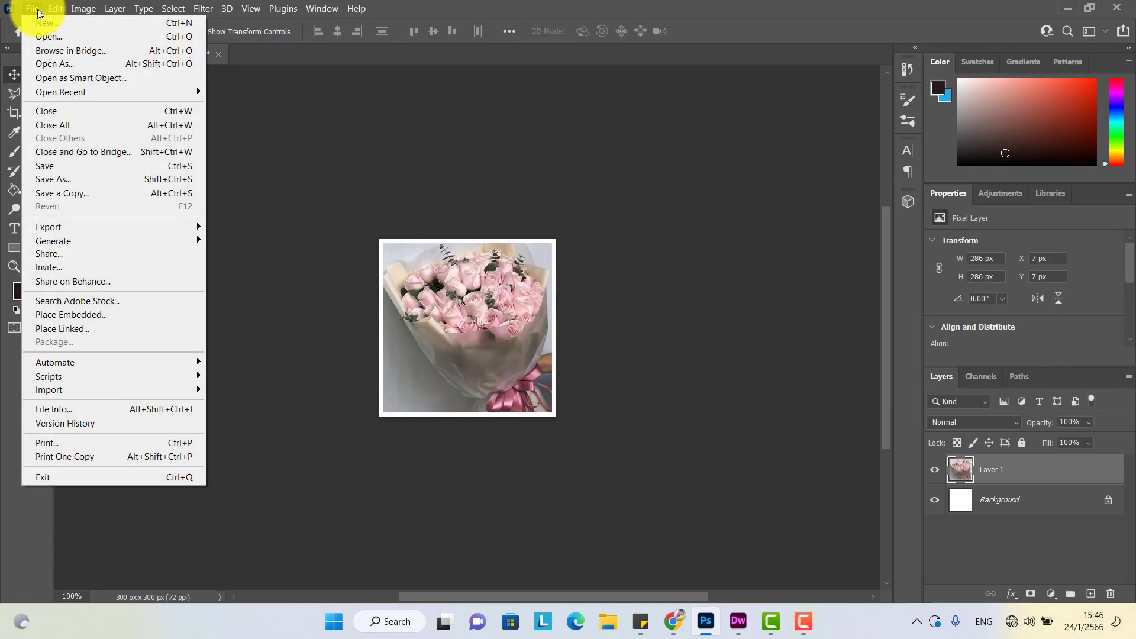
mouse_move(84, 225)
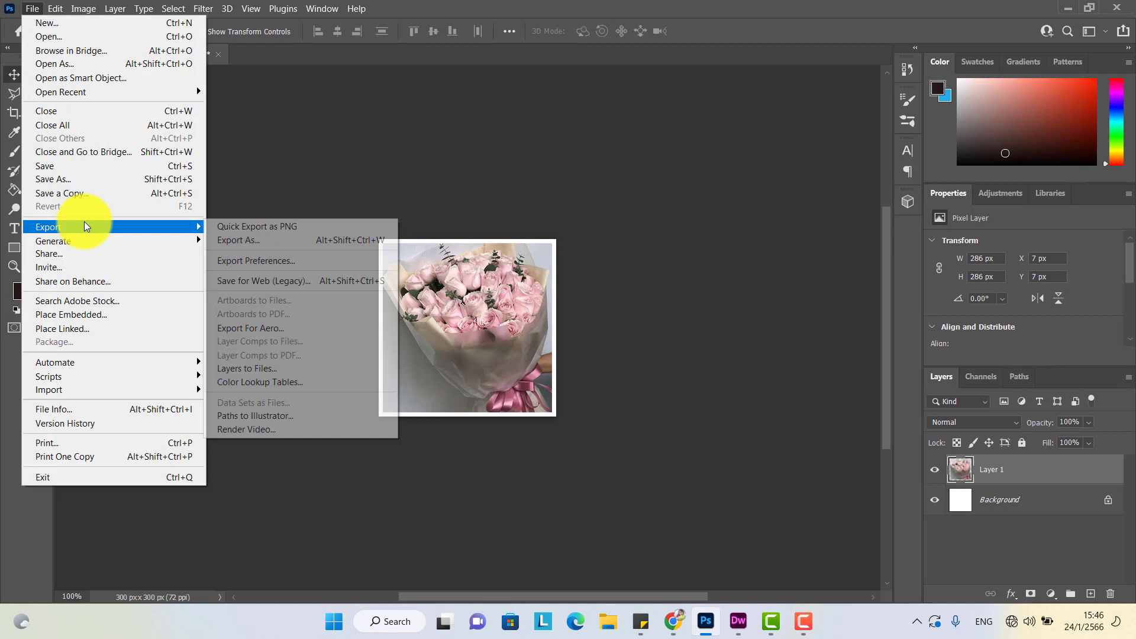
click(254, 227)
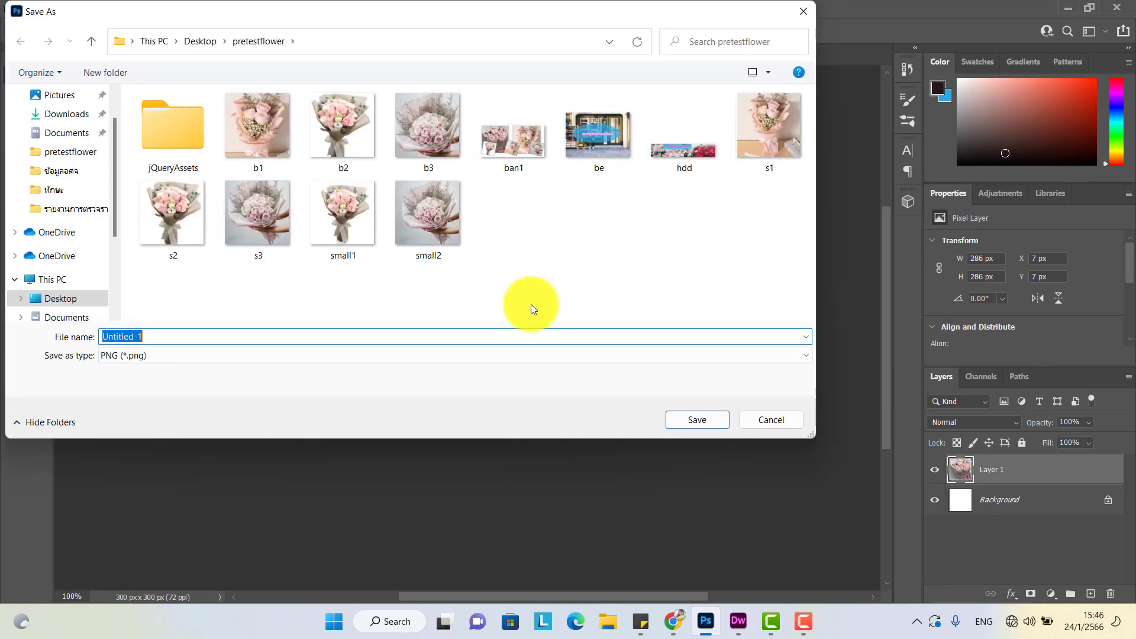
click(440, 236)
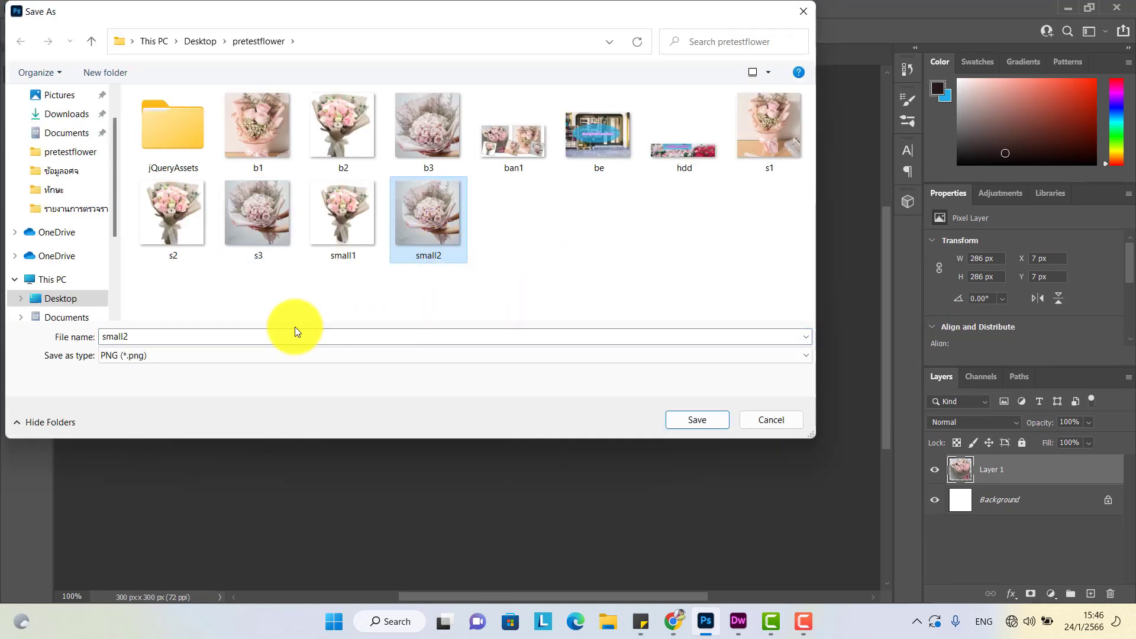
double_click(247, 335)
right_click(246, 336)
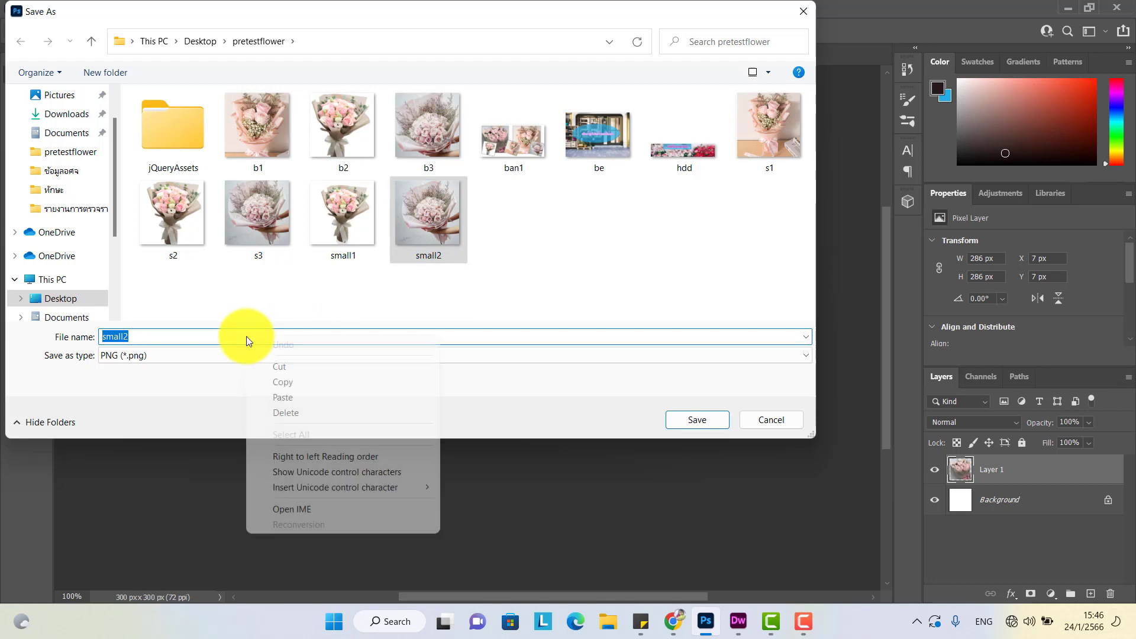
click(183, 331)
key(BackSpace)
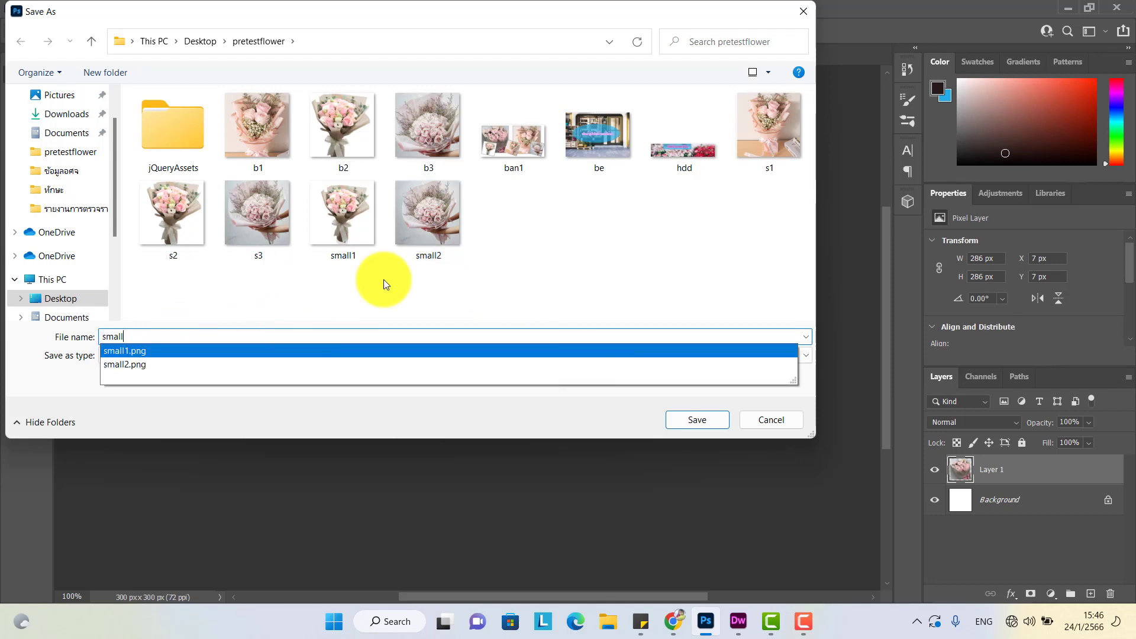
text(3)
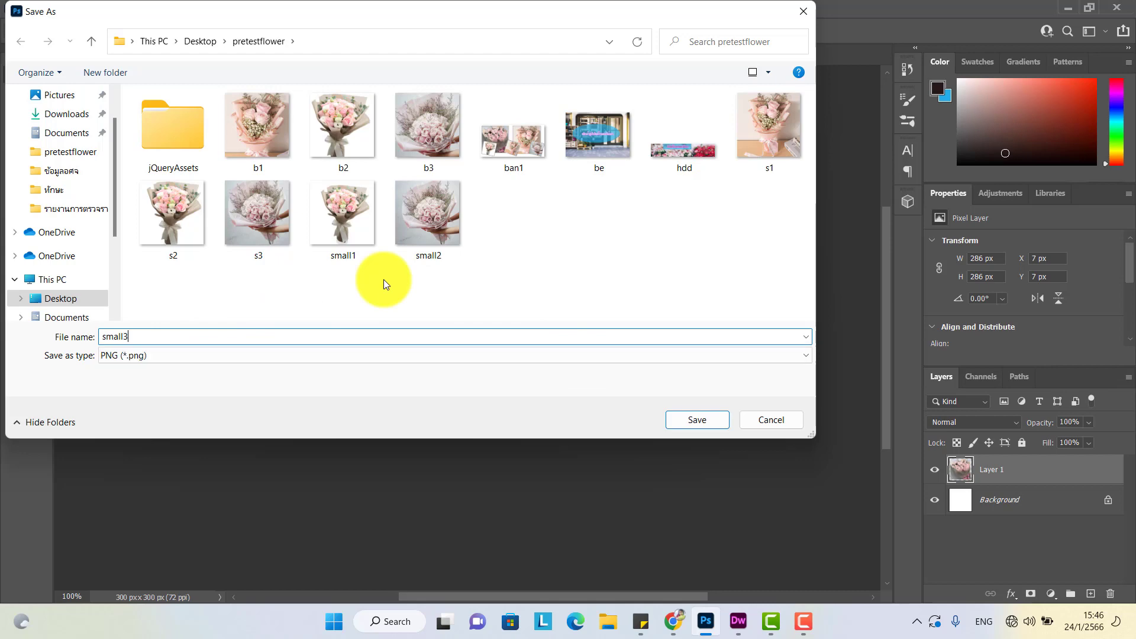
click(695, 420)
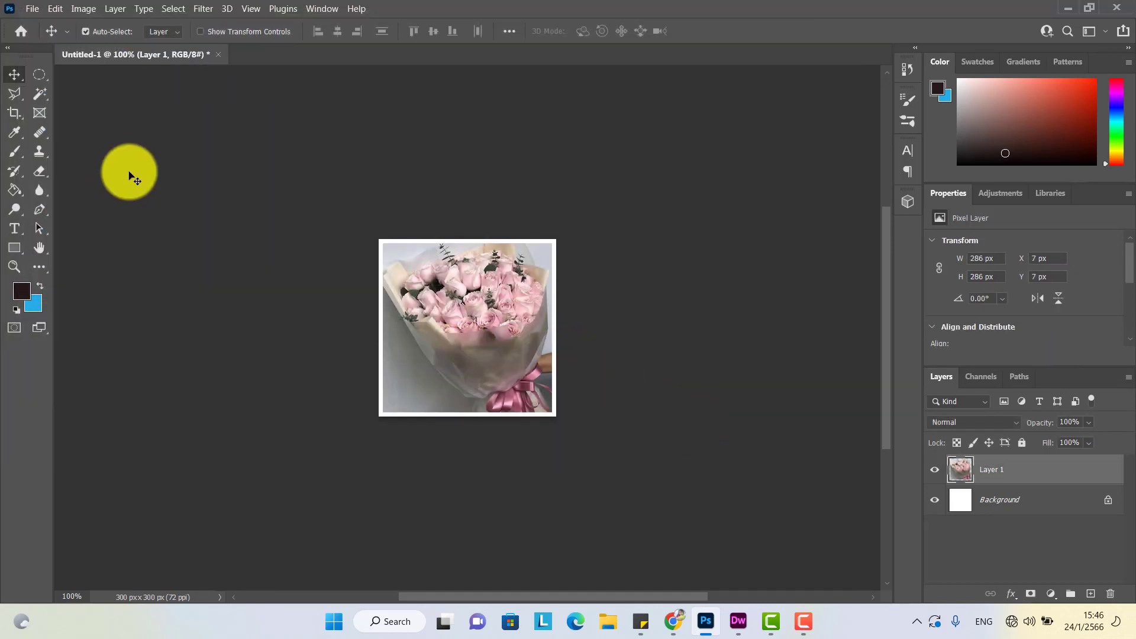
- Create a new document of 500 x 500 px at 72 pixels/inch with a white background
click(140, 173)
click(30, 10)
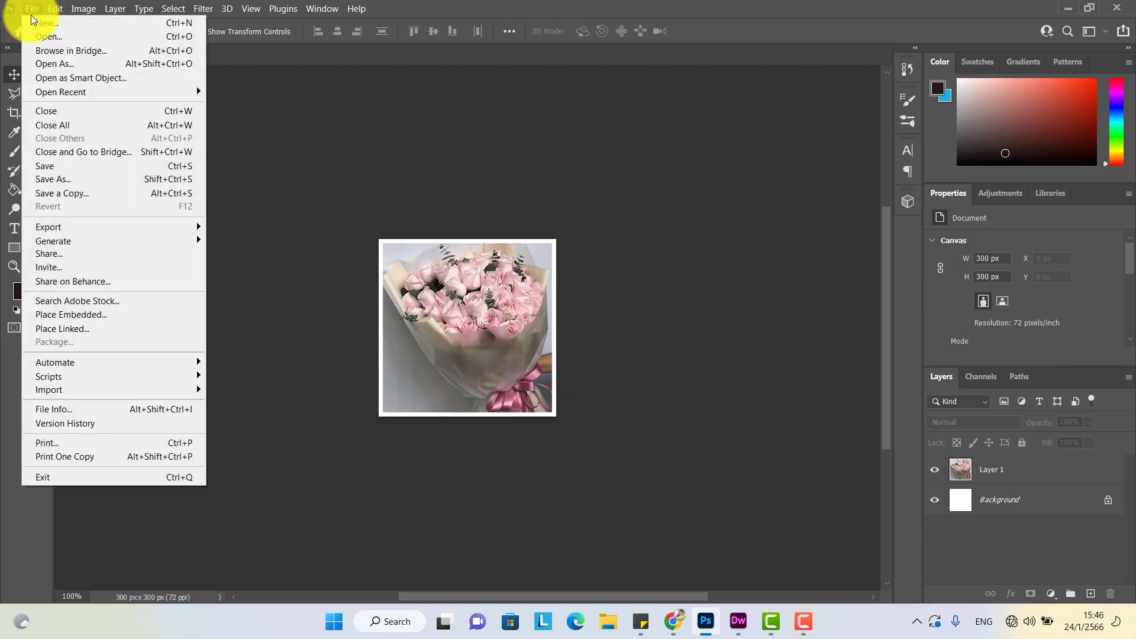
click(40, 21)
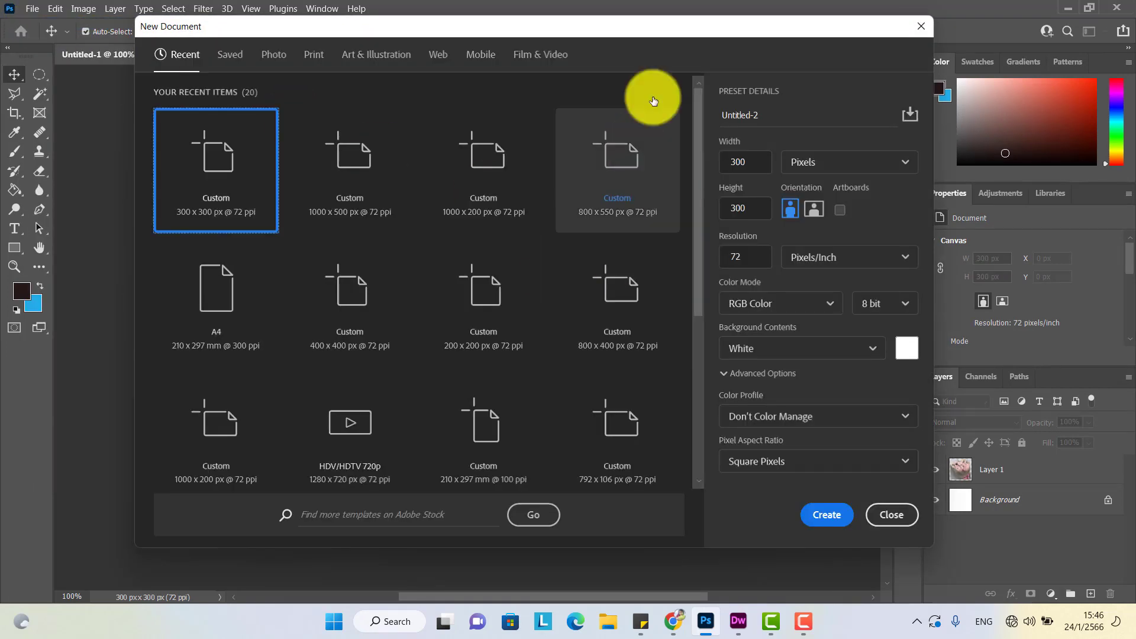
double_click(760, 165)
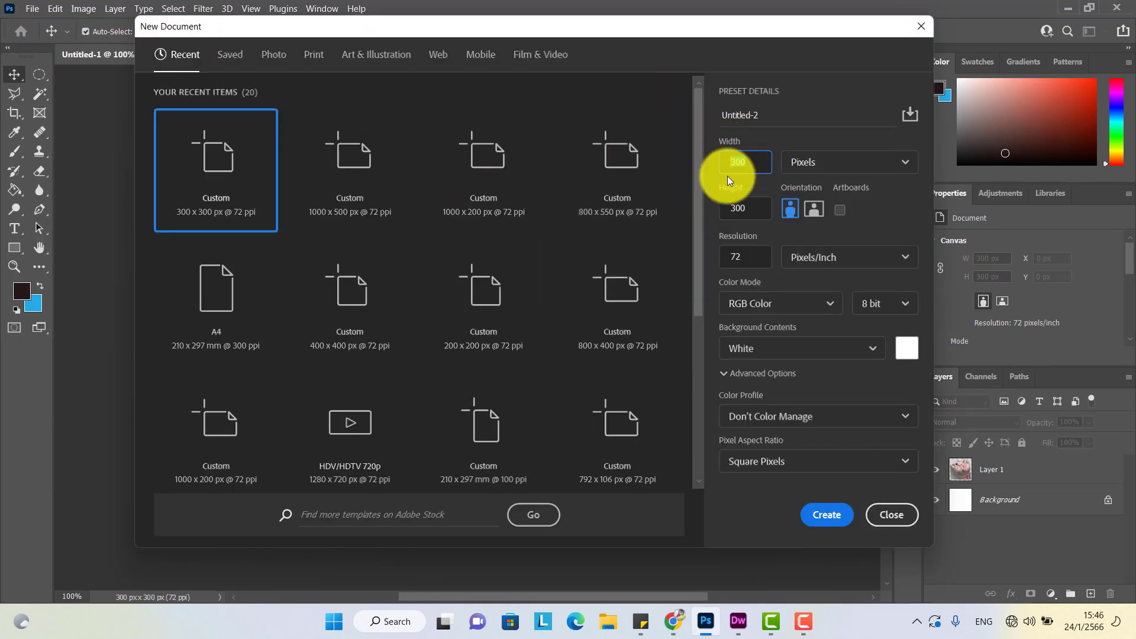
text(500)
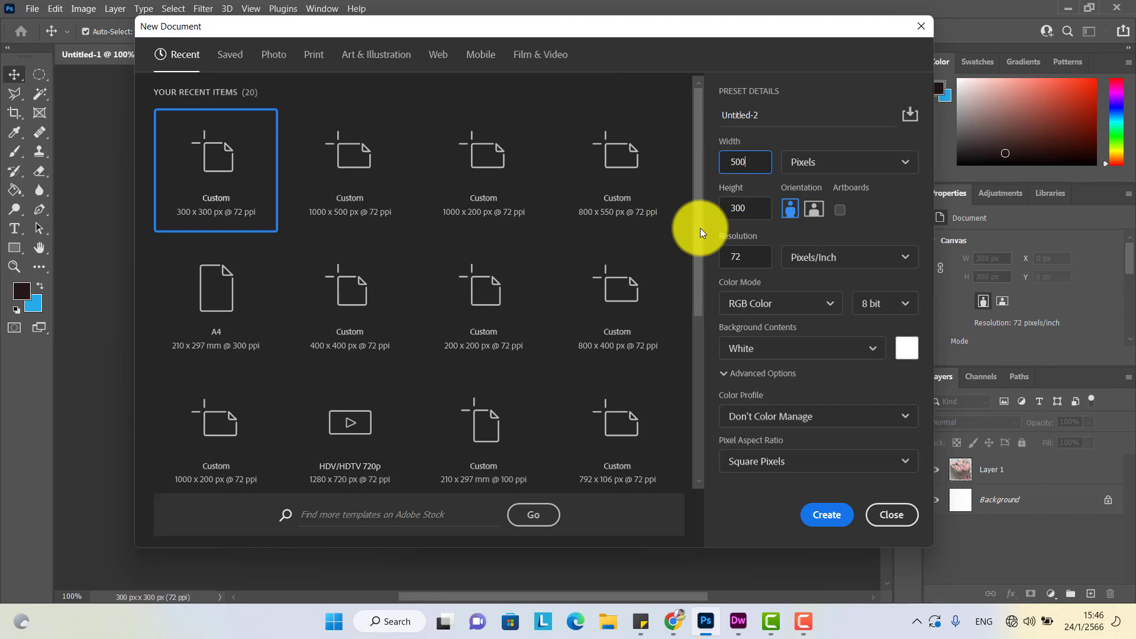
click(751, 214)
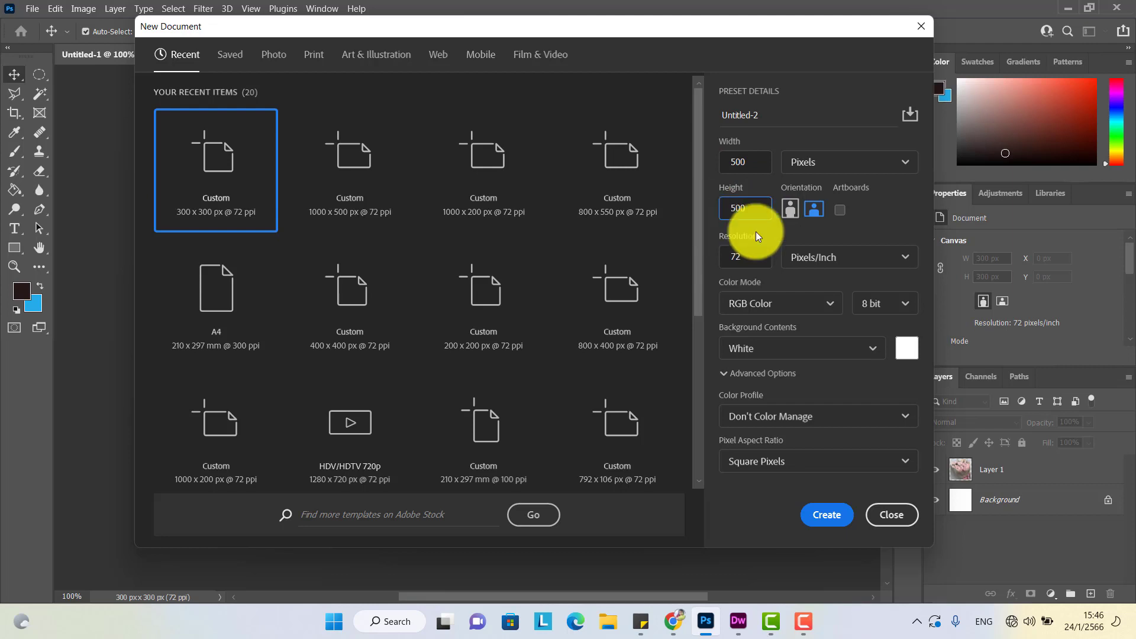
click(826, 514)
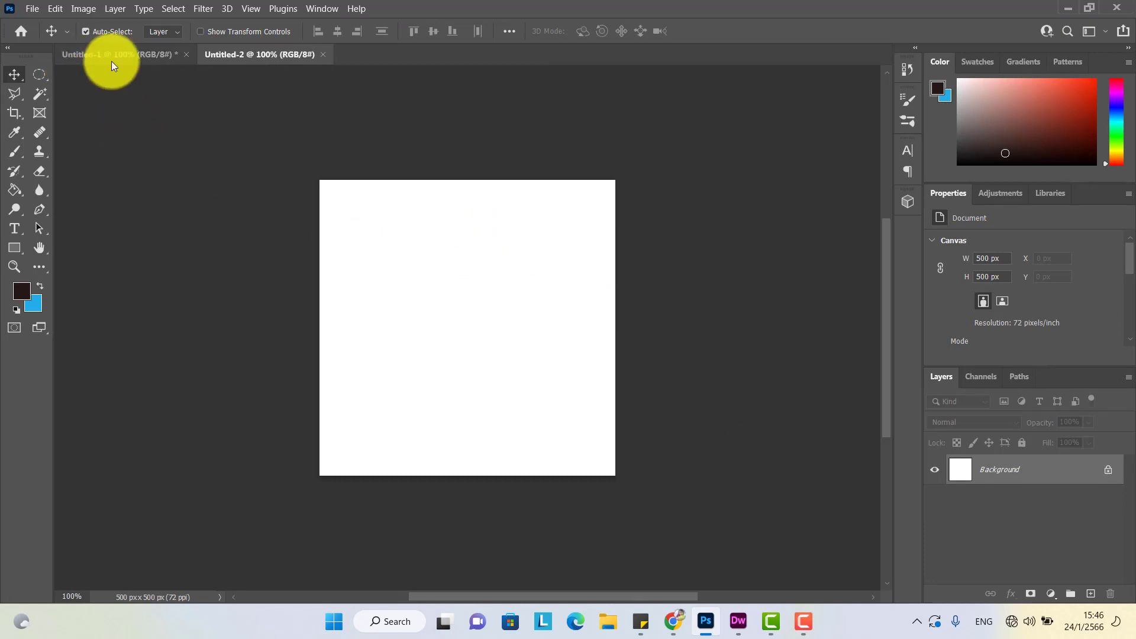
- Open the bouquet photo o_1c749uifcpn9c40povj0qv4b.jpg from the pretestflower folder
click(32, 9)
click(39, 36)
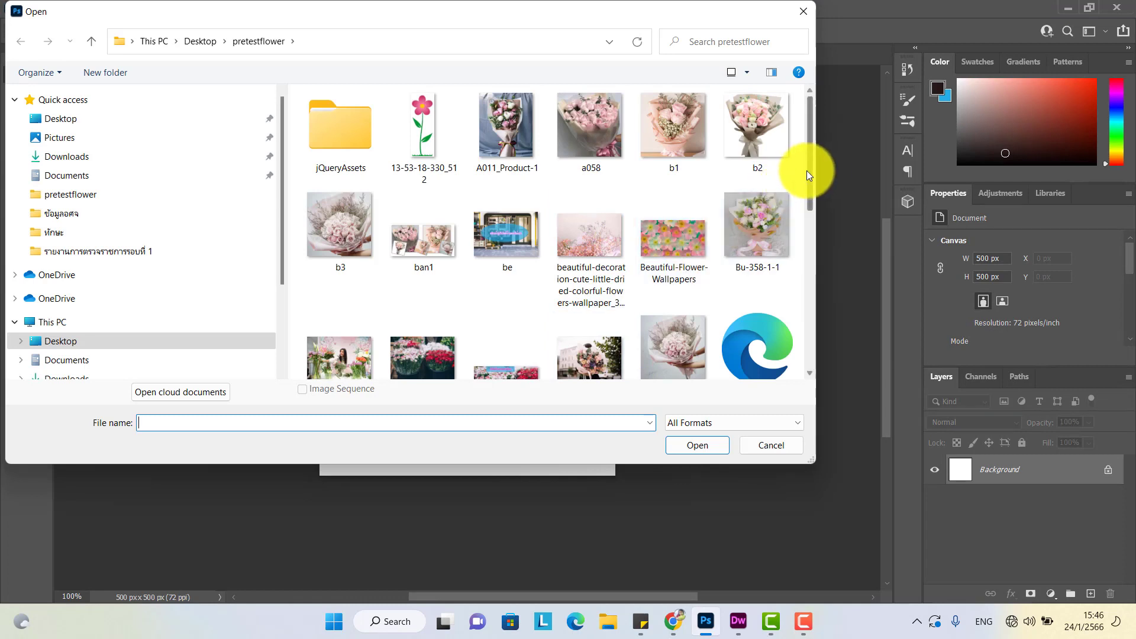
drag(807, 168, 797, 247)
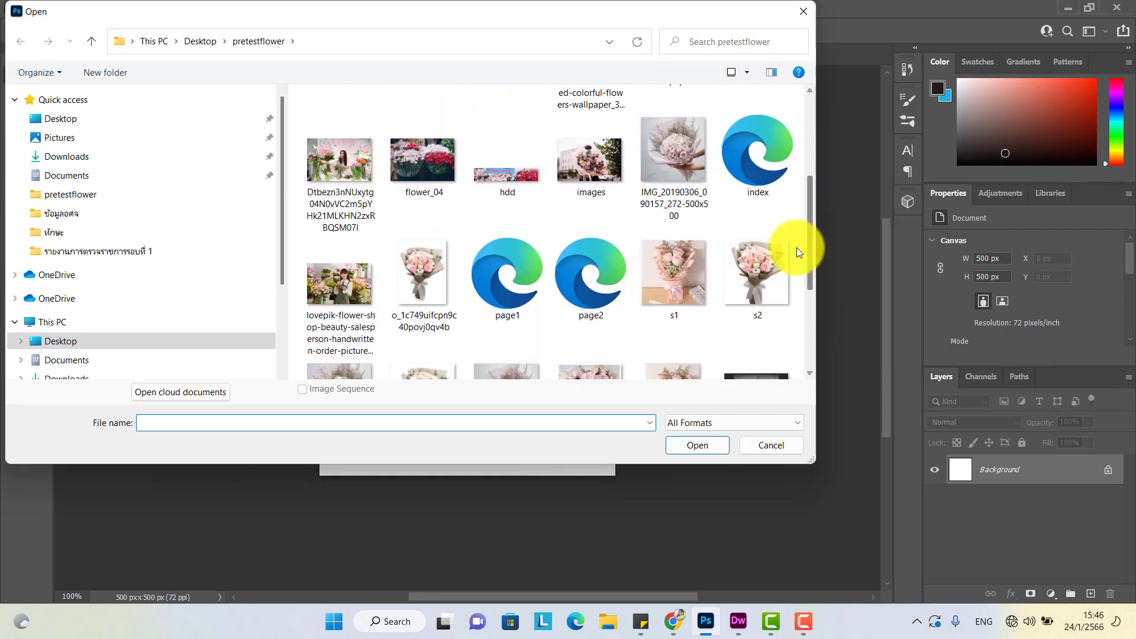
click(427, 274)
click(690, 443)
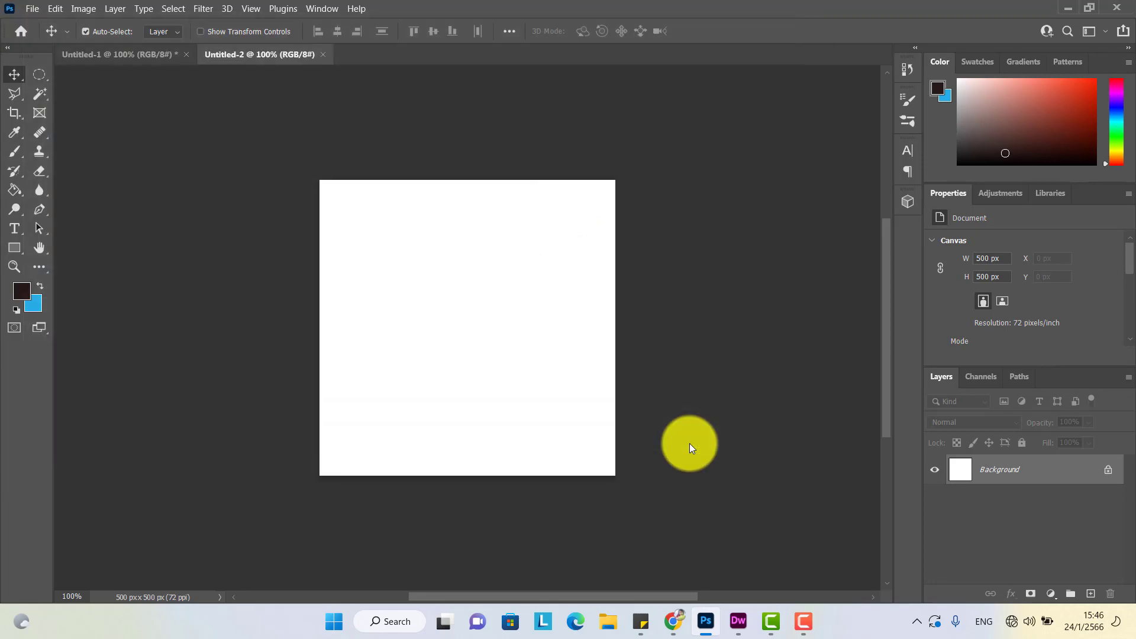
- Copy the opened bouquet photo into the blank 500 px document and close the source photo
drag(441, 53, 559, 268)
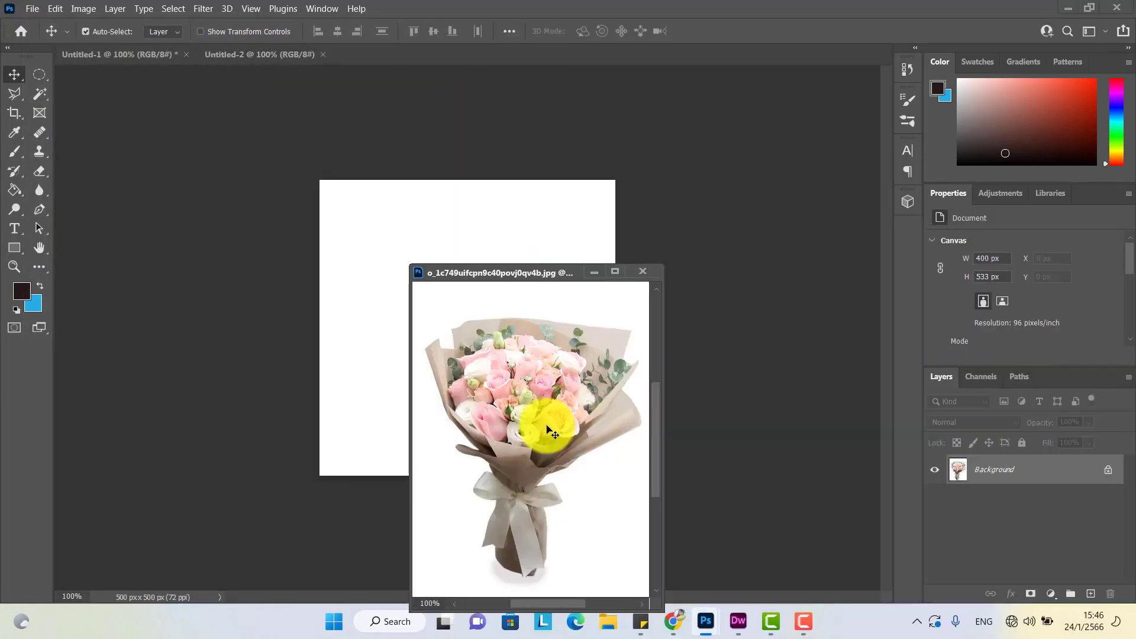
drag(457, 220, 456, 220)
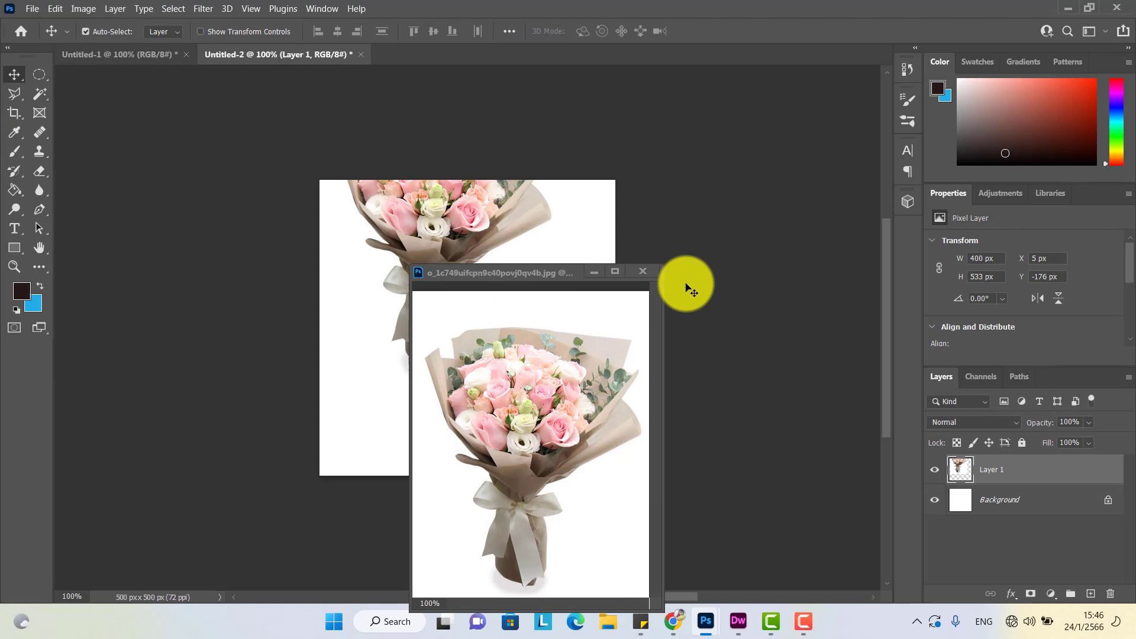
click(643, 272)
- Scale the bouquet layer proportionally to about 431 x 574 px and center it on the canvas
drag(434, 273, 456, 325)
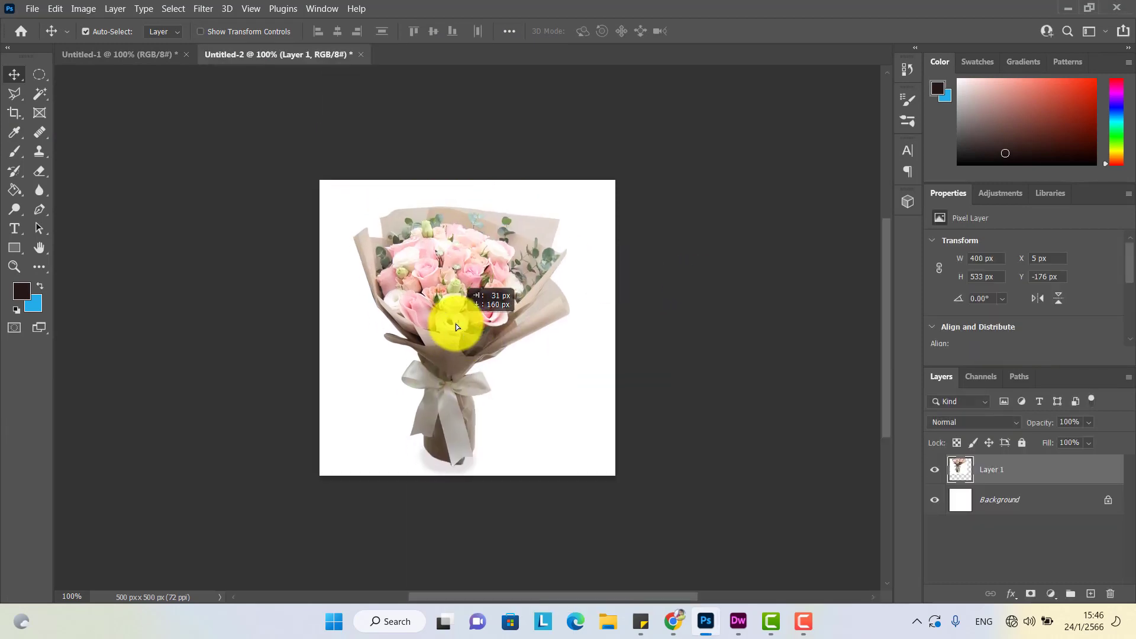
key(ctrl+t)
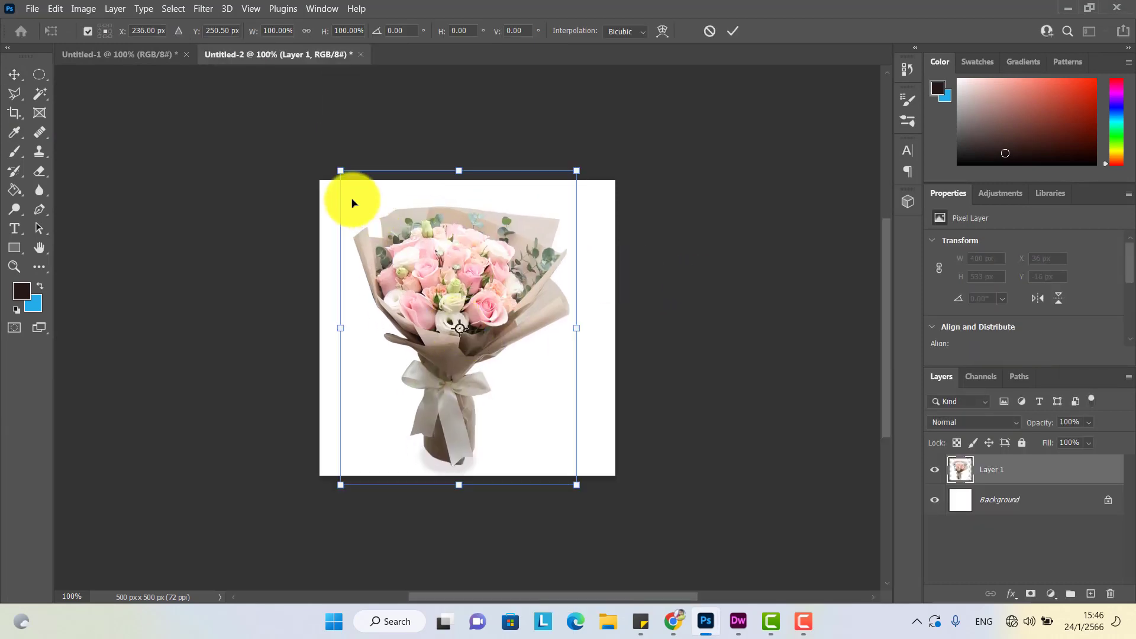
drag(337, 161, 328, 149)
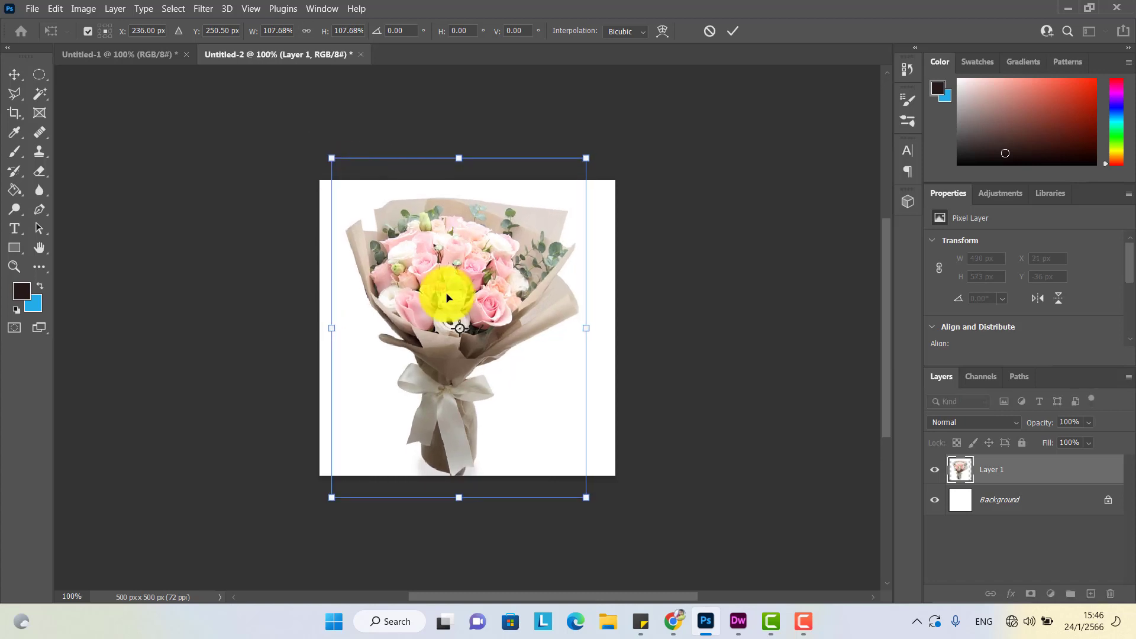
drag(452, 303, 464, 298)
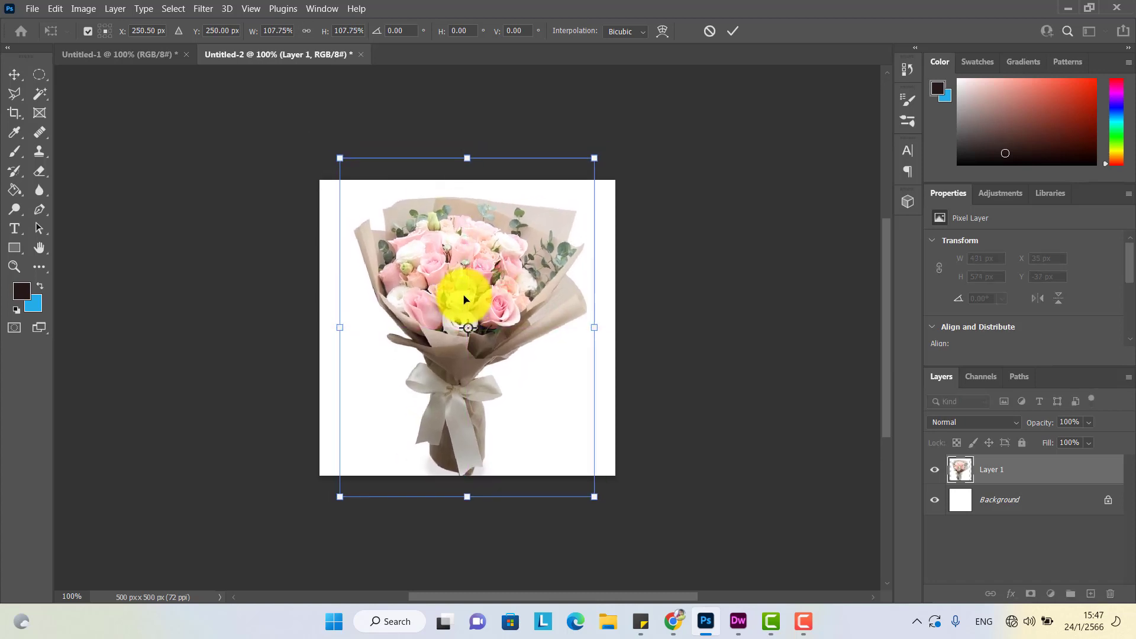
key(Return)
- Export the 500 px bouquet image as a PNG named big1 in the pretestflower folder
click(30, 10)
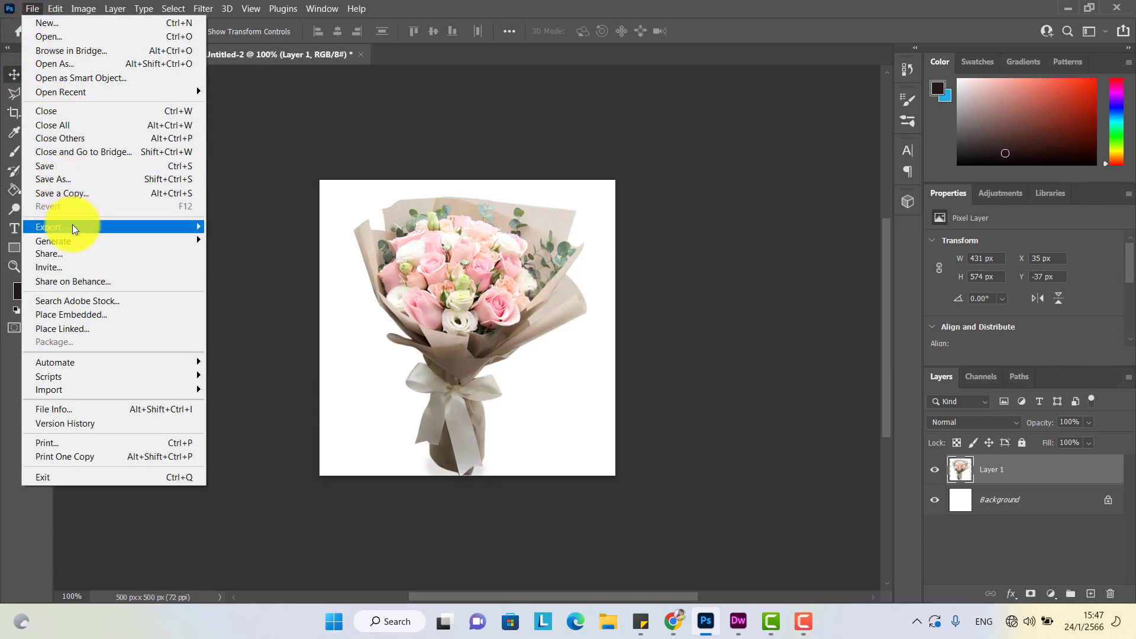
mouse_move(72, 228)
click(256, 225)
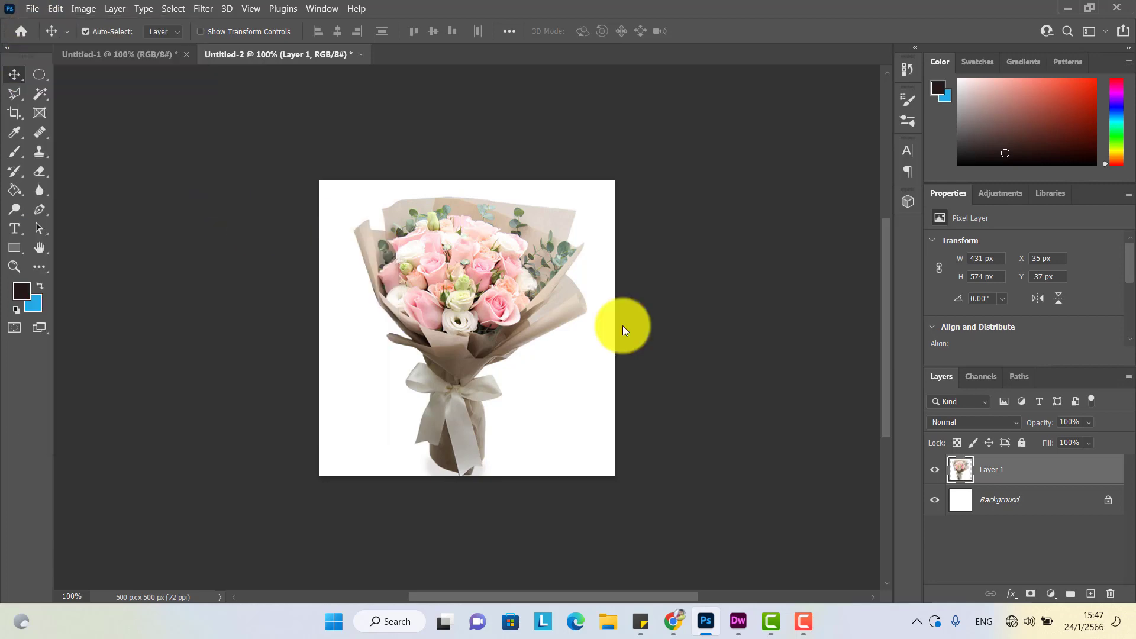
text(big)
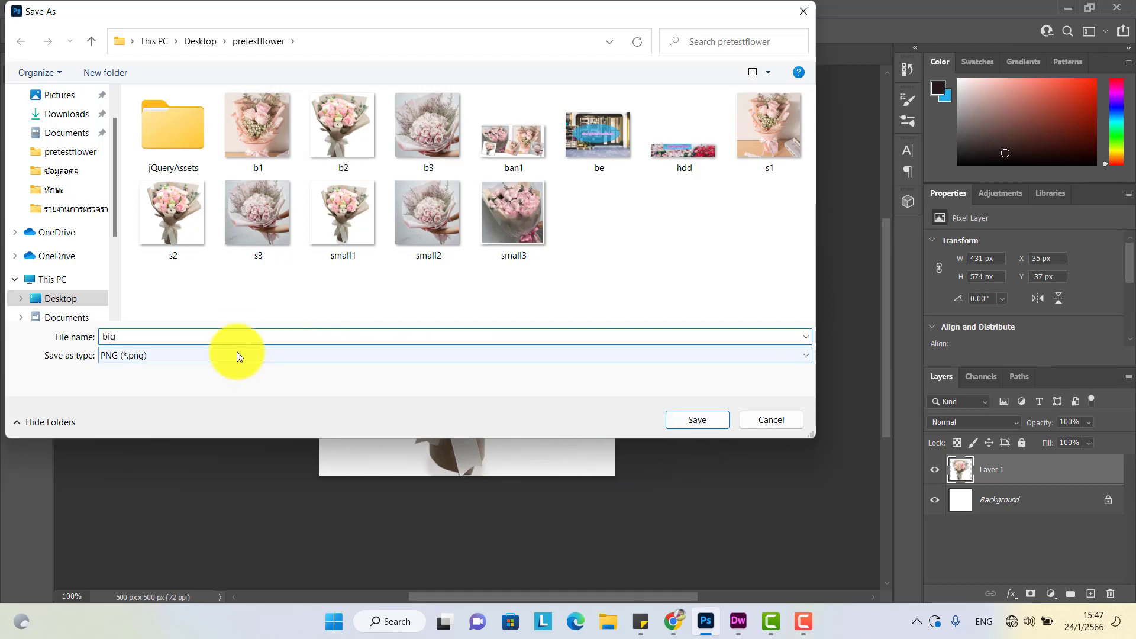
text(1)
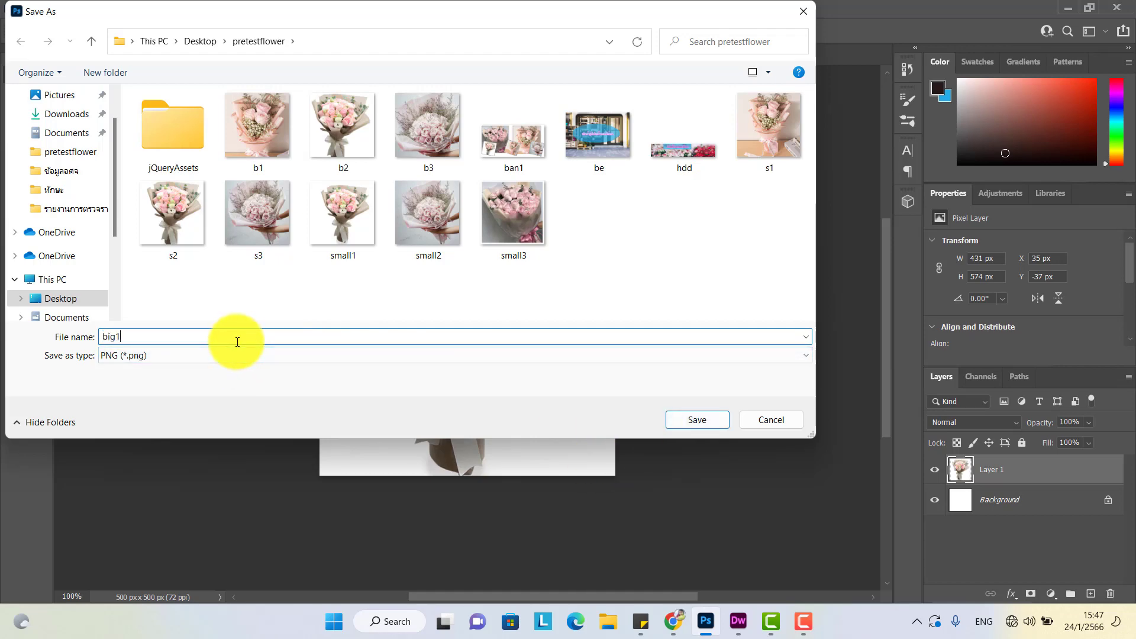
click(698, 424)
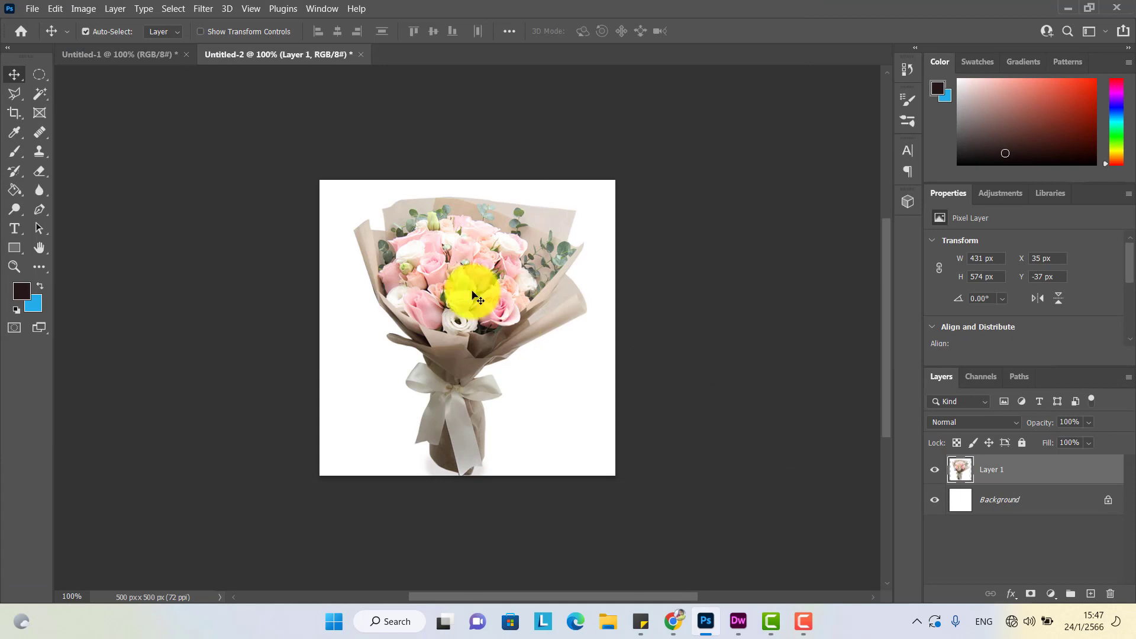
- Delete the bouquet layer and open the photo IMG_20190306_090157_272-500x500.jpg from the pretestflower folder
key(Delete)
click(32, 9)
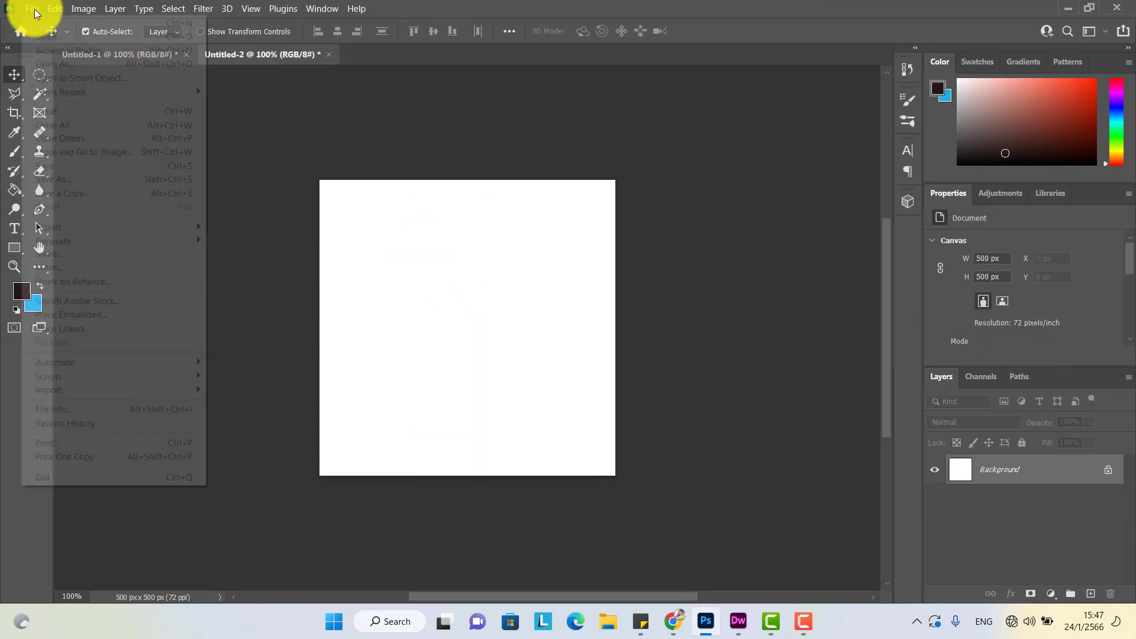
click(43, 36)
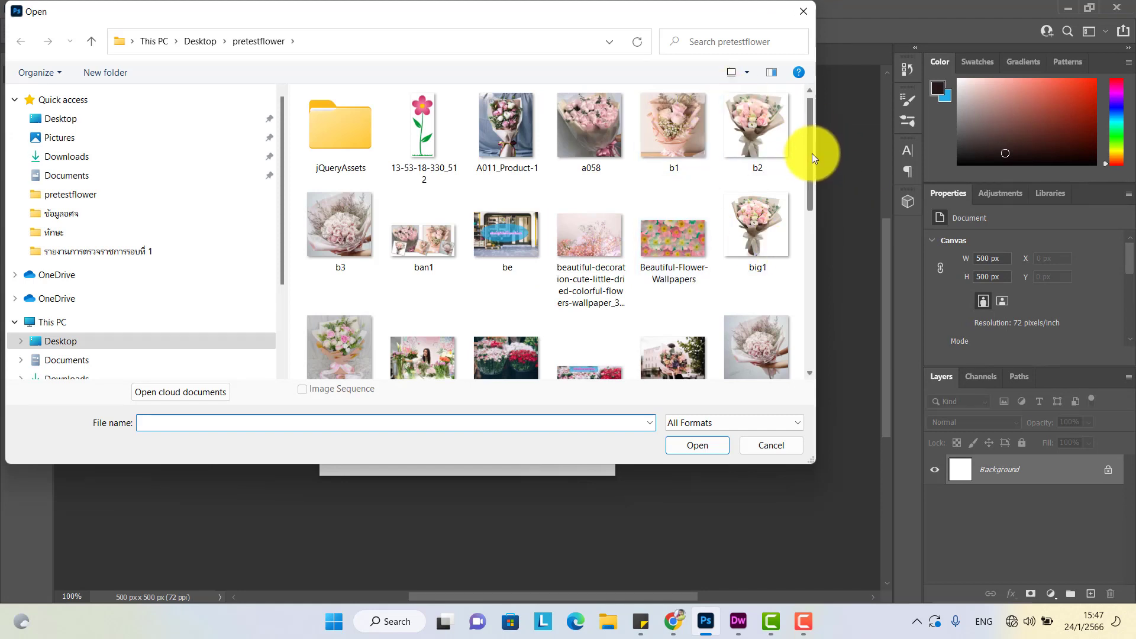
drag(812, 154, 814, 214)
click(739, 183)
click(690, 446)
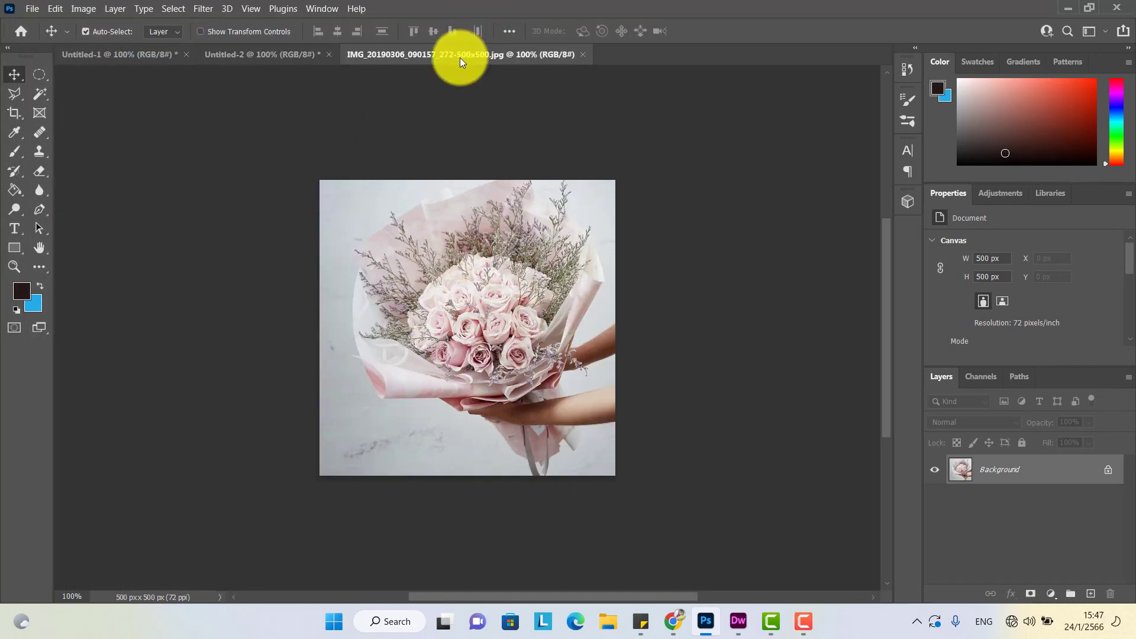
- Copy the hand-held rose bouquet photo into the 500 px document, closing its source, and position it at X 0, Y 0 to fill the canvas
drag(461, 61, 477, 284)
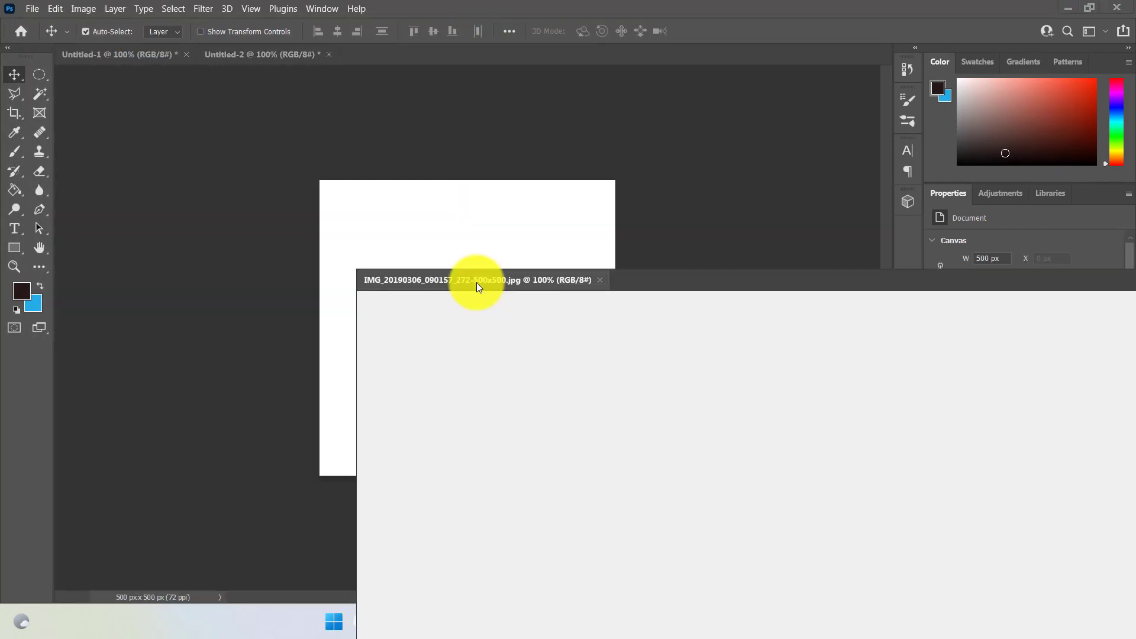
drag(525, 431, 457, 232)
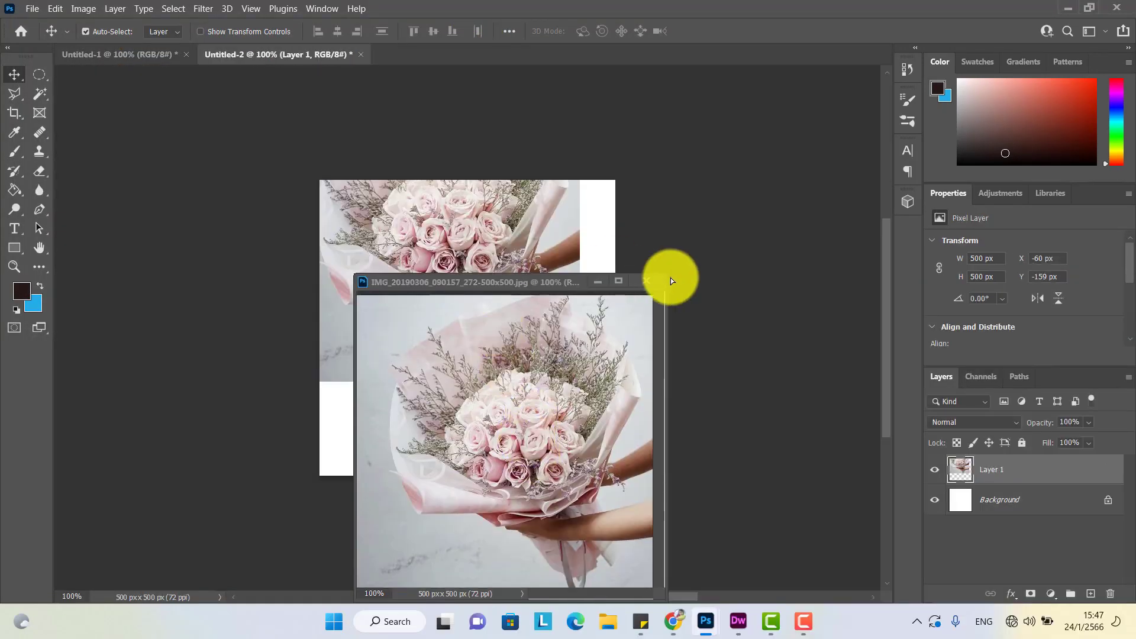
click(646, 280)
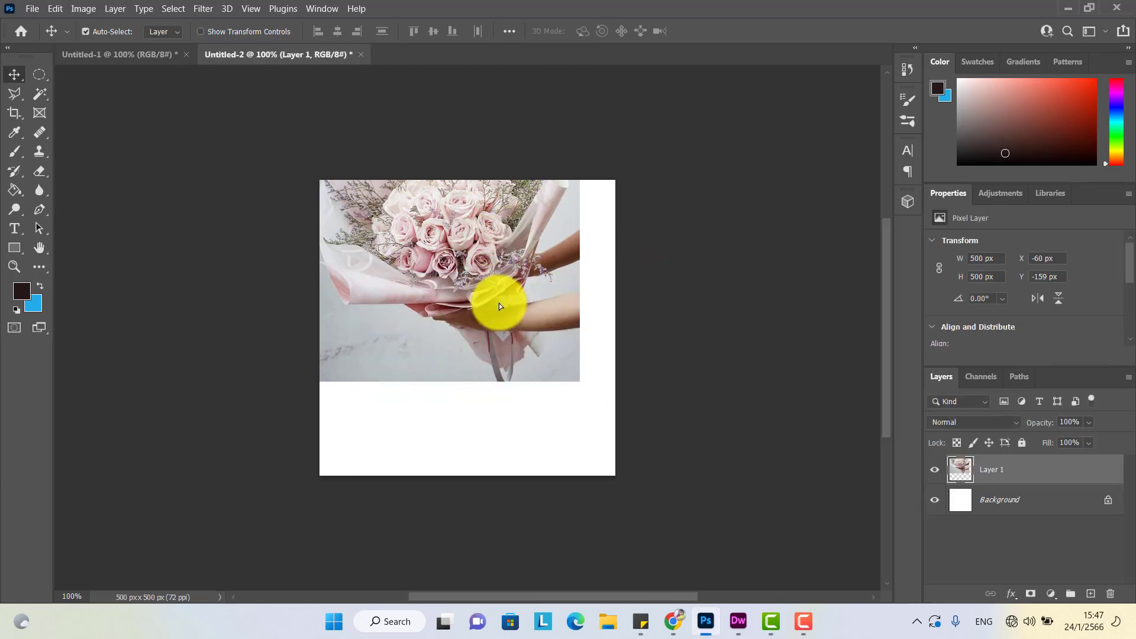
drag(494, 295, 531, 388)
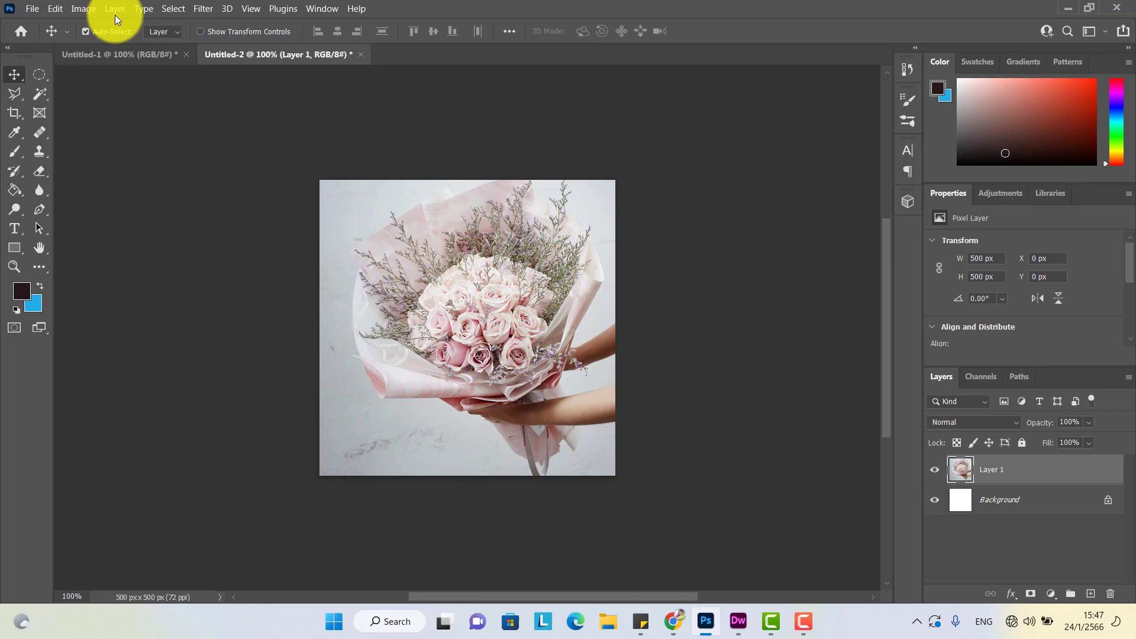
- Export the hand-held rose bouquet image as a PNG named big2 in the pretestflower folder
click(26, 12)
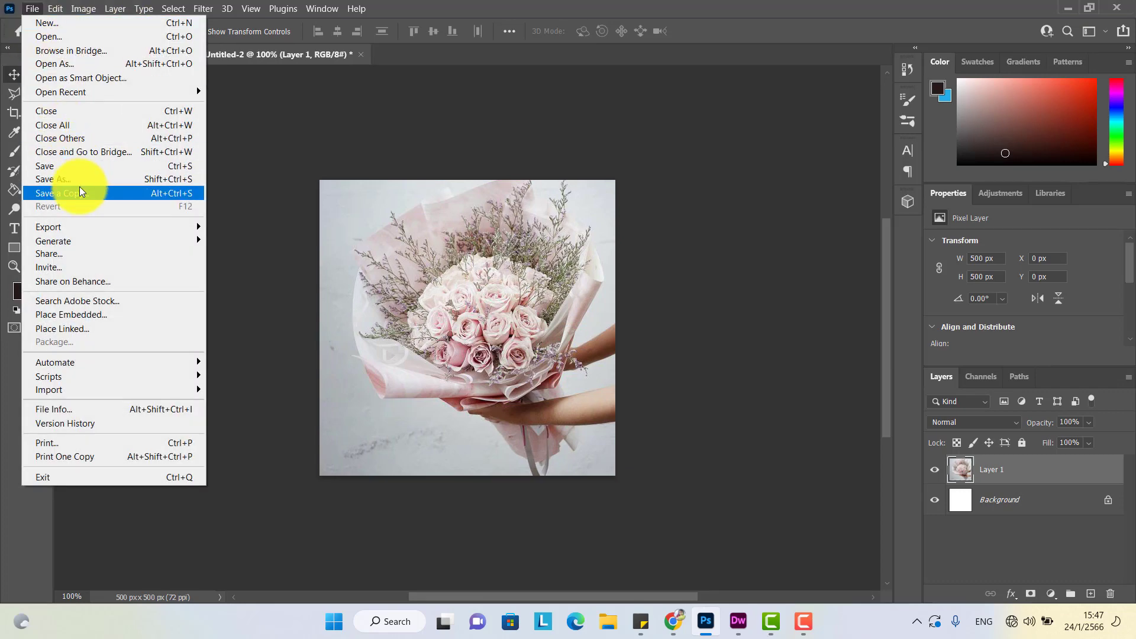
mouse_move(78, 228)
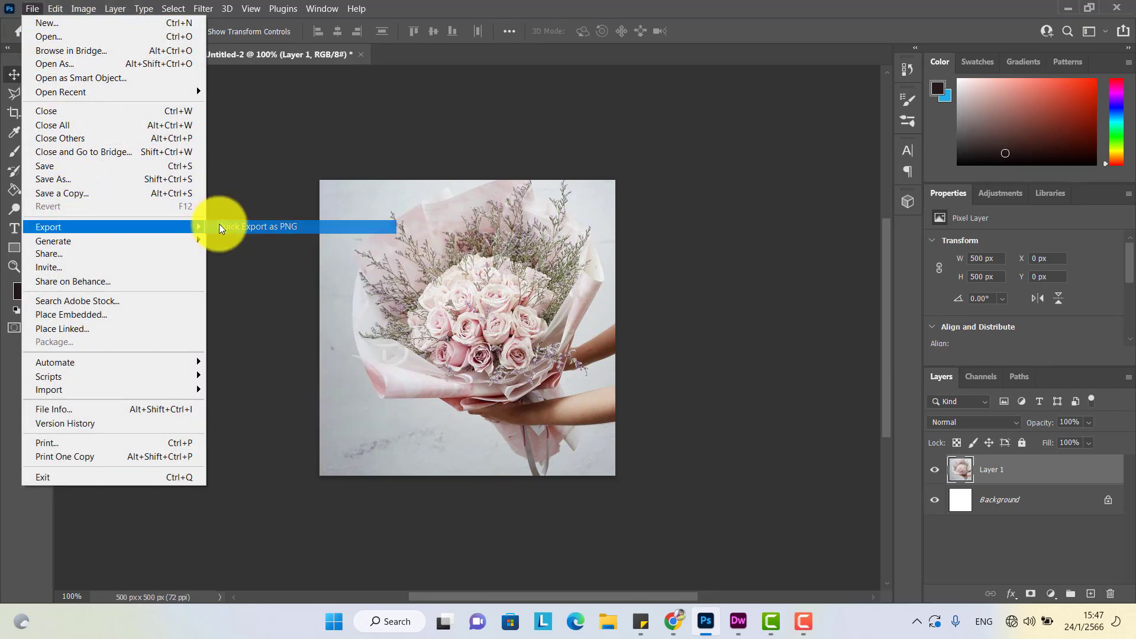
click(220, 228)
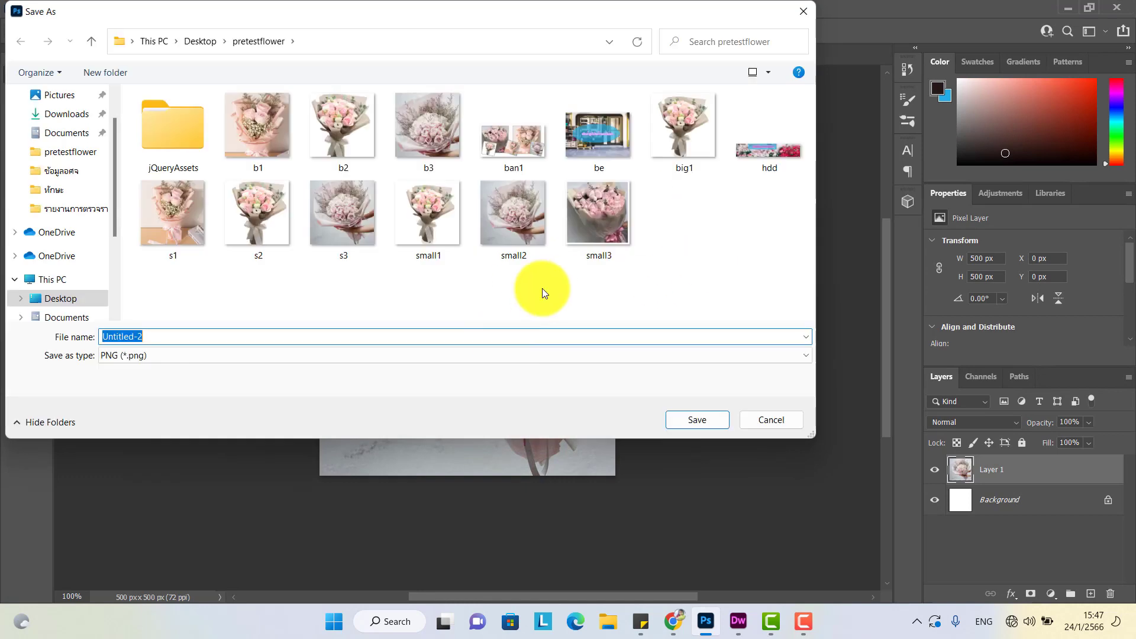
click(666, 130)
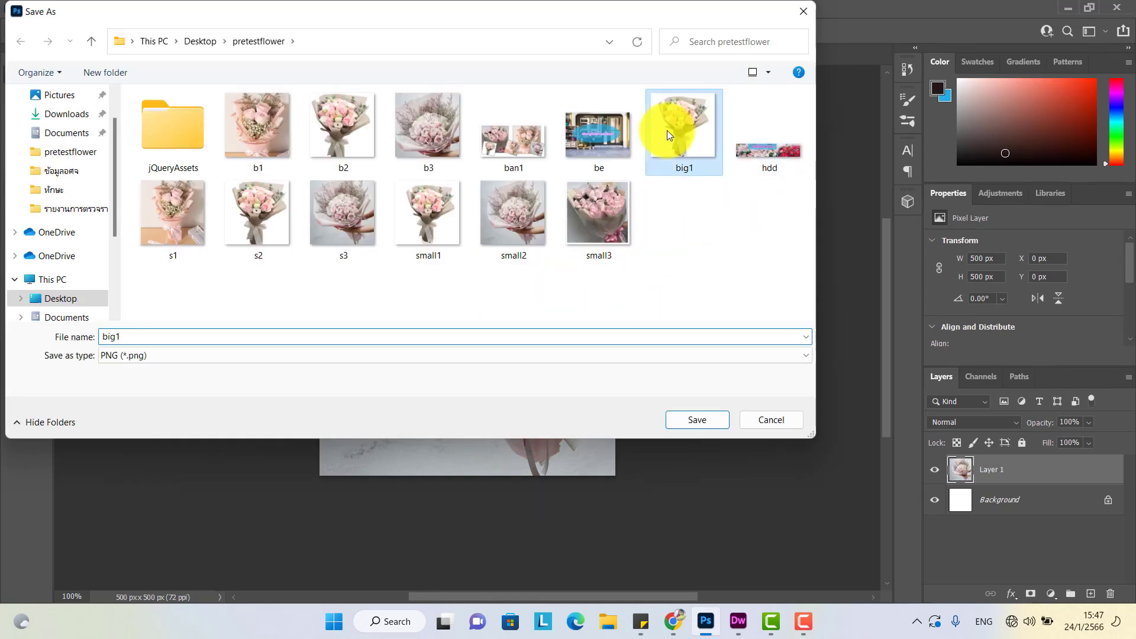
click(195, 333)
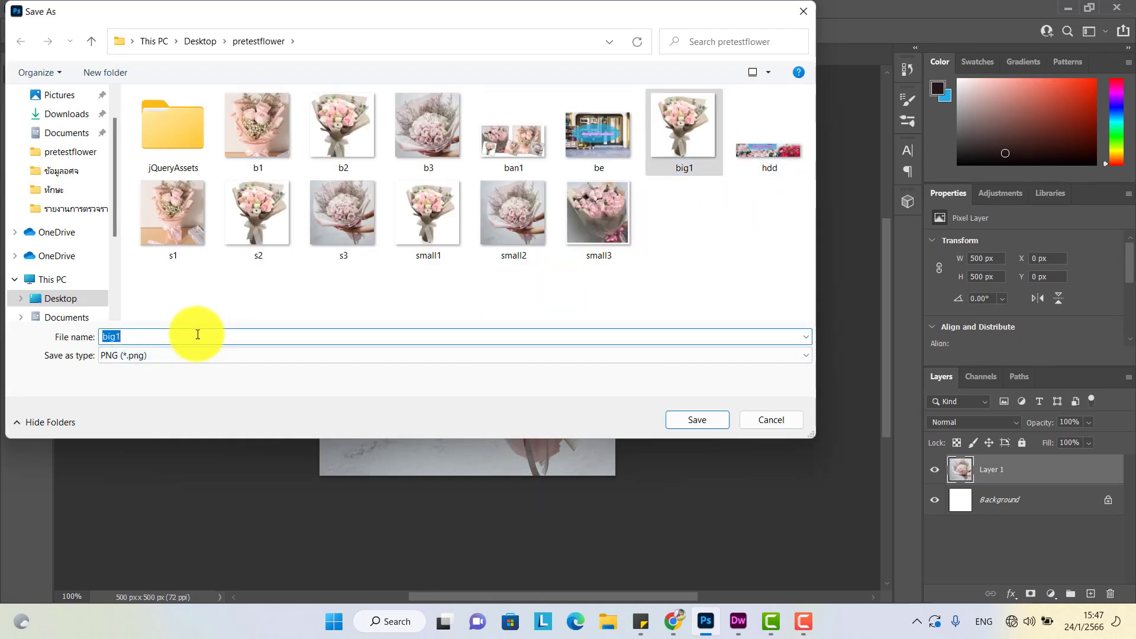
click(175, 337)
key(BackSpace)
text(2)
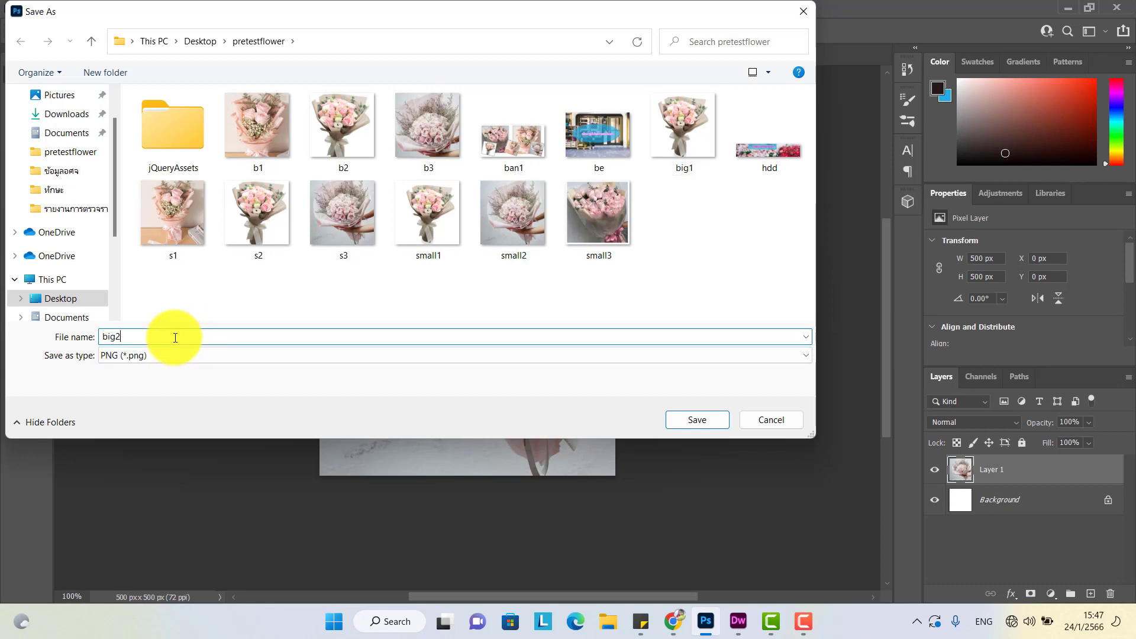
click(692, 418)
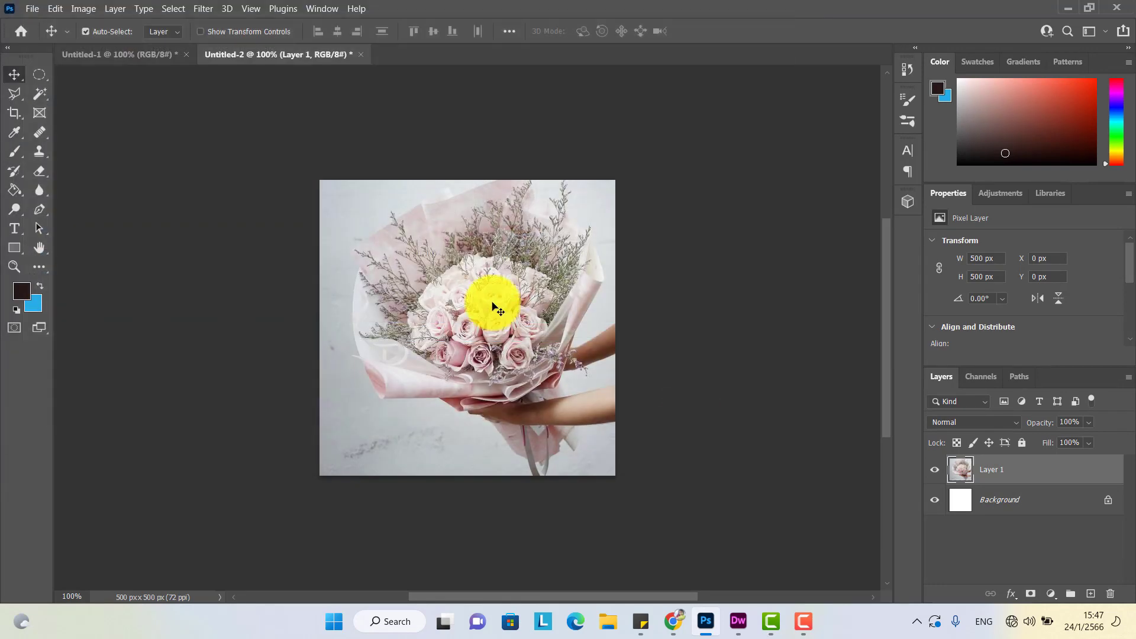
- Delete the rose bouquet layer and open the photo a058.jpg from the pretestflower folder
key(Delete)
click(32, 8)
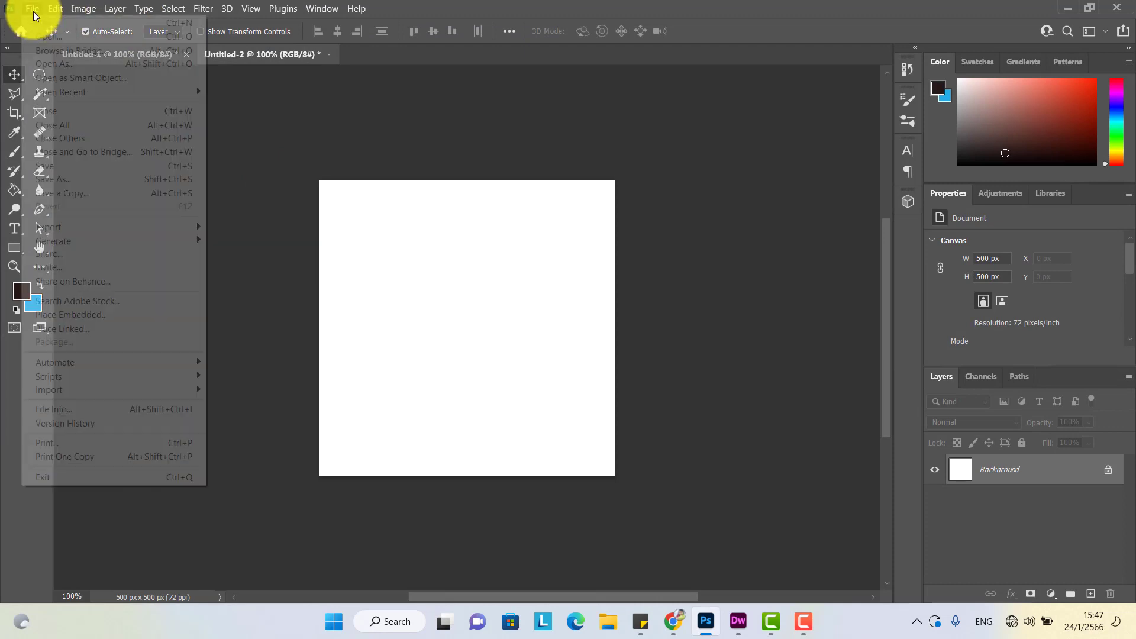
click(40, 37)
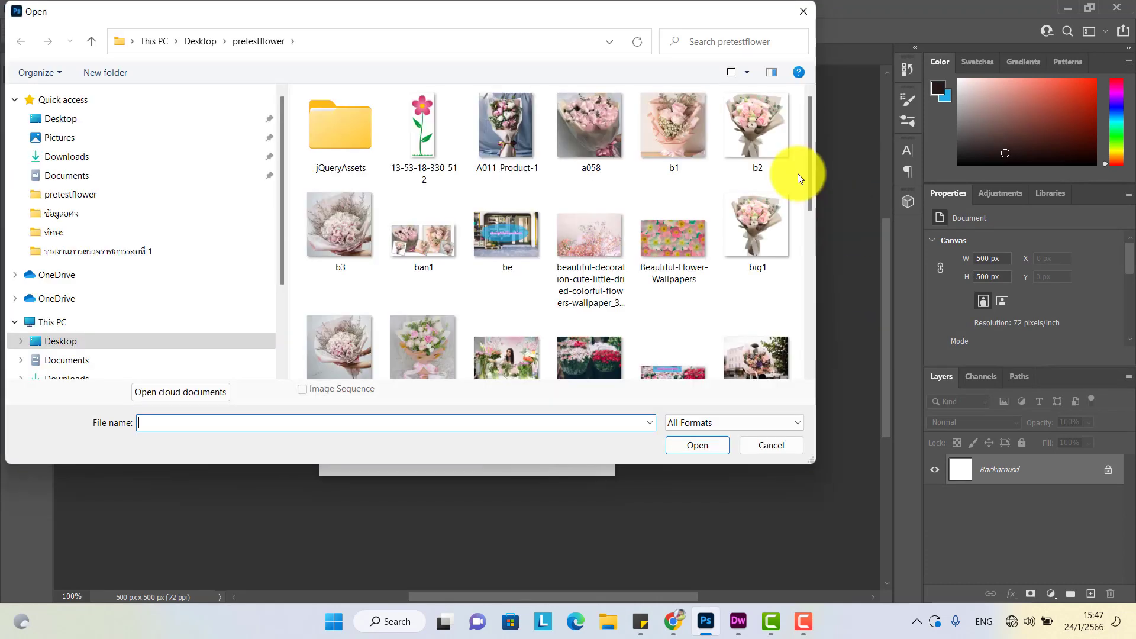
drag(808, 150, 801, 106)
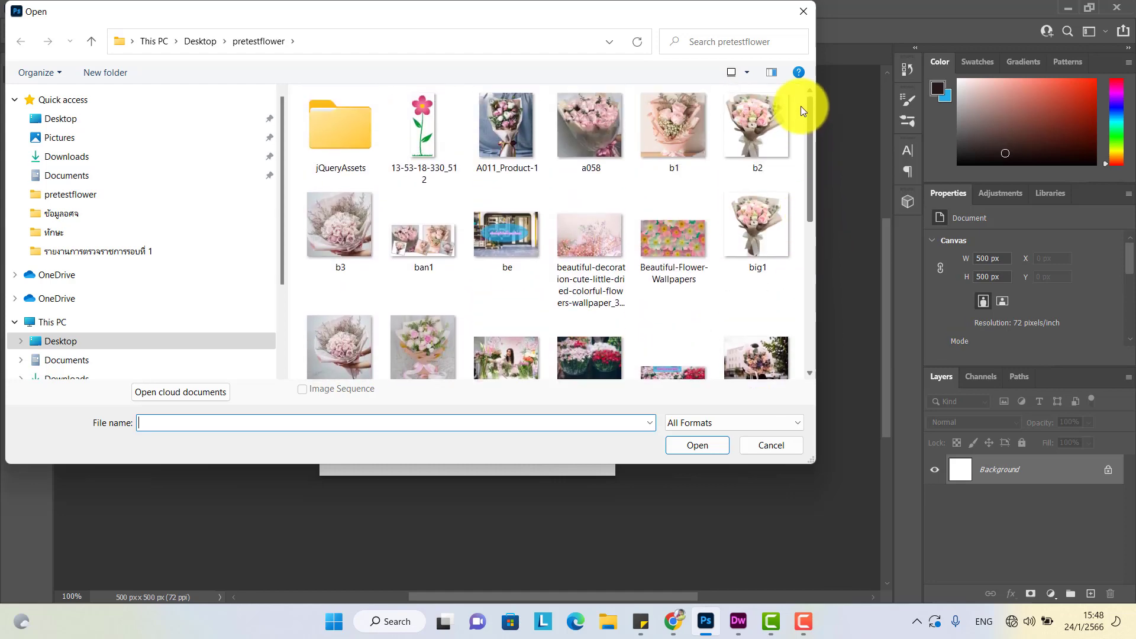
click(620, 116)
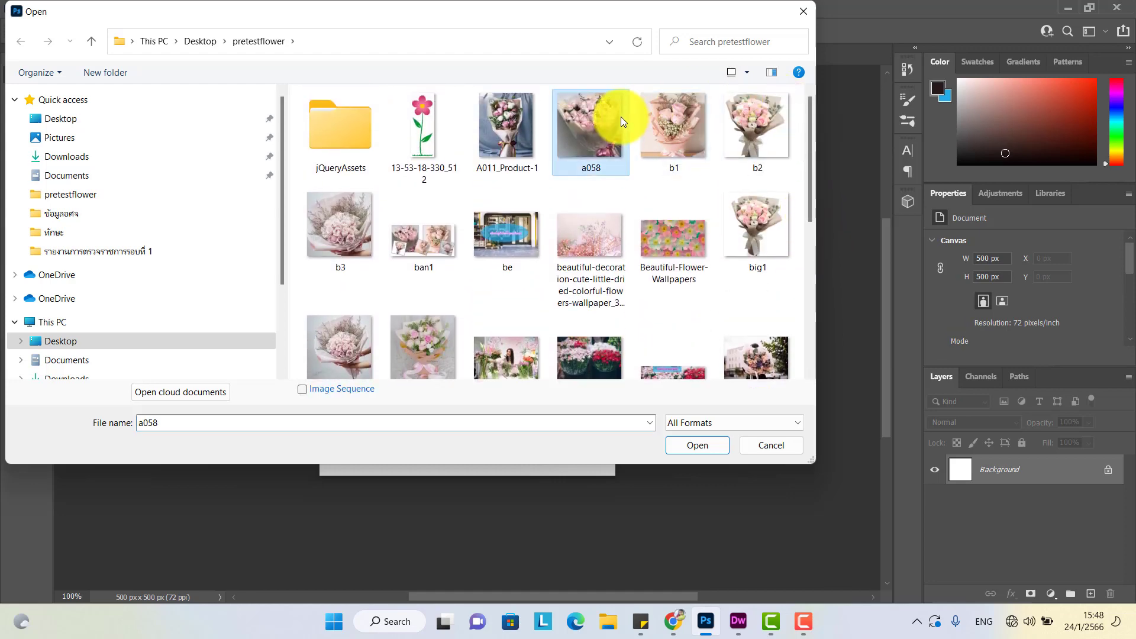
click(690, 445)
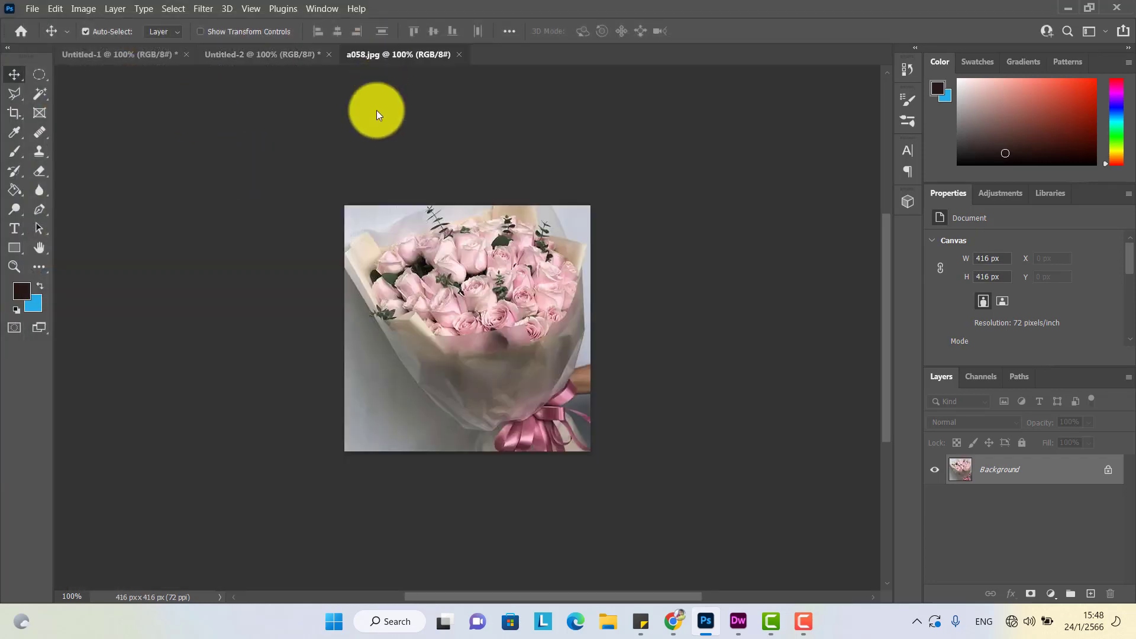
- Copy the a058.jpg bouquet into the 500 px document and scale its layer proportionally to about 520 x 520 px
drag(376, 110, 517, 303)
key(ctrl+t)
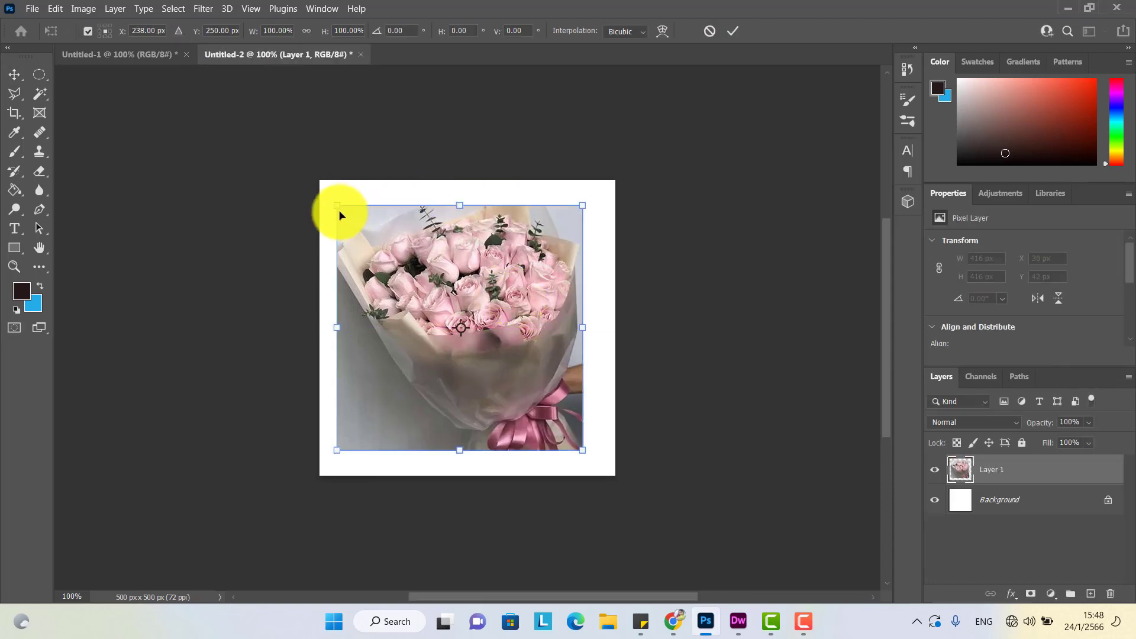
drag(335, 203, 304, 172)
key(Return)
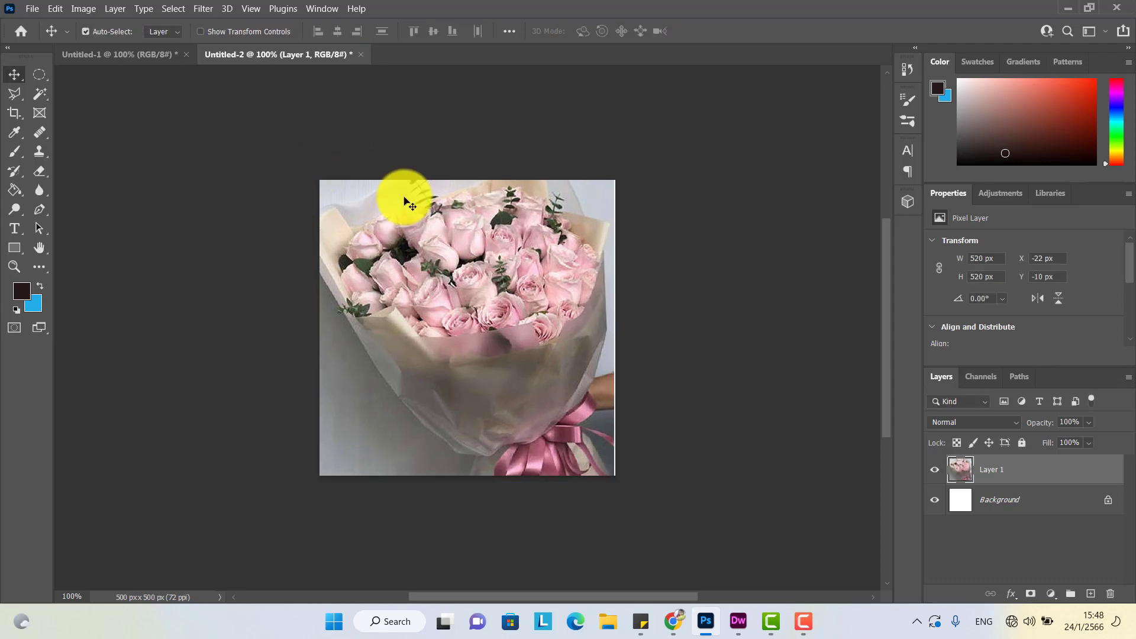
- Position the bouquet layer at X -20, Y -8 and export the image as a PNG named big3 in the pretestflower folder
drag(408, 205, 410, 204)
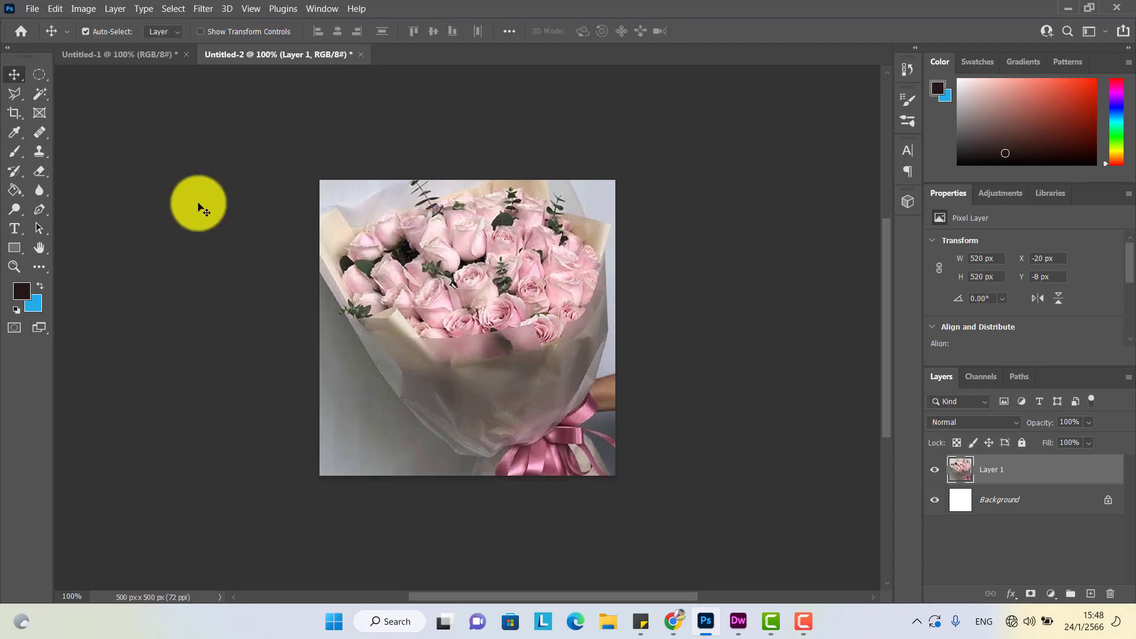
click(30, 9)
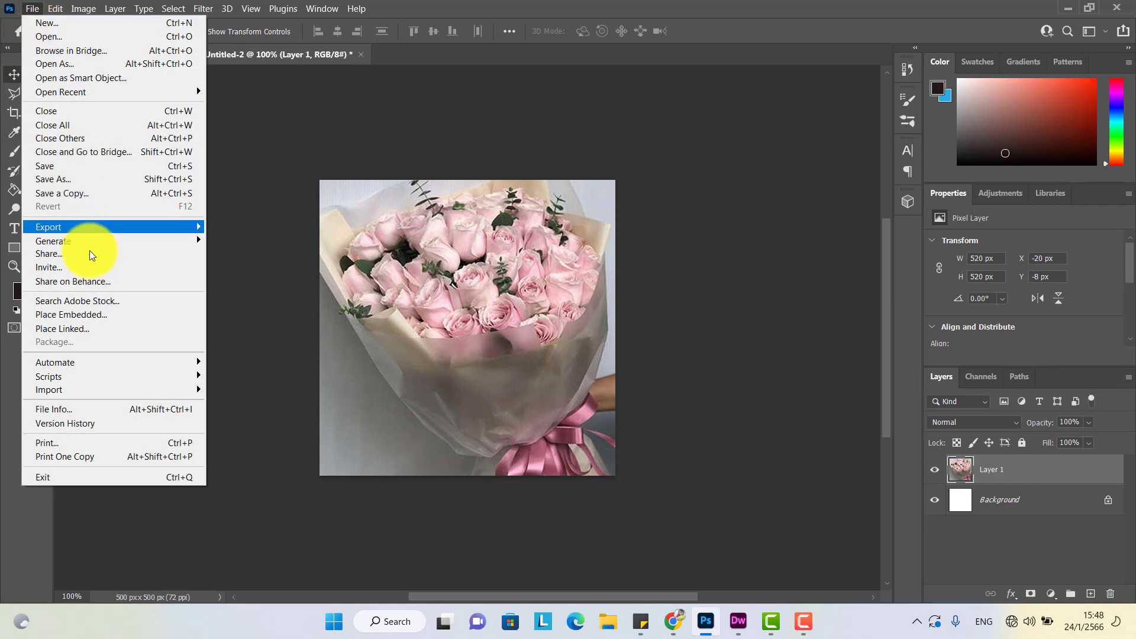
mouse_move(80, 226)
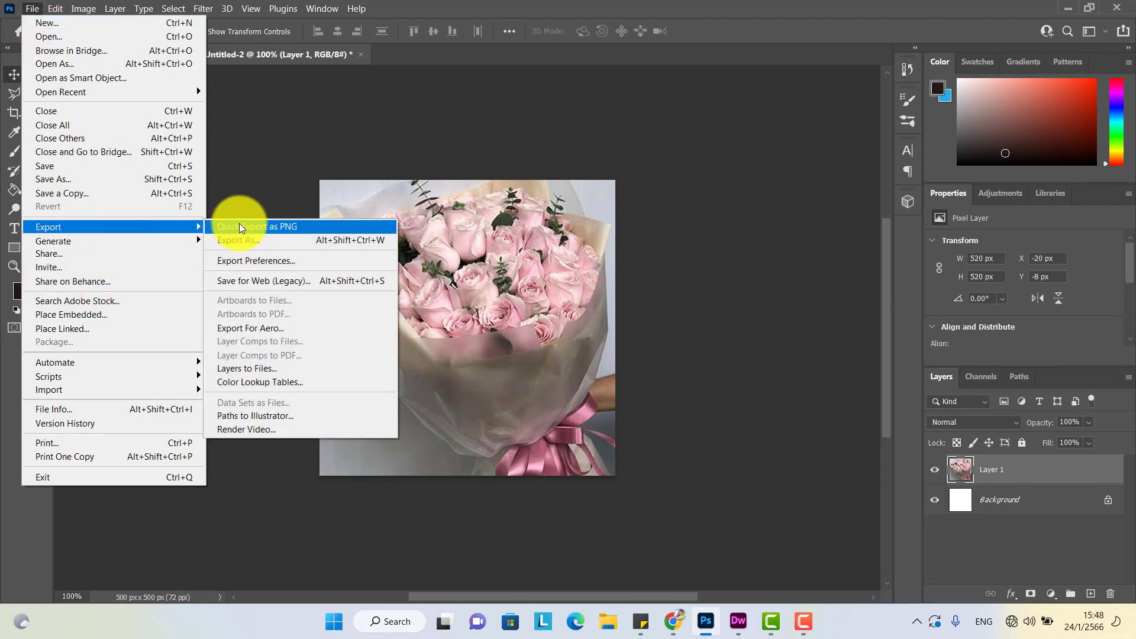
click(239, 225)
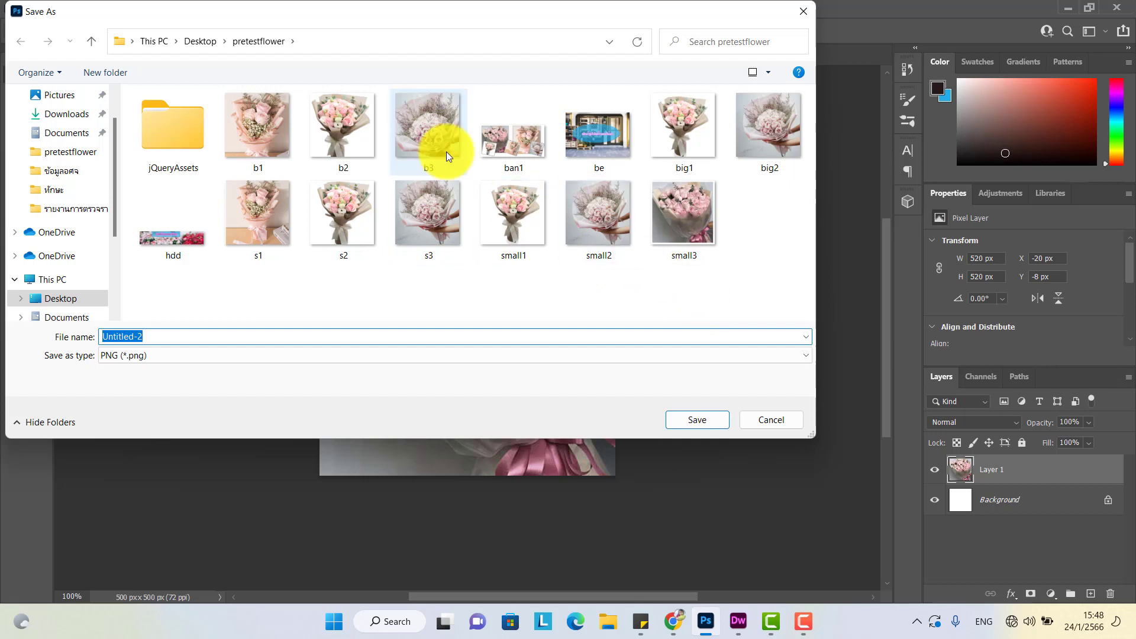
click(777, 145)
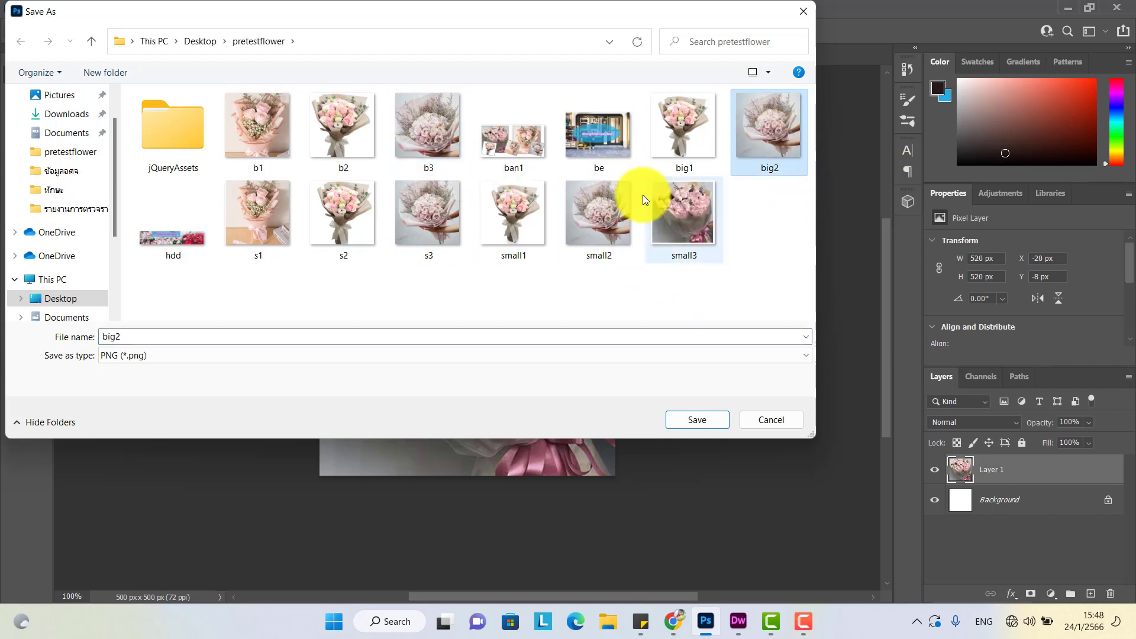
click(152, 329)
click(148, 336)
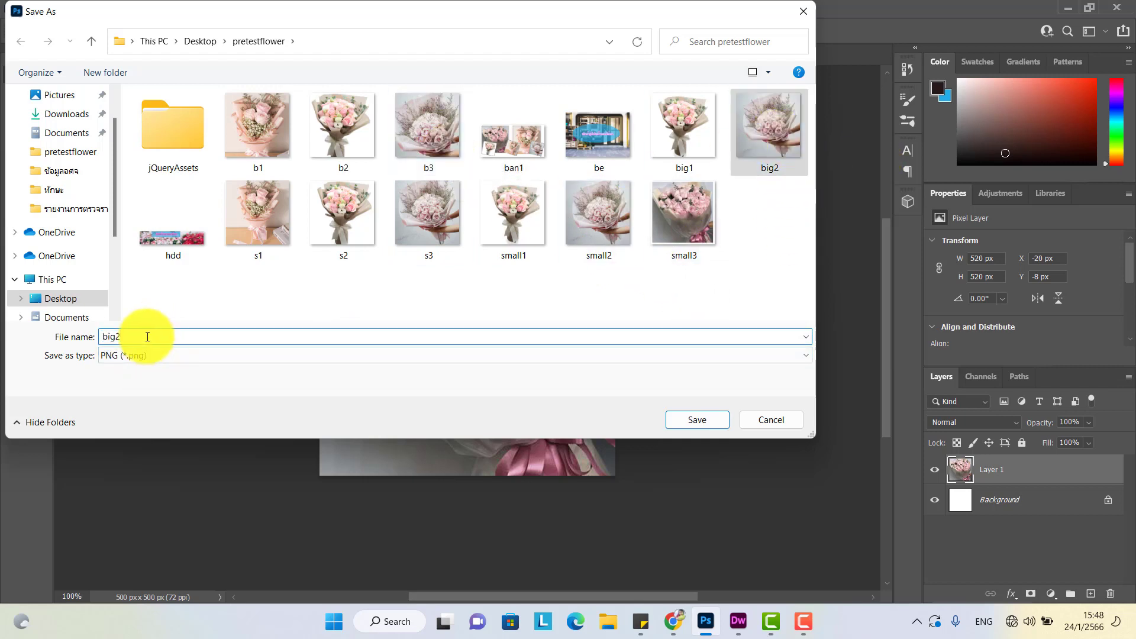
key(BackSpace)
text(3)
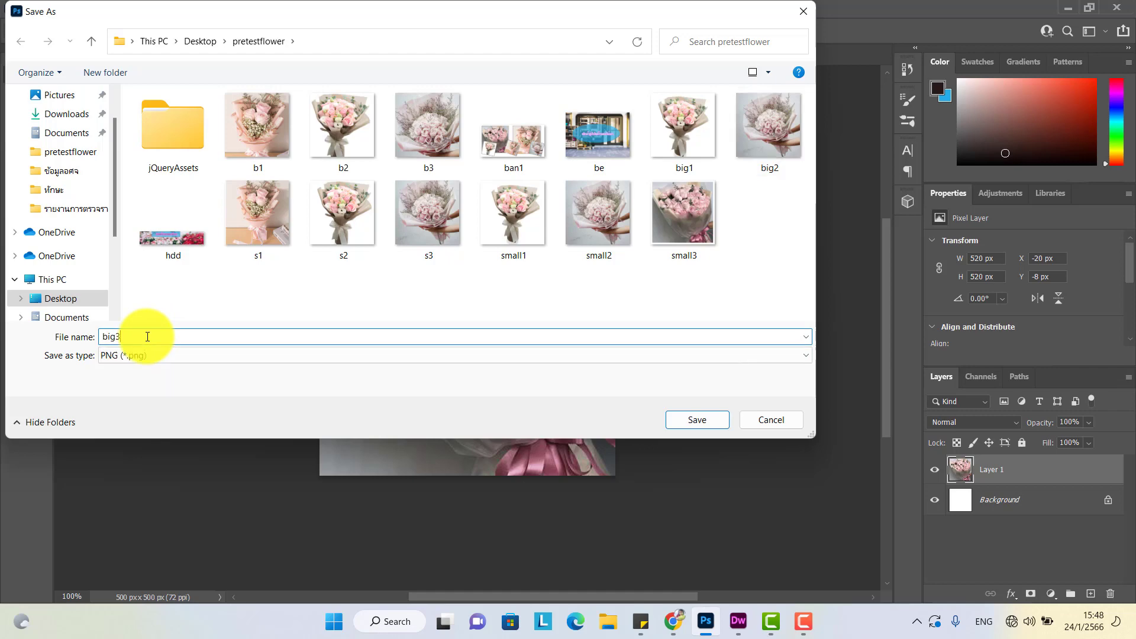
click(681, 420)
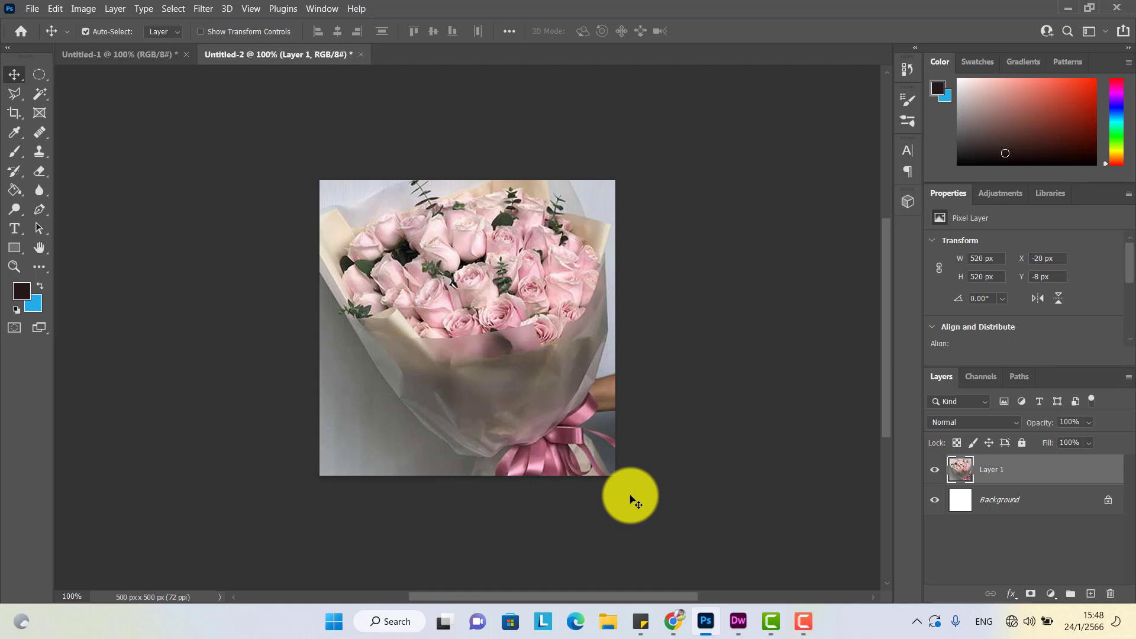
- Switch to Dreamweaver and insert the small1 image into the first cell of the table's lower row in page2.html
click(739, 622)
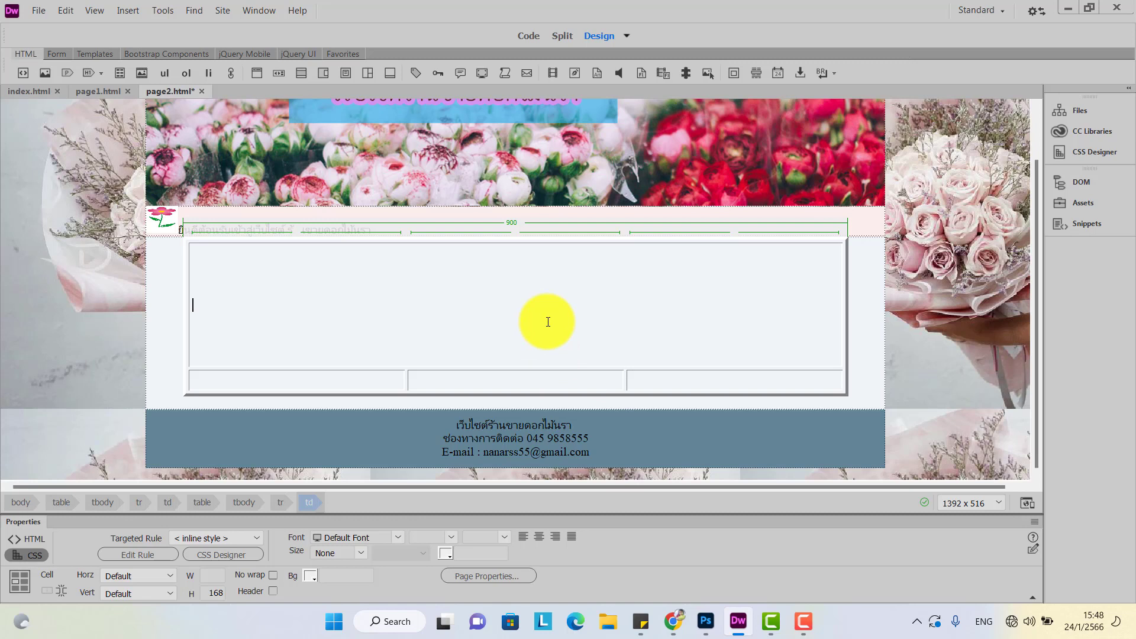
click(334, 375)
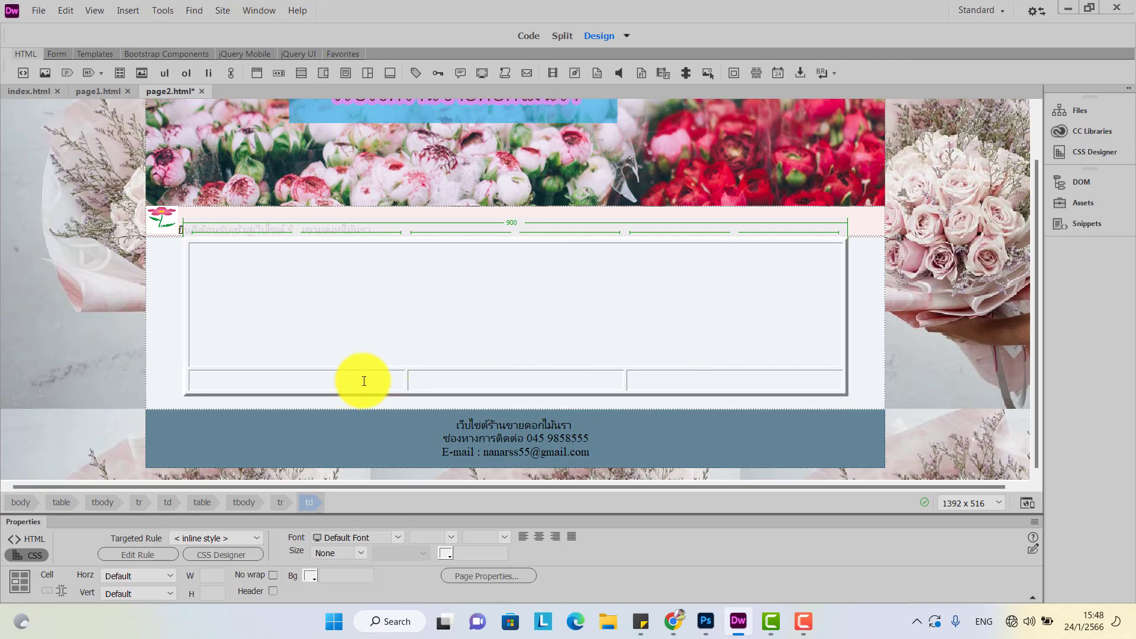
click(464, 379)
click(46, 73)
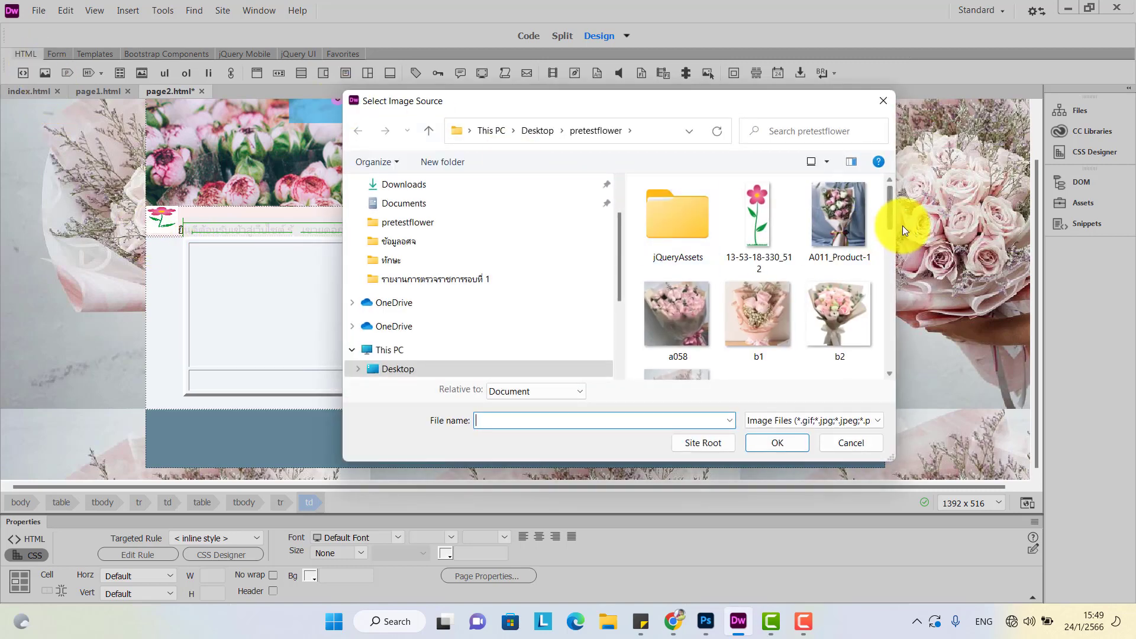
drag(888, 216, 889, 348)
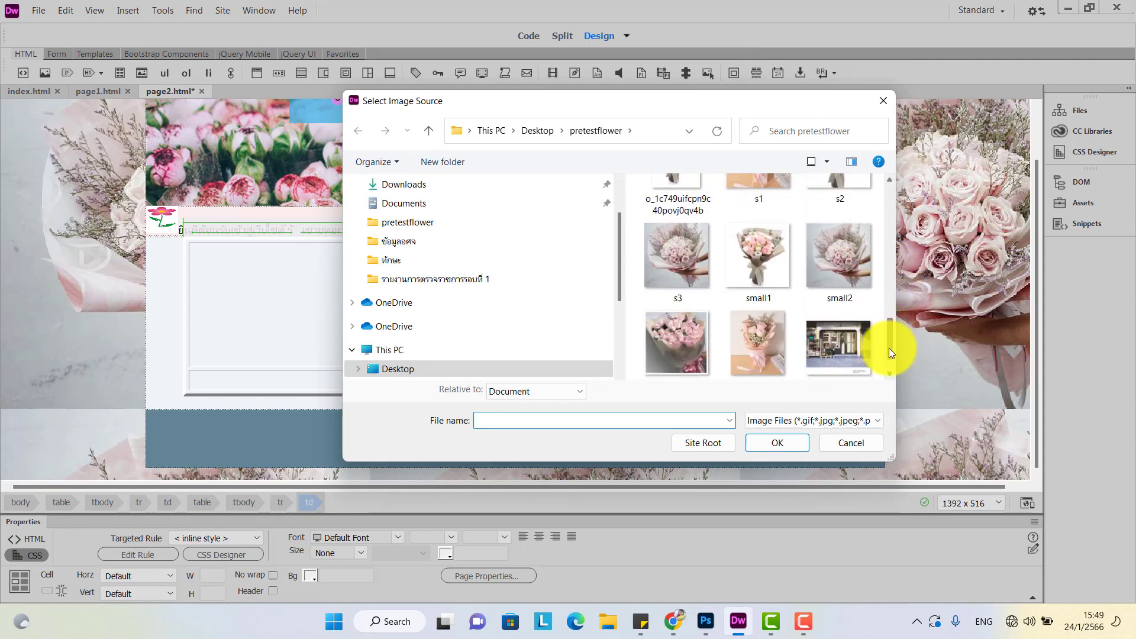
click(763, 278)
click(769, 442)
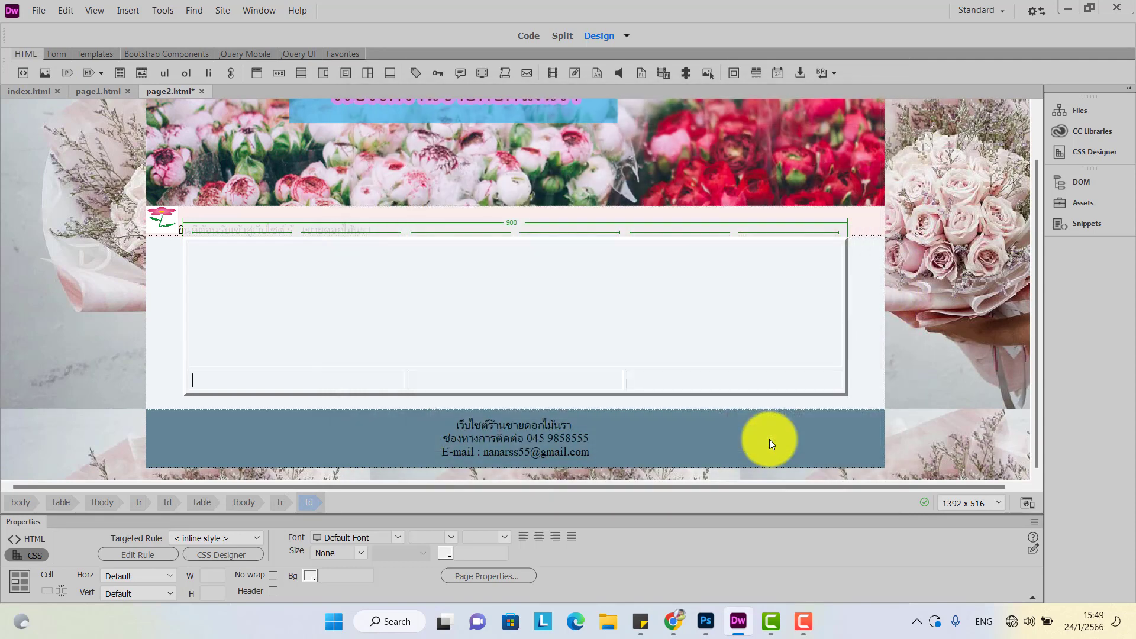
- Insert the small2 image from the pretestflower folder into the middle cell of the table's lower row
click(787, 393)
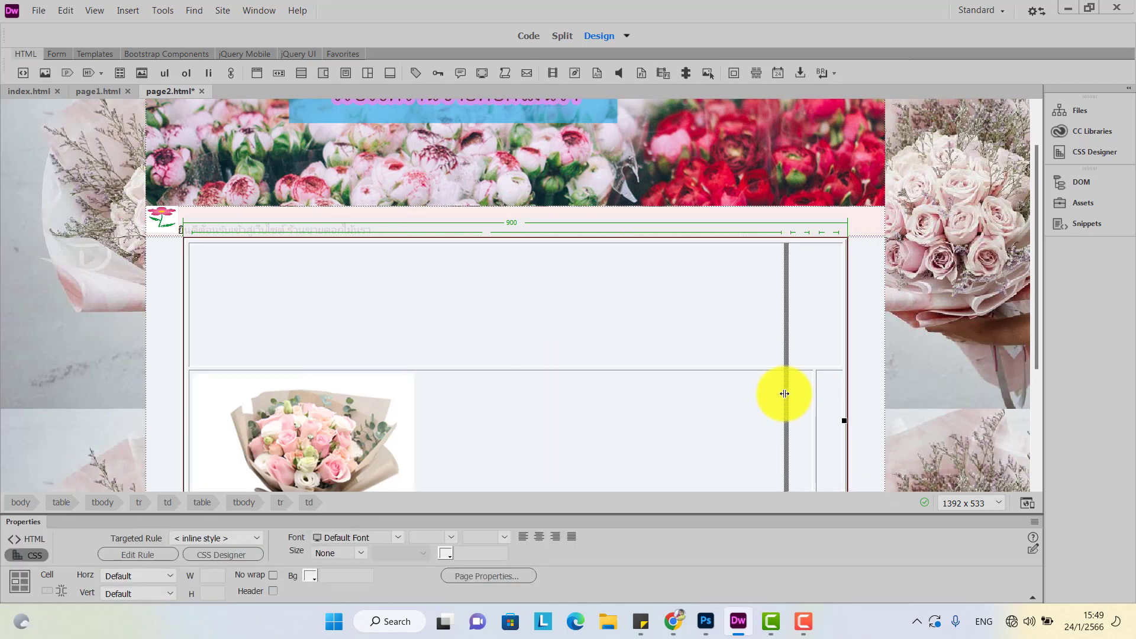
drag(786, 393, 395, 372)
click(469, 406)
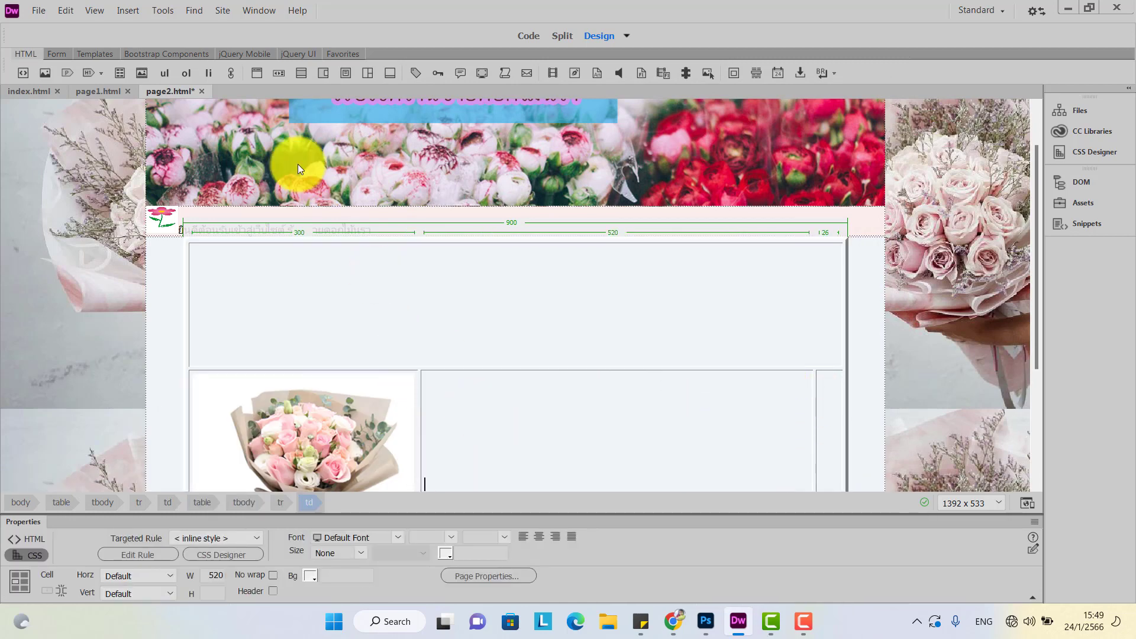
click(45, 72)
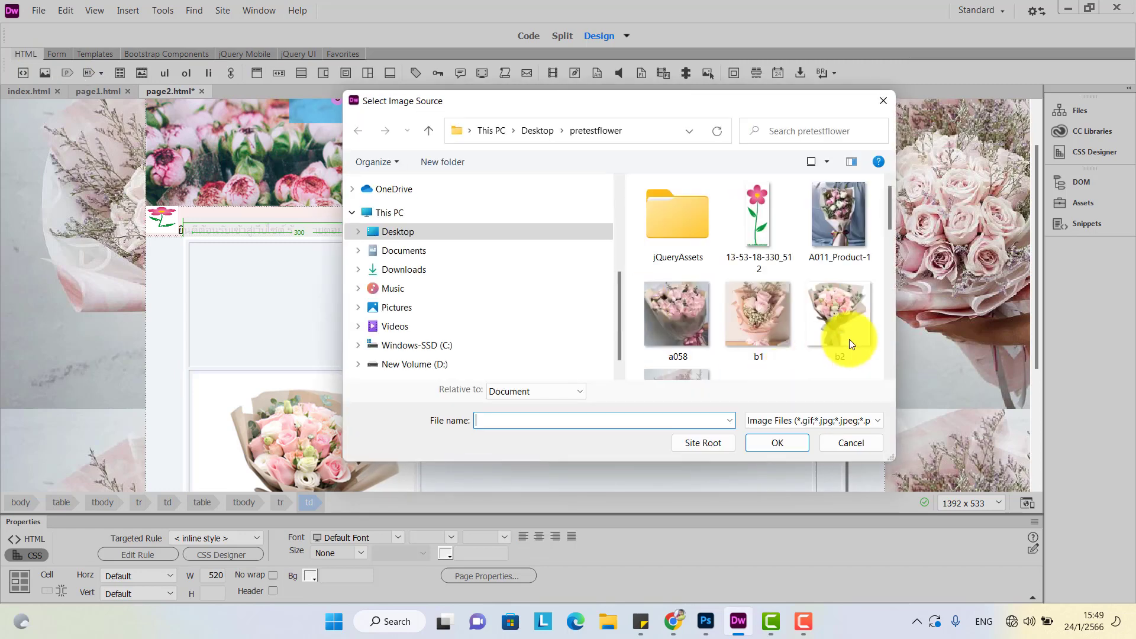
drag(889, 261, 888, 229)
drag(899, 358, 1010, 360)
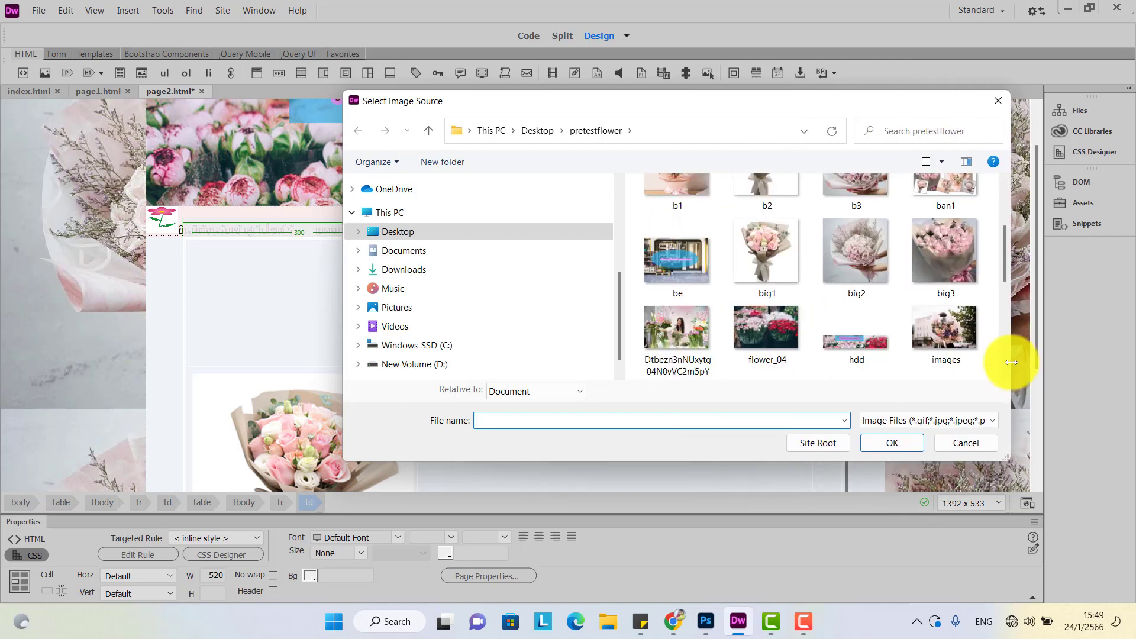
drag(1006, 275, 1017, 358)
click(961, 226)
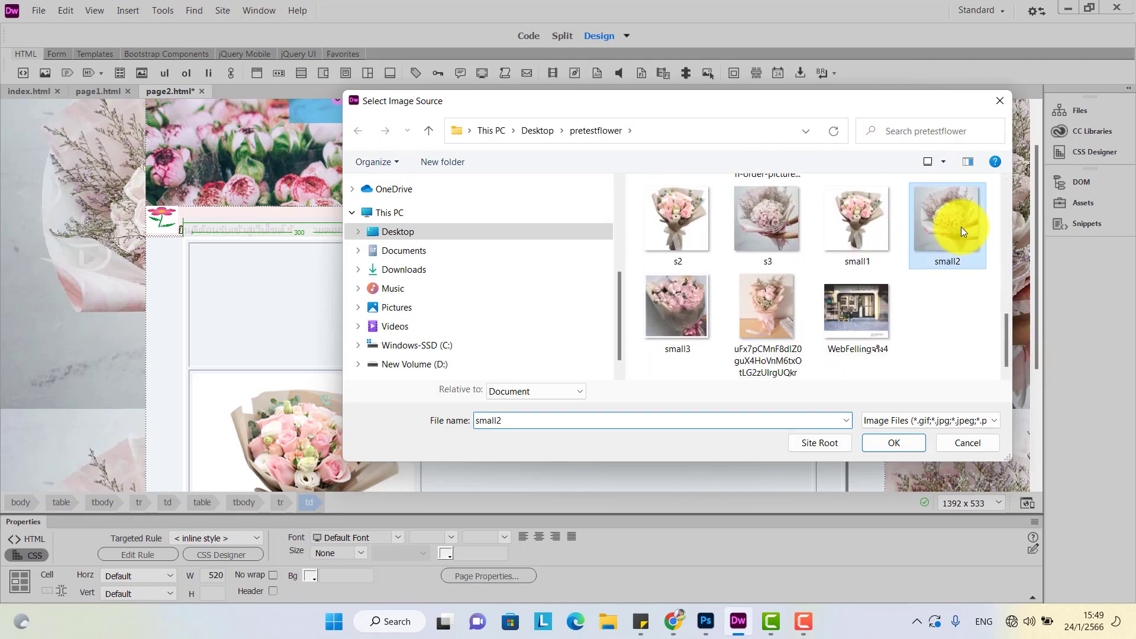
click(881, 442)
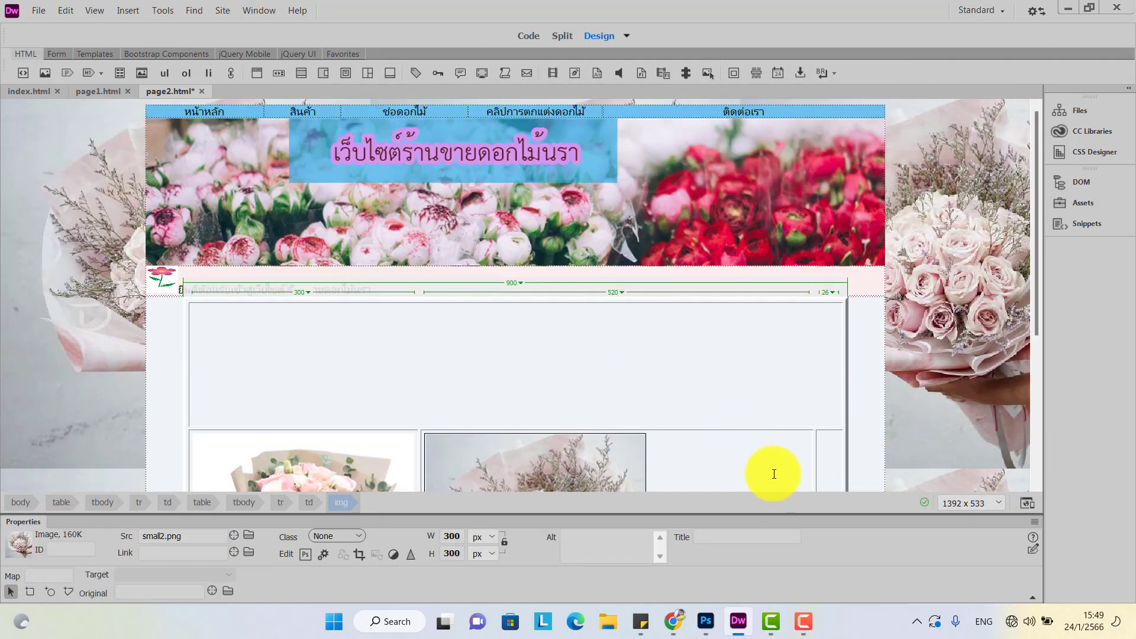
- Insert the small3 image from the pretestflower folder into the third cell of the table's lower row
click(782, 471)
click(813, 460)
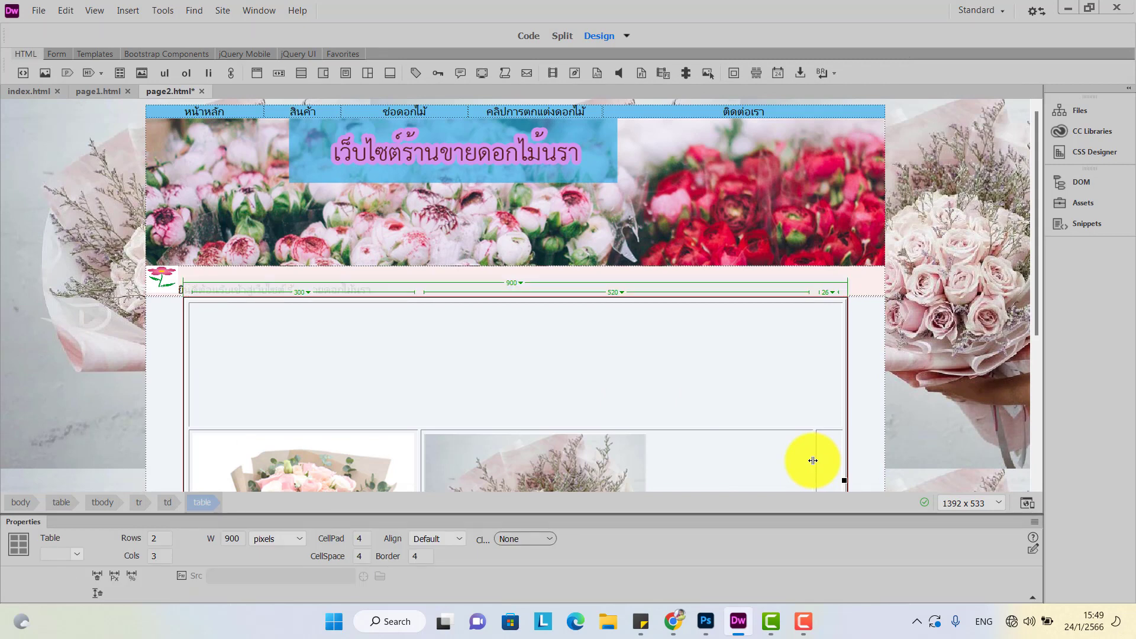
click(816, 460)
scroll(827, 461, down, 1)
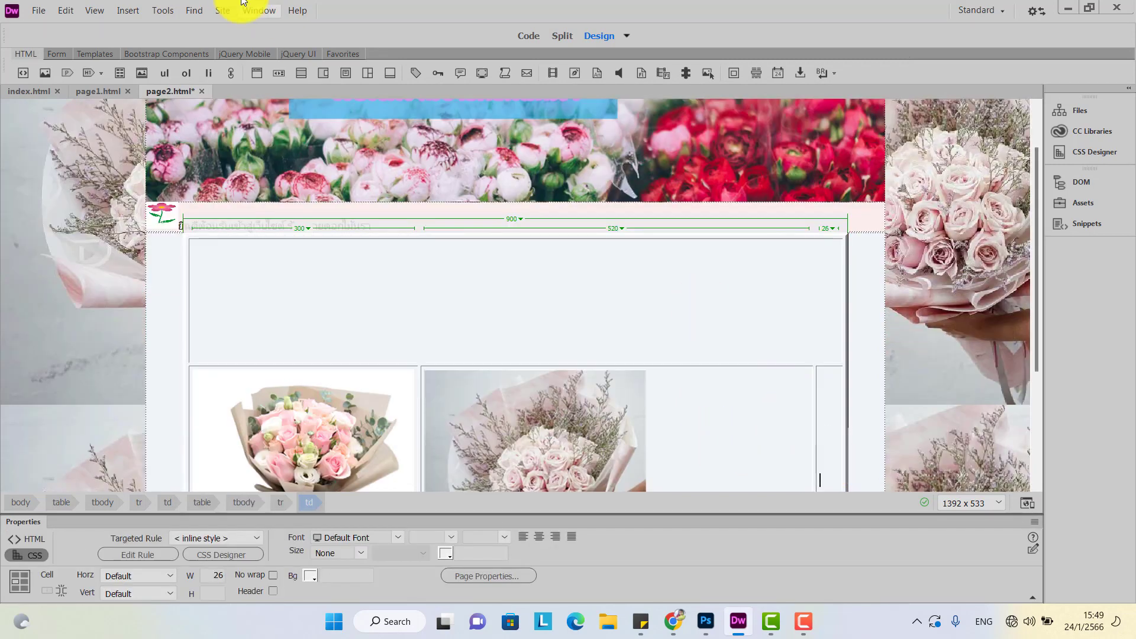
click(40, 77)
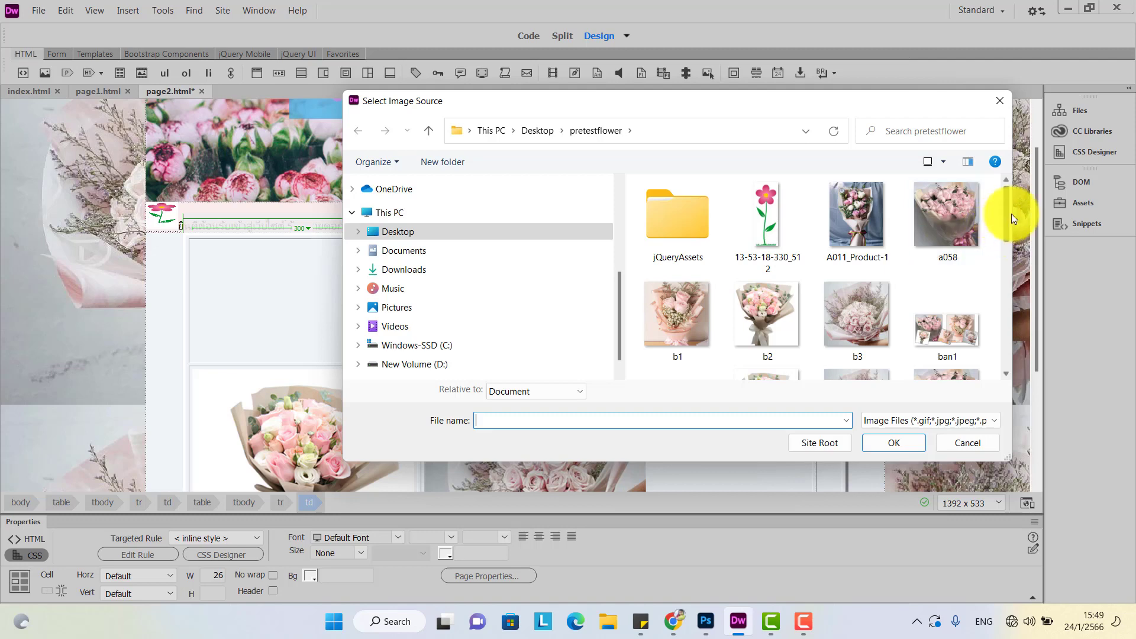
drag(1006, 215, 1002, 342)
click(694, 301)
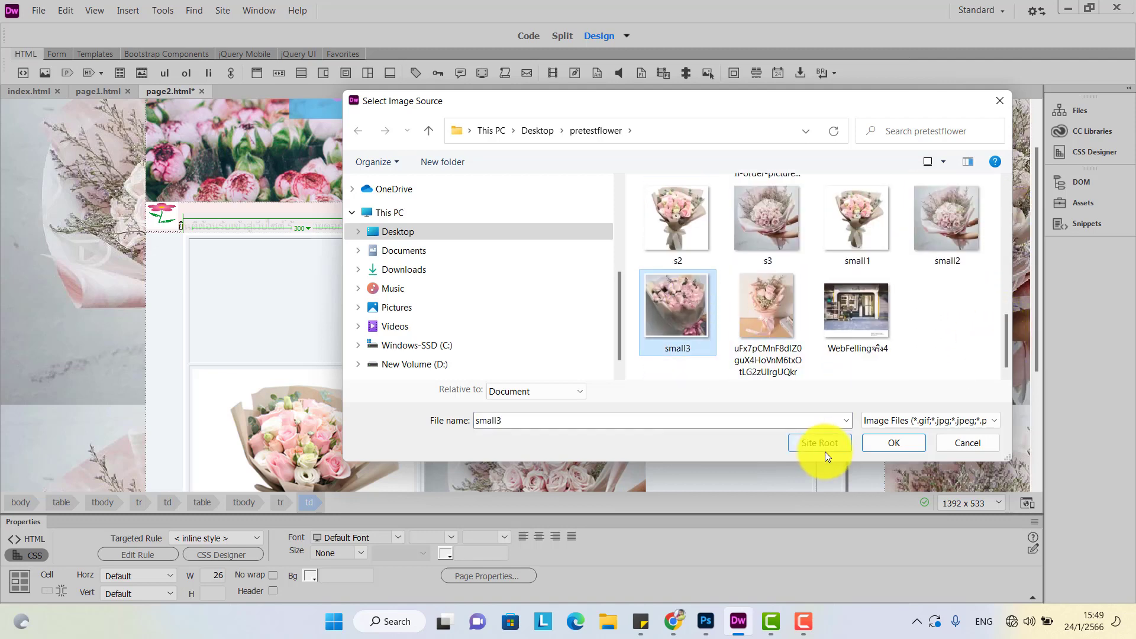
click(878, 444)
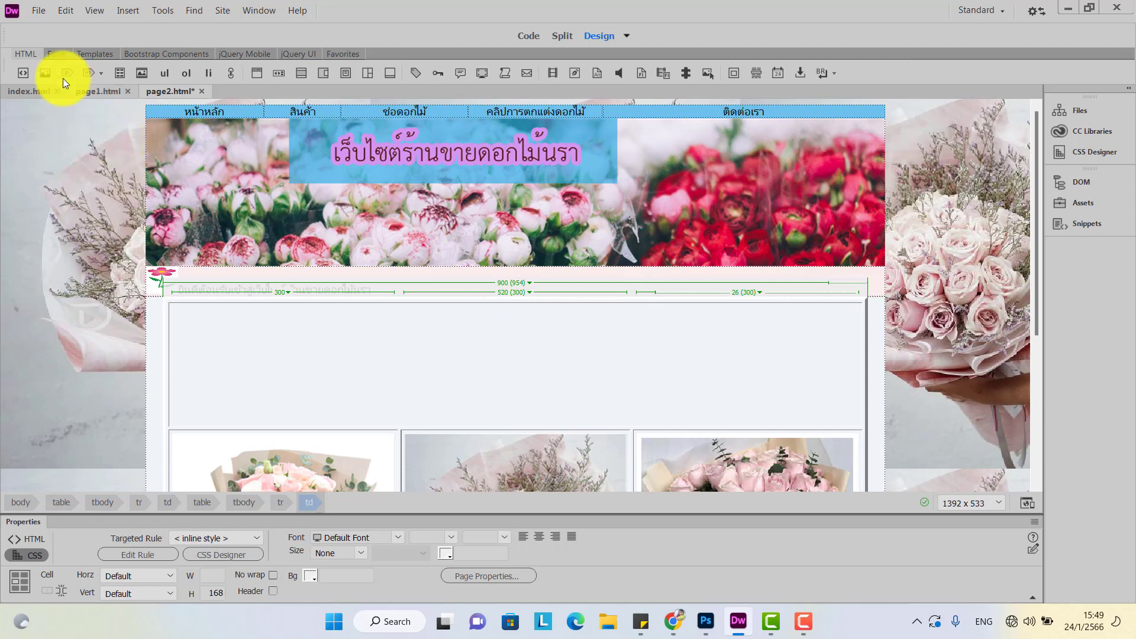
- Insert the big1 image into the merged upper cell of the table and set the cell's horizontal alignment to Center
click(48, 70)
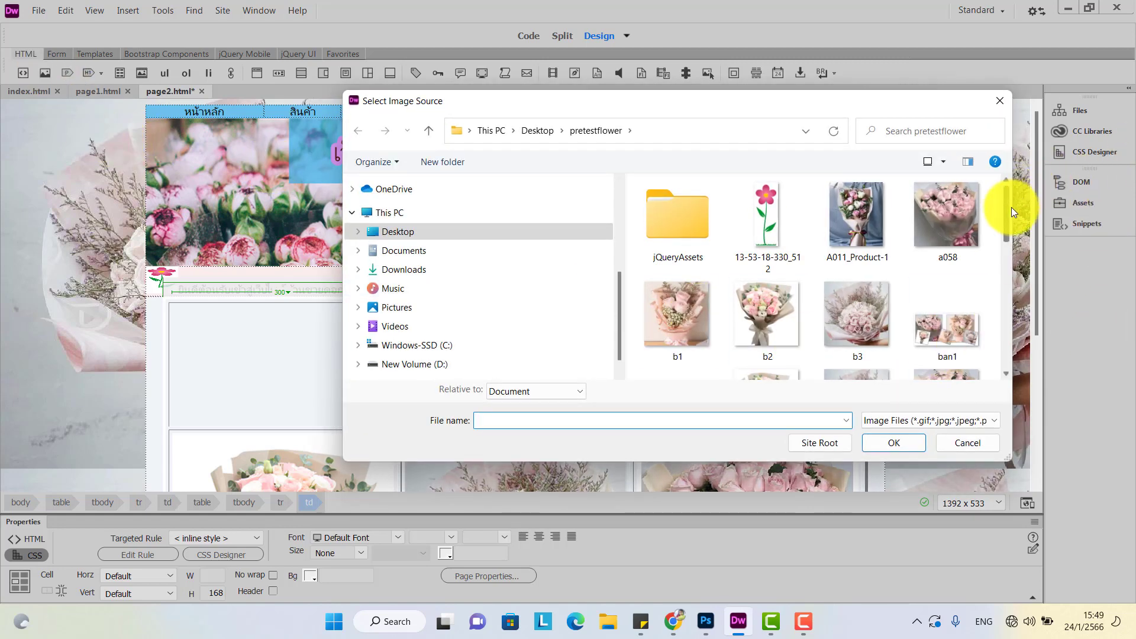
drag(1011, 207, 1012, 247)
click(800, 248)
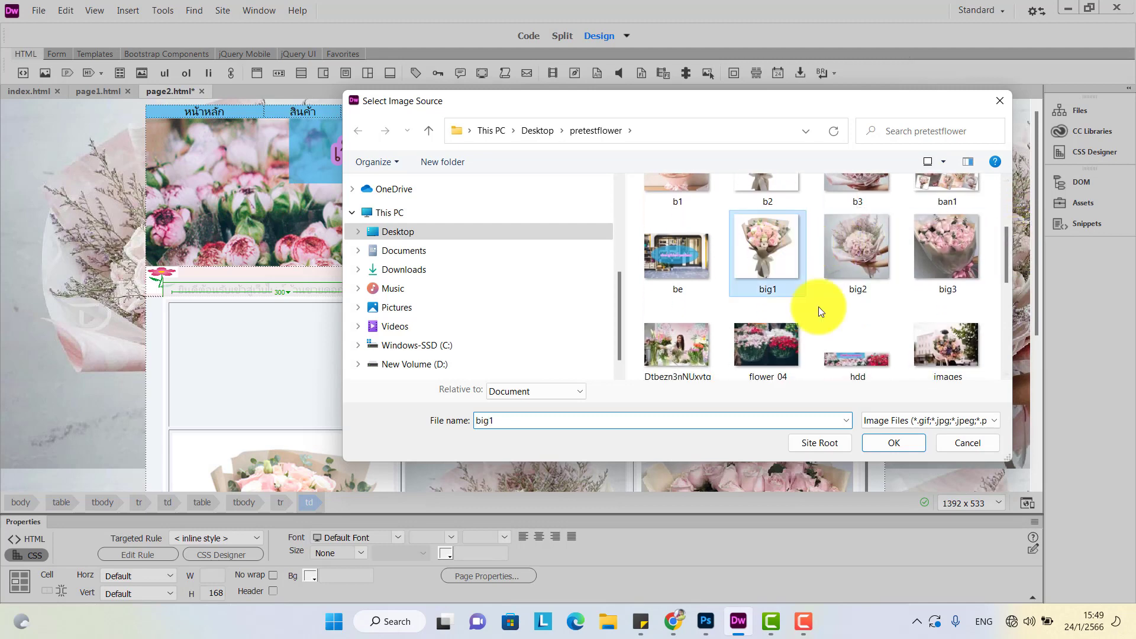
click(881, 449)
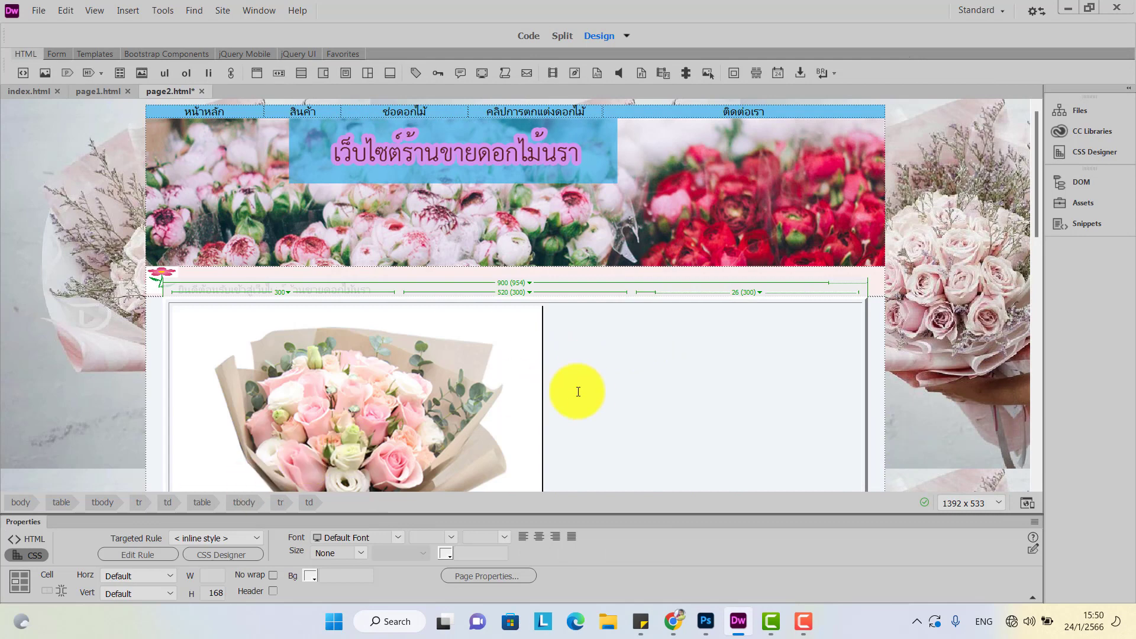
click(169, 576)
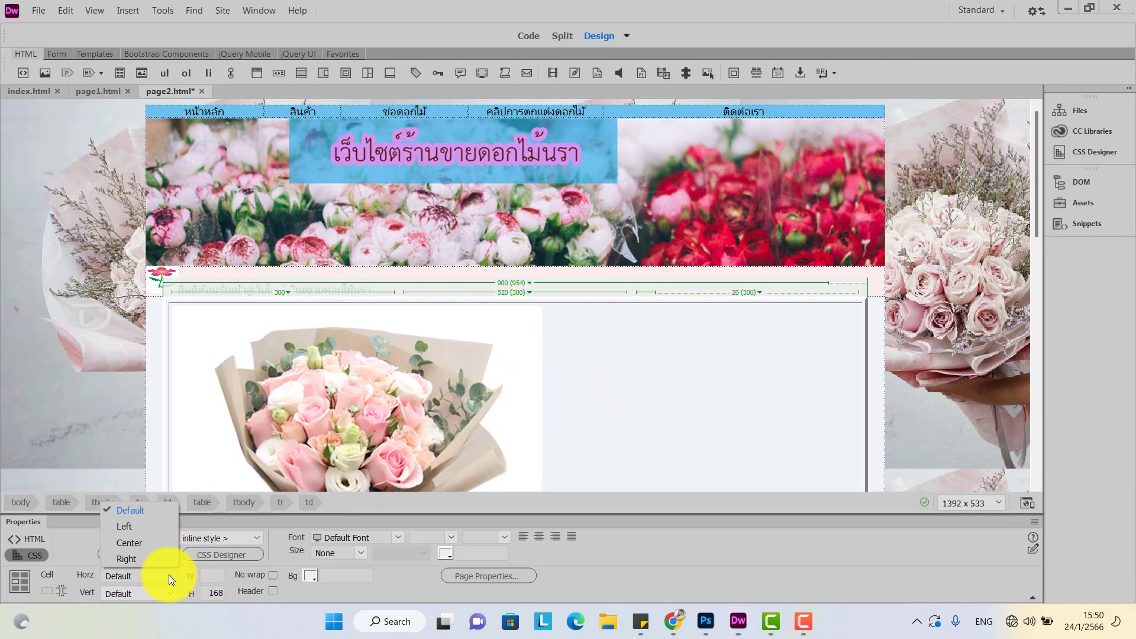
click(150, 544)
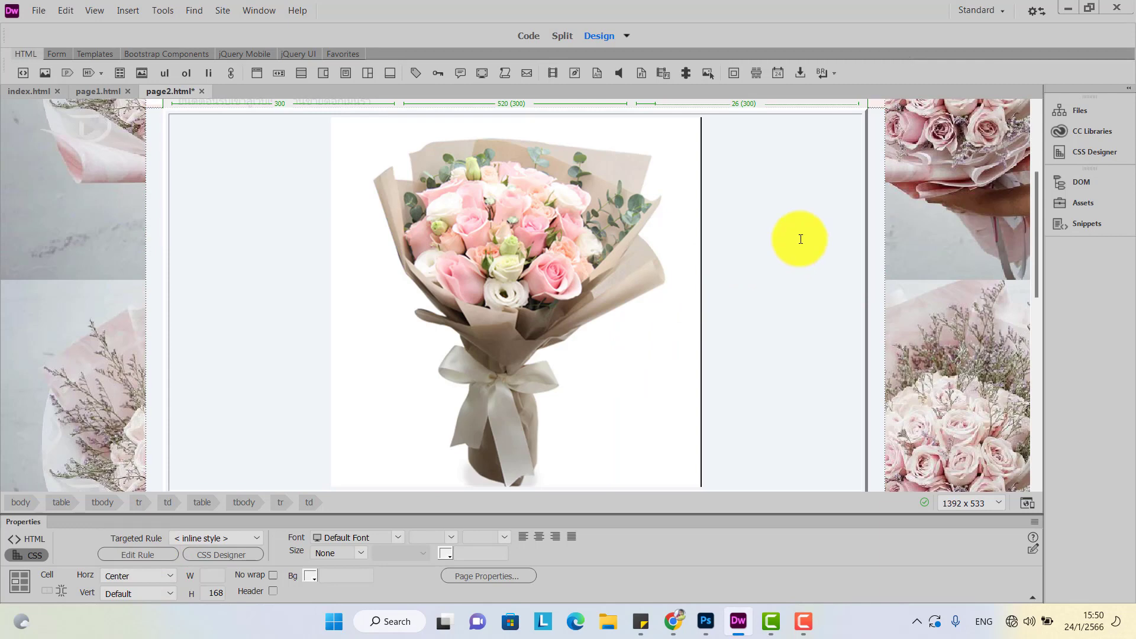
- Assign the ID big to the large big1.png image and the ID small to the small1.png thumbnail
drag(1035, 193, 1045, 256)
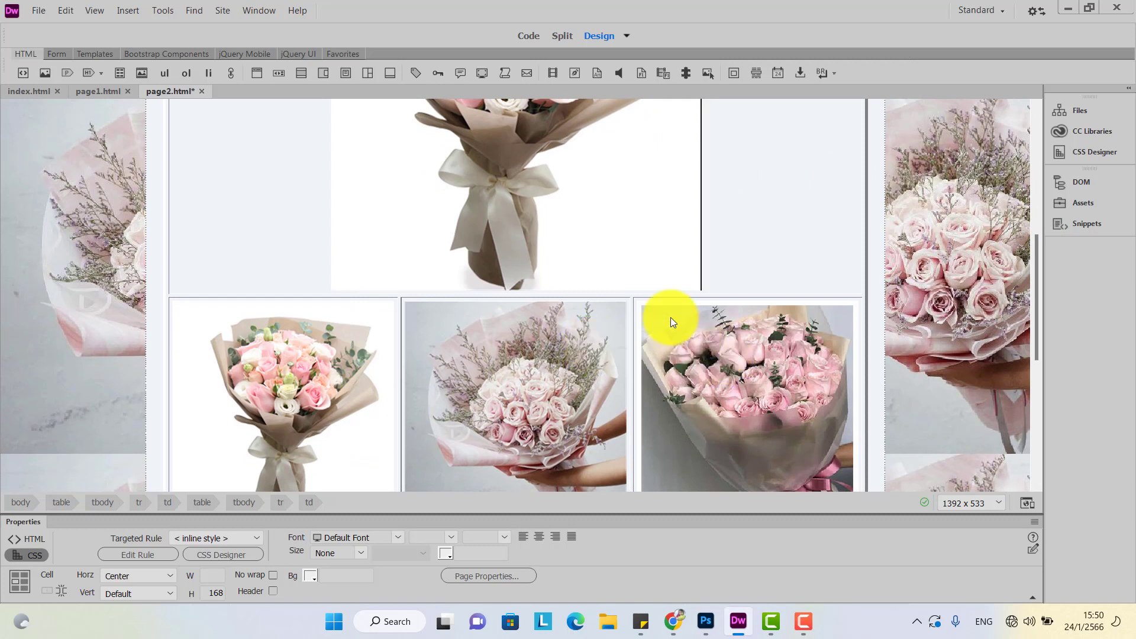
click(524, 212)
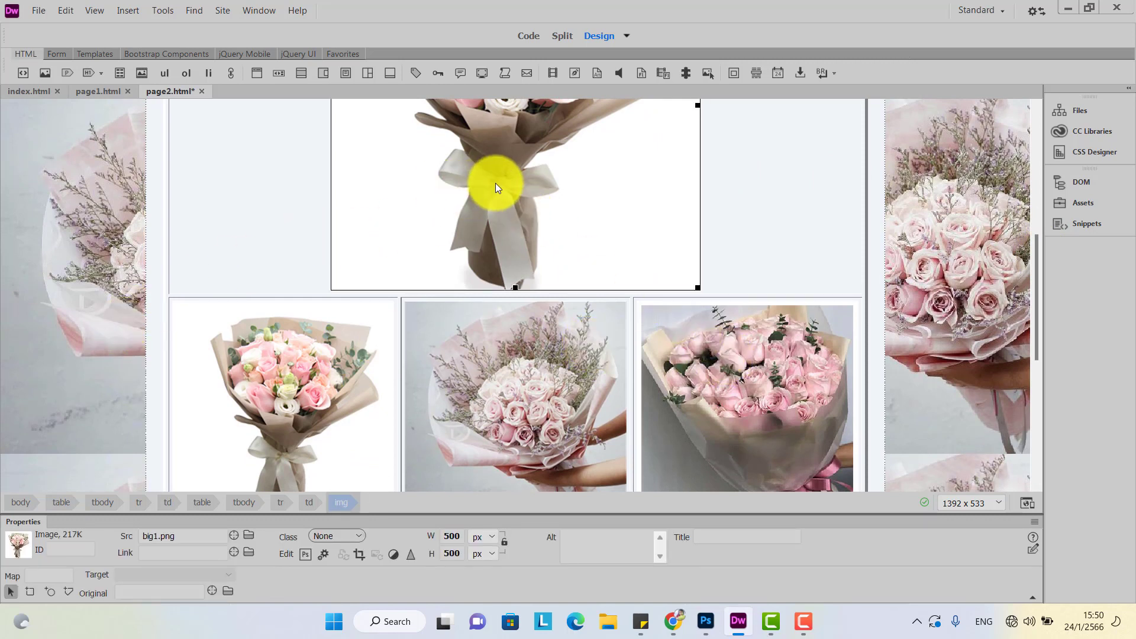
click(73, 550)
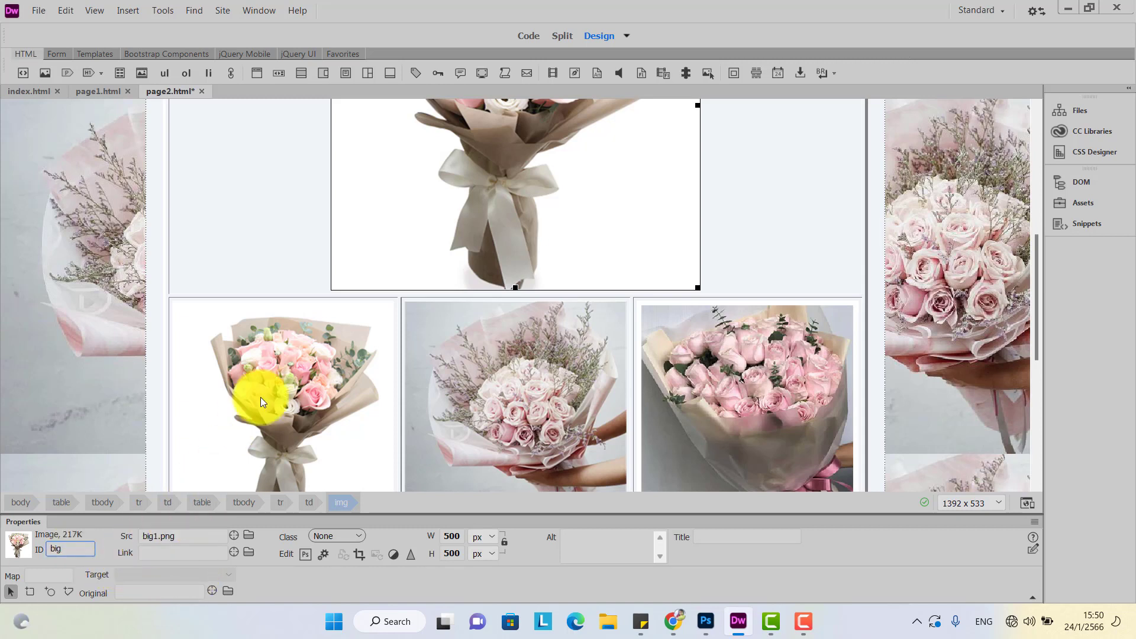
click(273, 383)
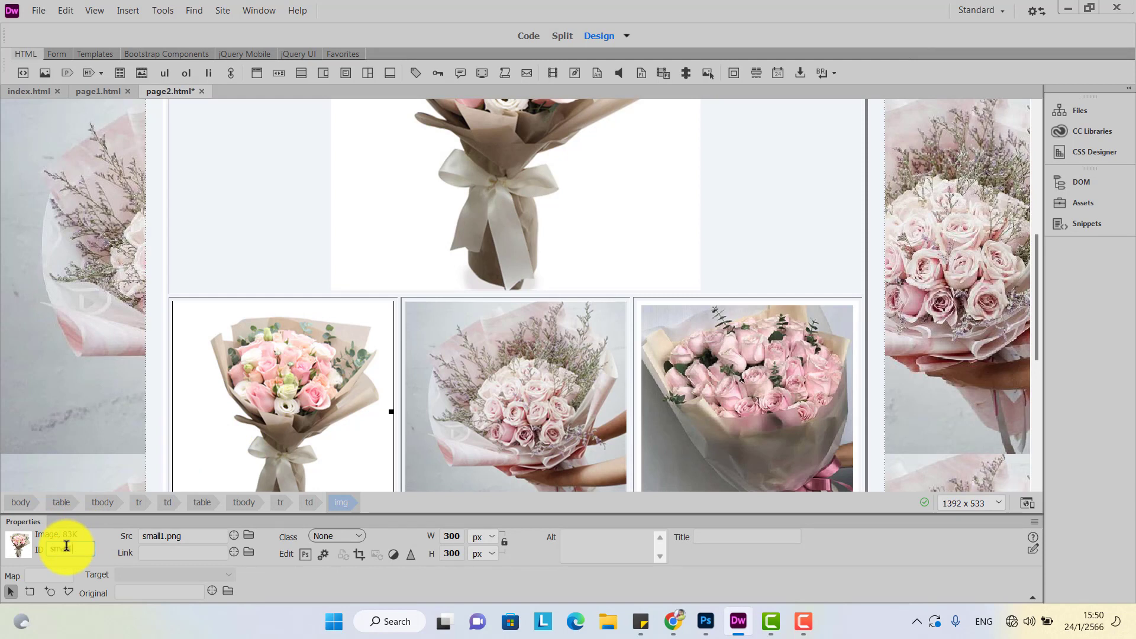
- Select the large bouquet image in the upper cell and review its ID and the thumbnails below it
scroll(474, 420, up, 3)
click(453, 425)
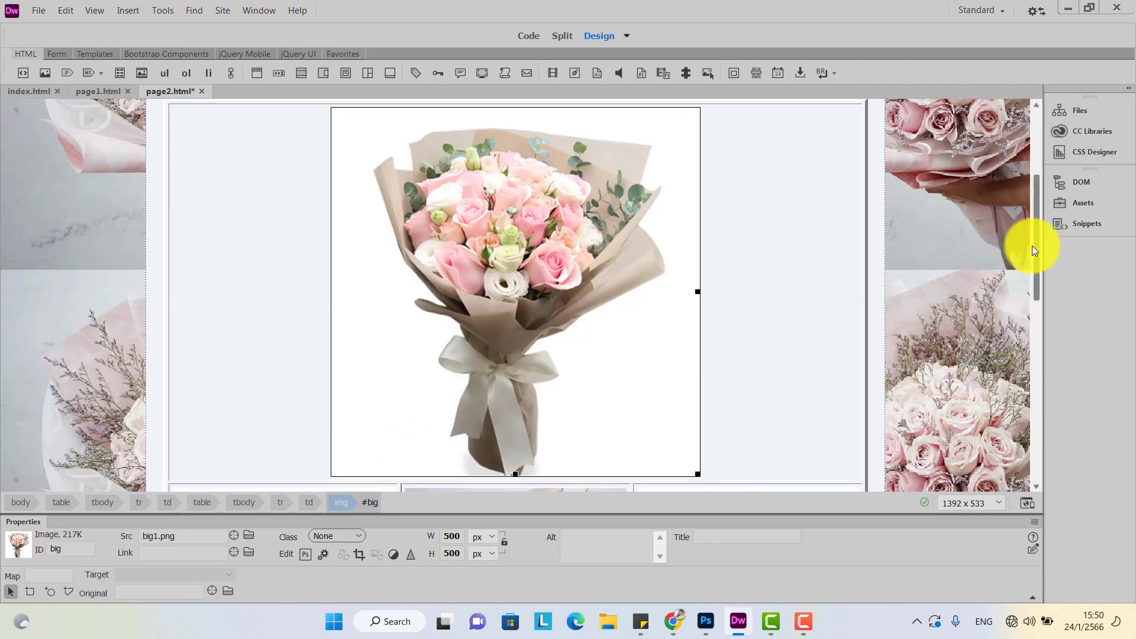
drag(1034, 237, 1034, 282)
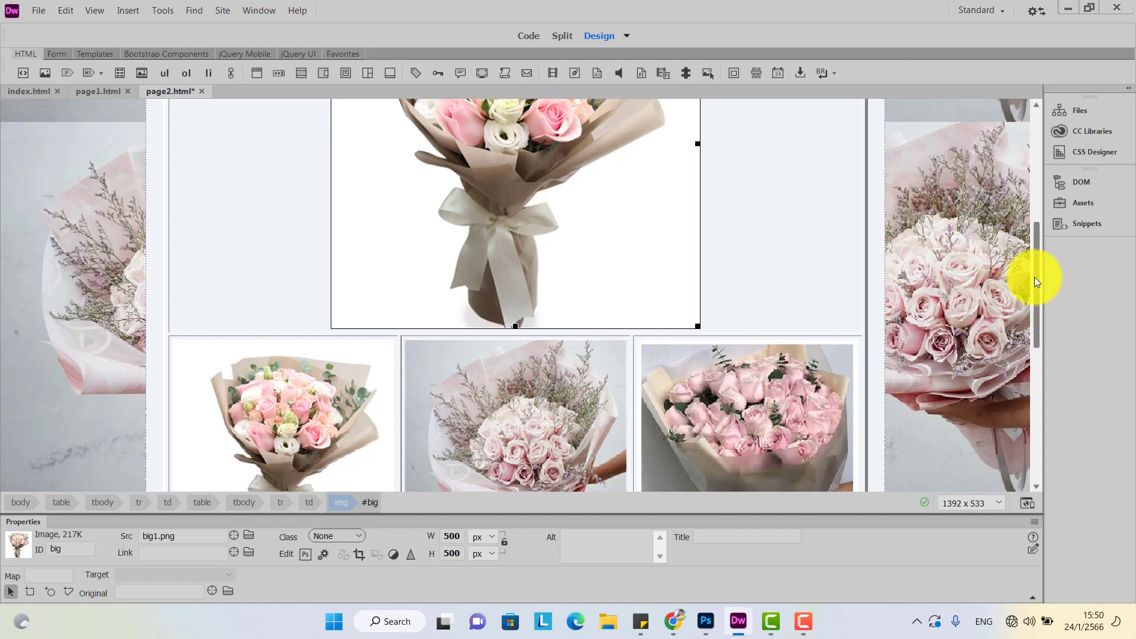
- Assign the ID small2 to the small2.png thumbnail and the ID small3 to the small3.png thumbnail
drag(1034, 279, 1033, 308)
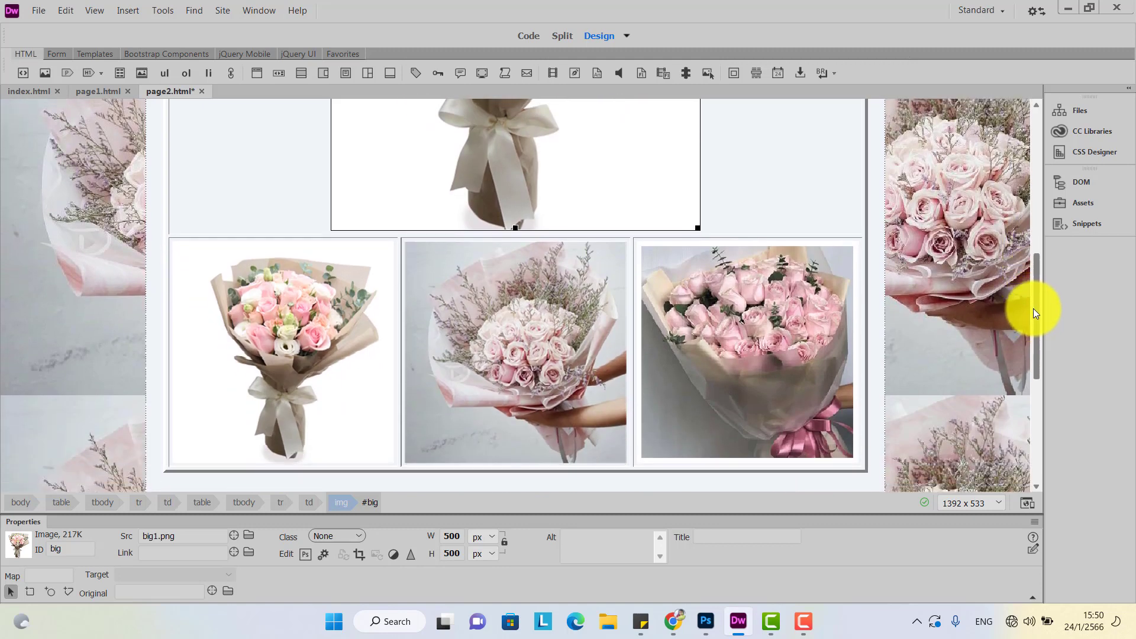
click(355, 317)
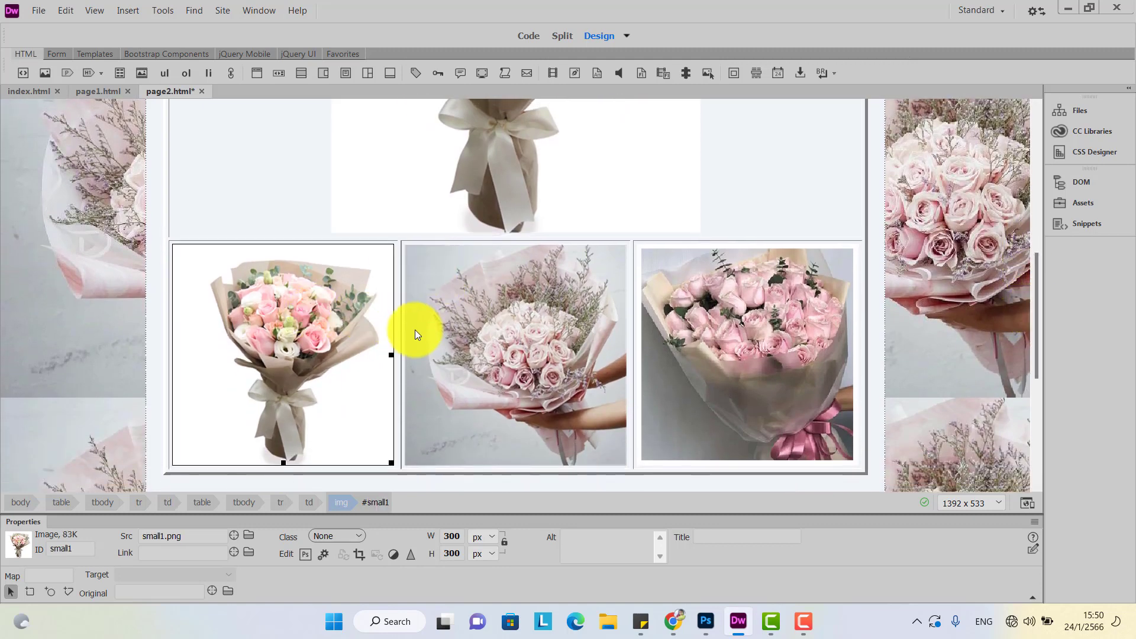
click(473, 329)
click(58, 549)
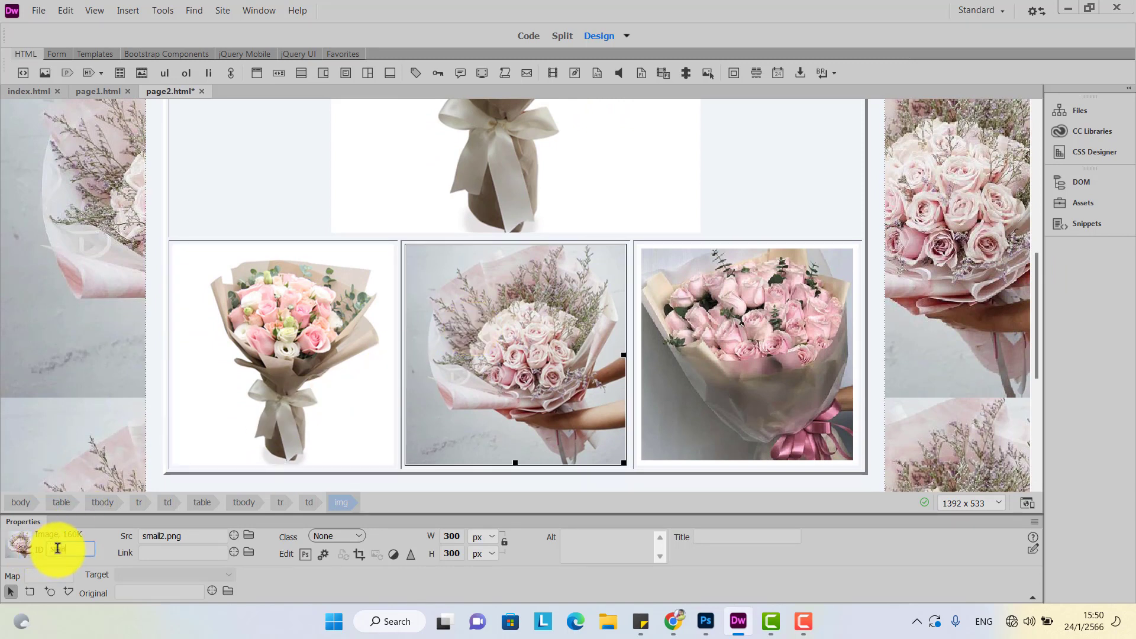
text(small2)
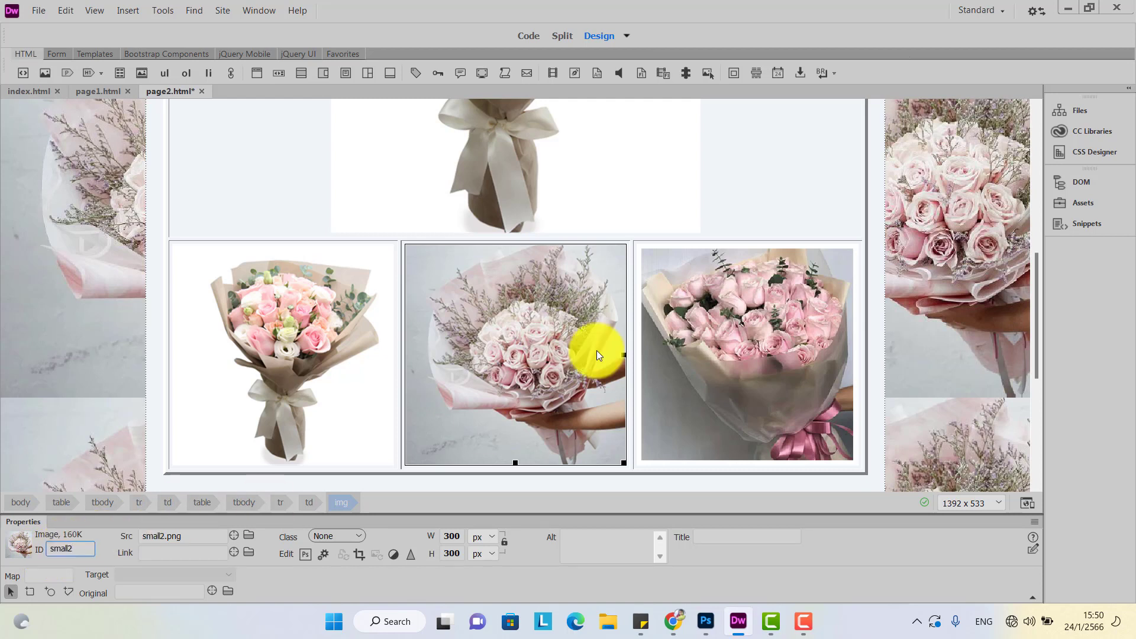
click(658, 346)
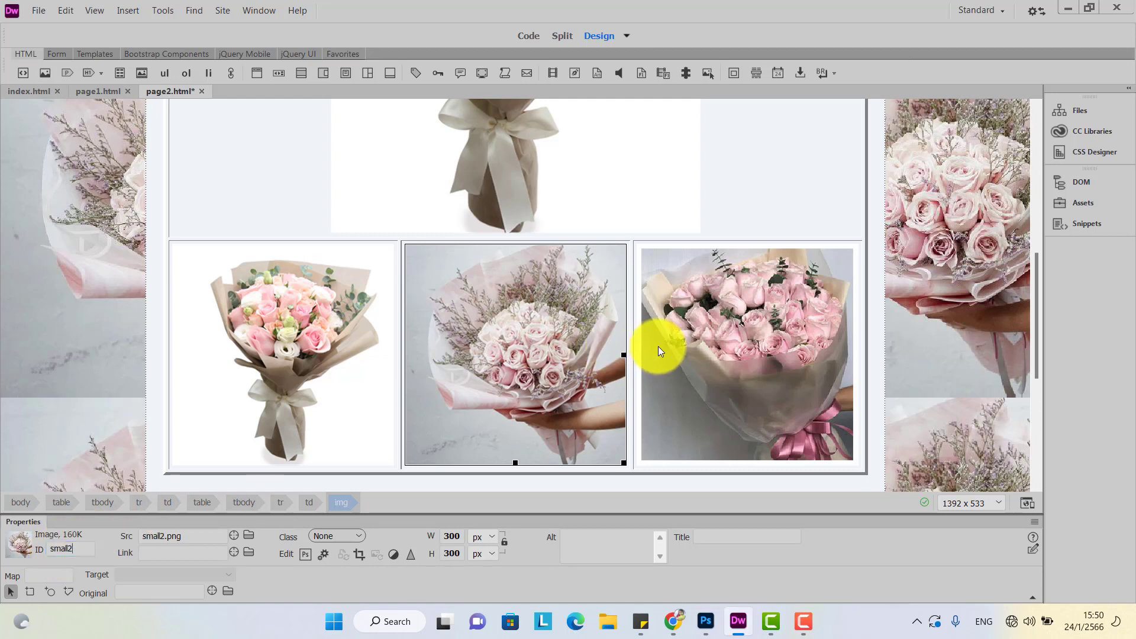
click(67, 549)
text(small3)
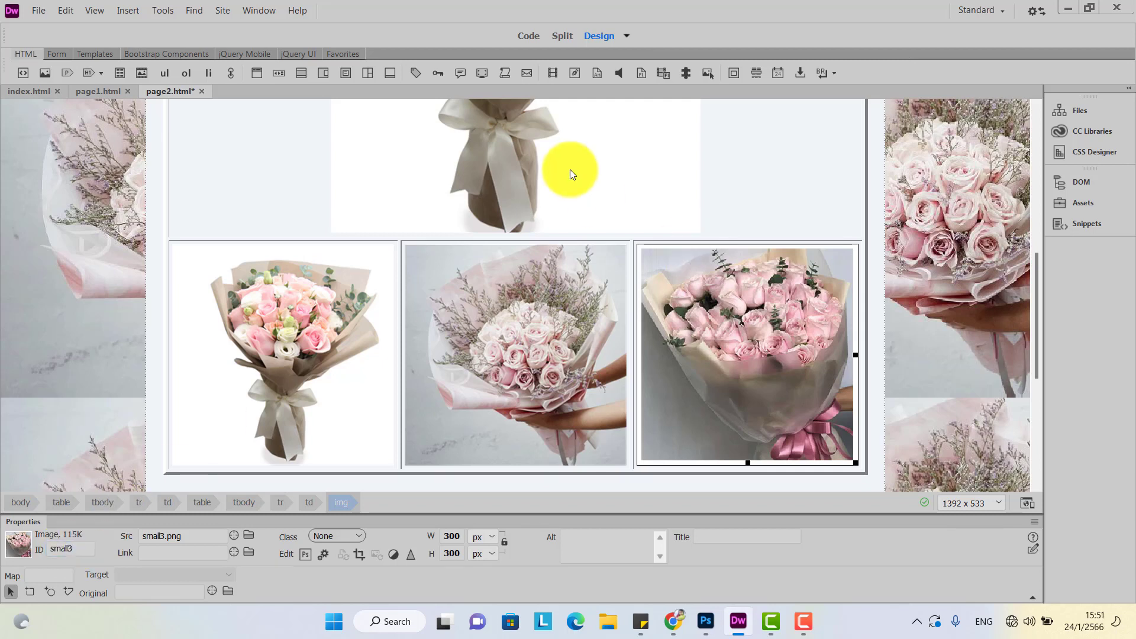
- Review the IDs of the large bouquet image and the thumbnails by selecting them in turn, ending on small1.png
click(570, 169)
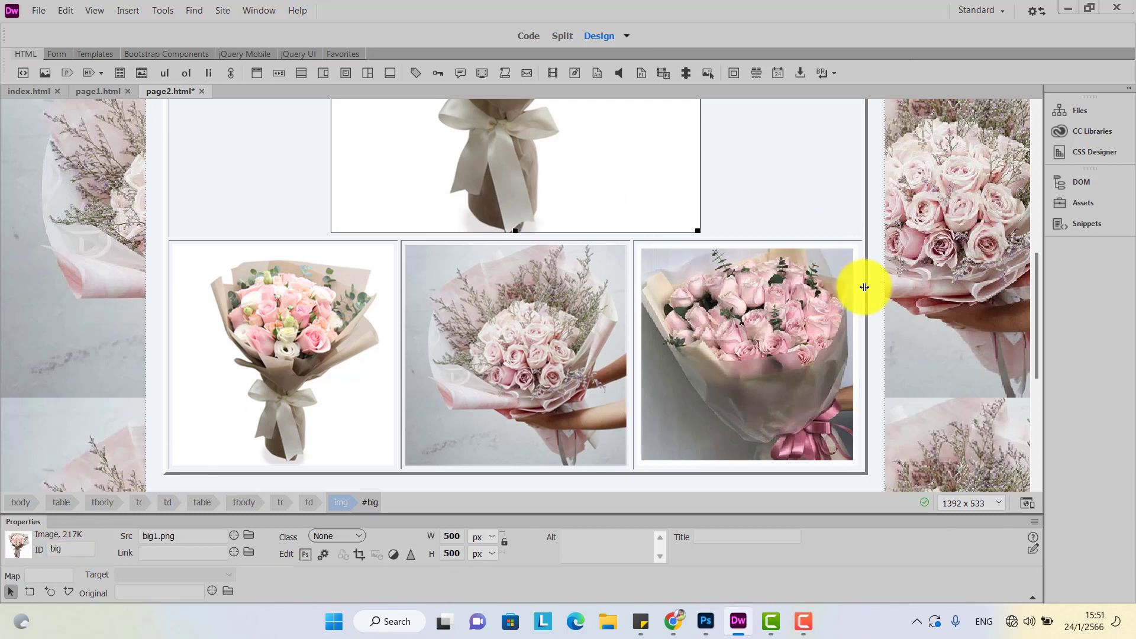
click(781, 355)
click(328, 282)
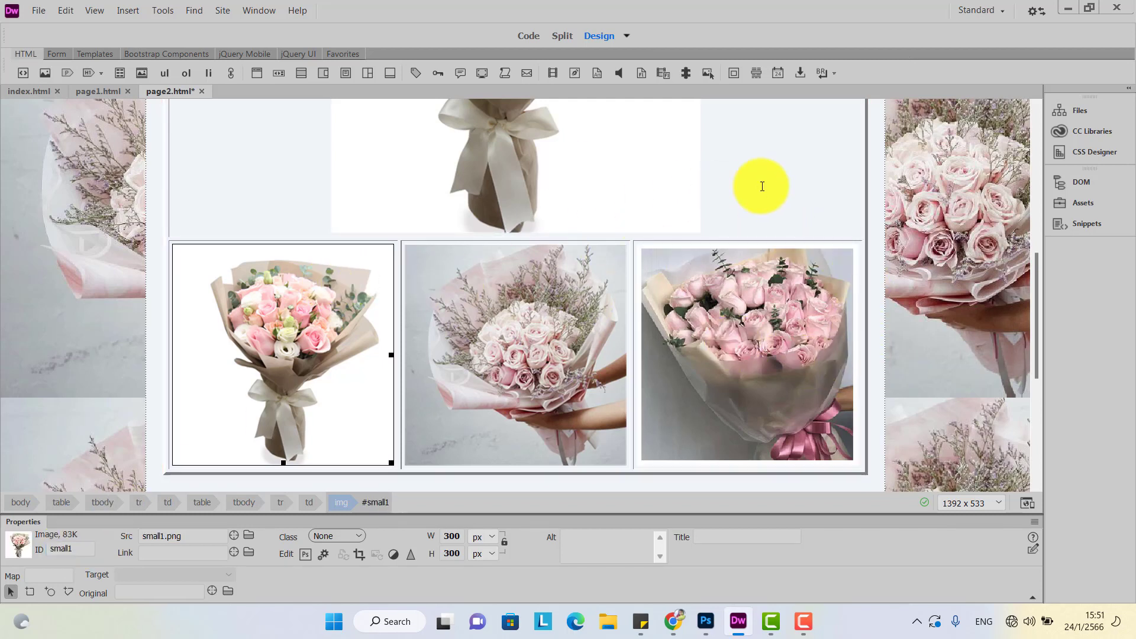
scroll(1034, 289, down, 2)
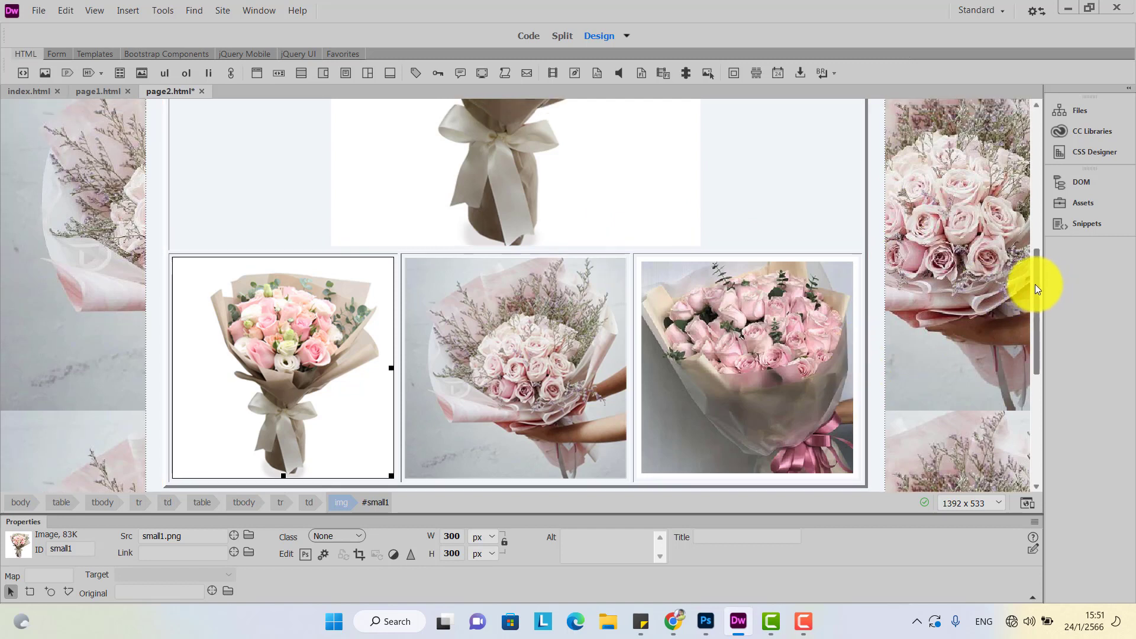
scroll(1031, 297, up, 5)
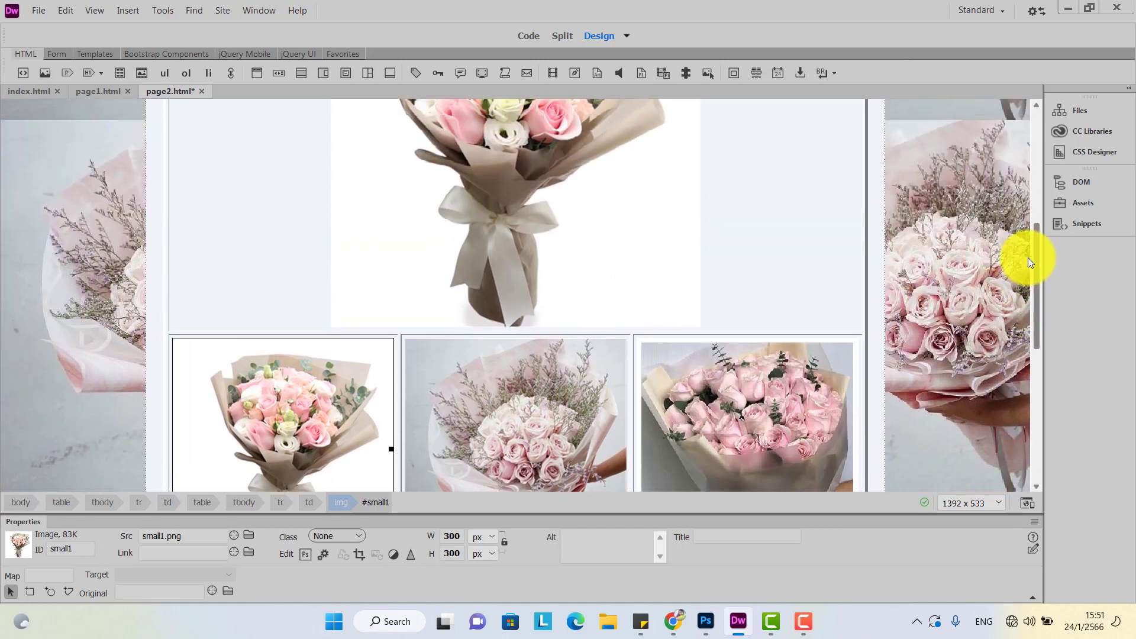
scroll(1025, 272, down, 1)
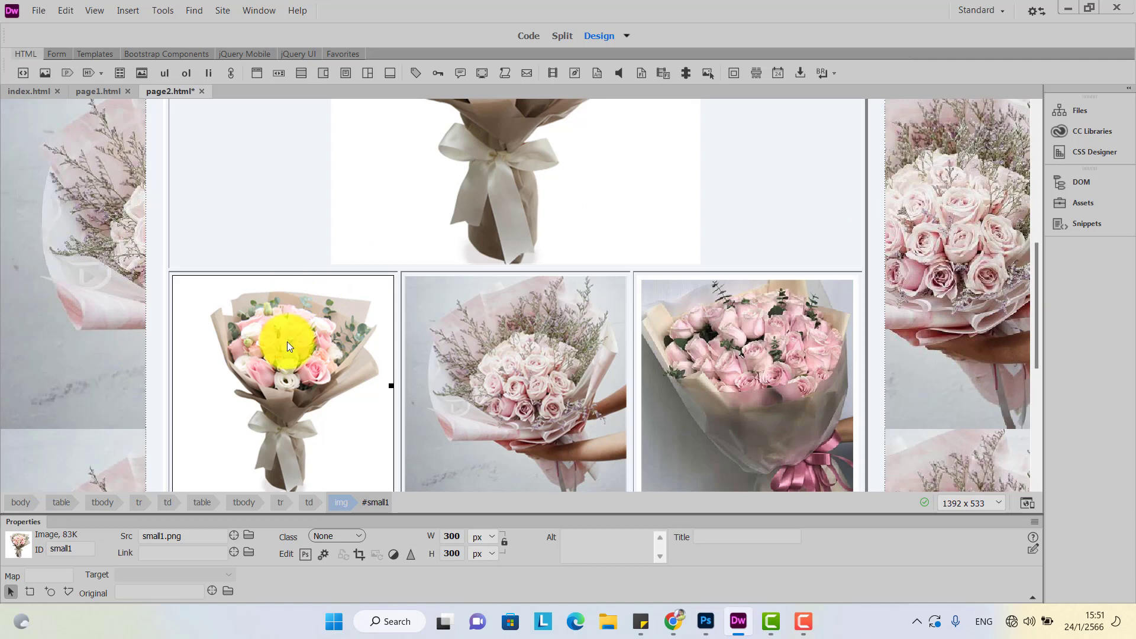
- Open the Behaviors panel for the small1.png thumbnail and move it clear of the gallery images
drag(291, 335, 287, 343)
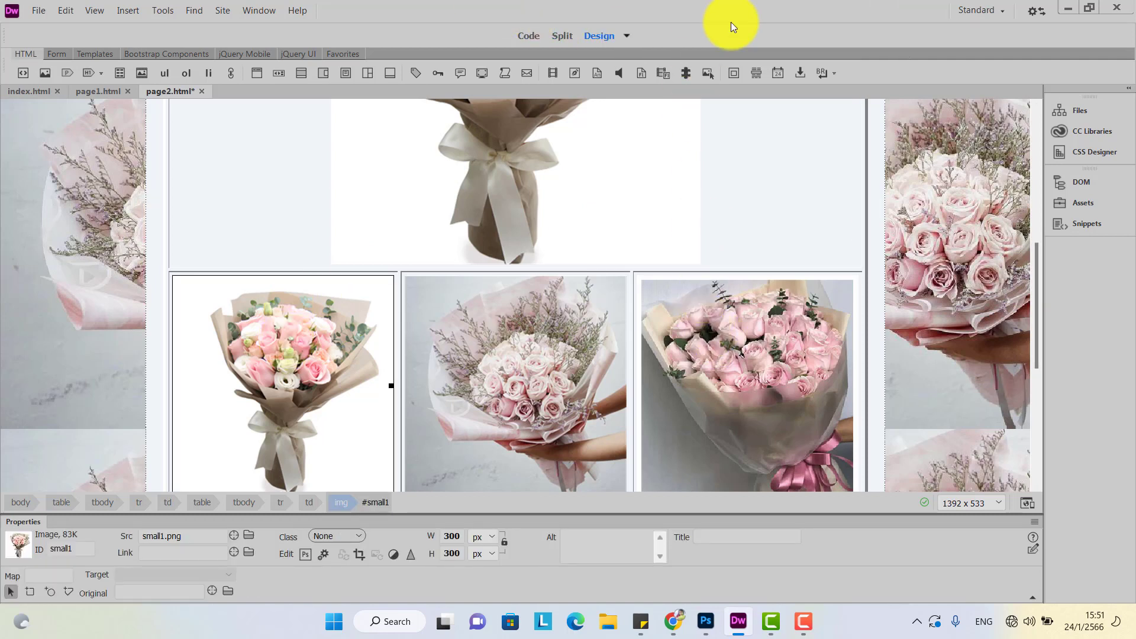
click(258, 11)
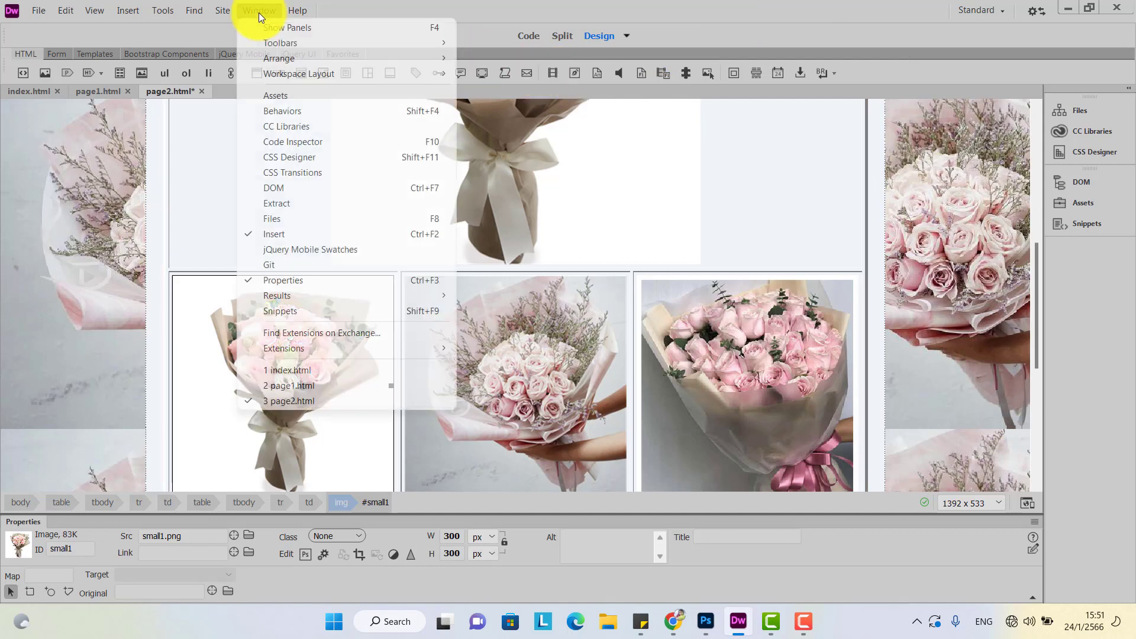
click(293, 113)
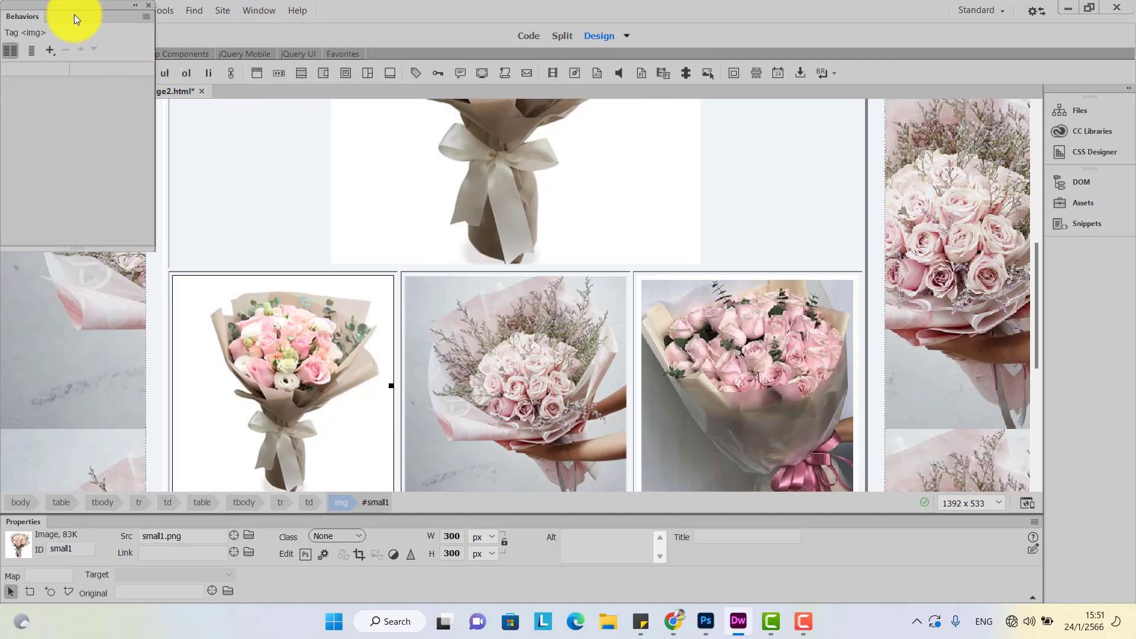
drag(72, 18, 173, 79)
drag(284, 97, 1006, 243)
- Add a Swap Image behavior to the small1.png thumbnail that sets the source of image big to big1 from the pretestflower folder
click(959, 264)
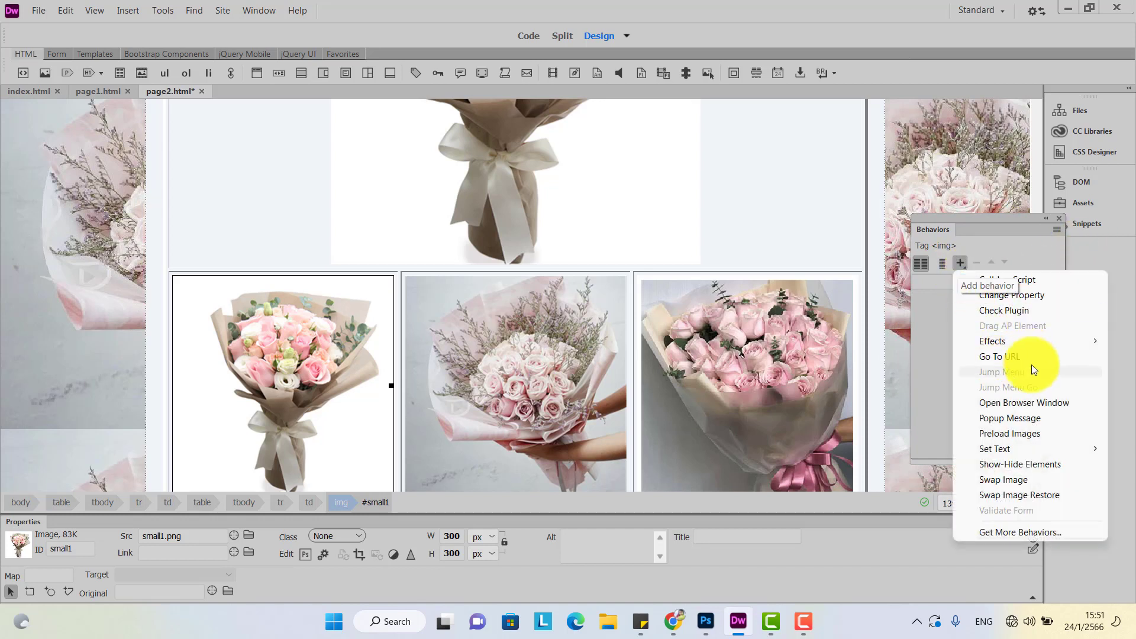
click(1025, 485)
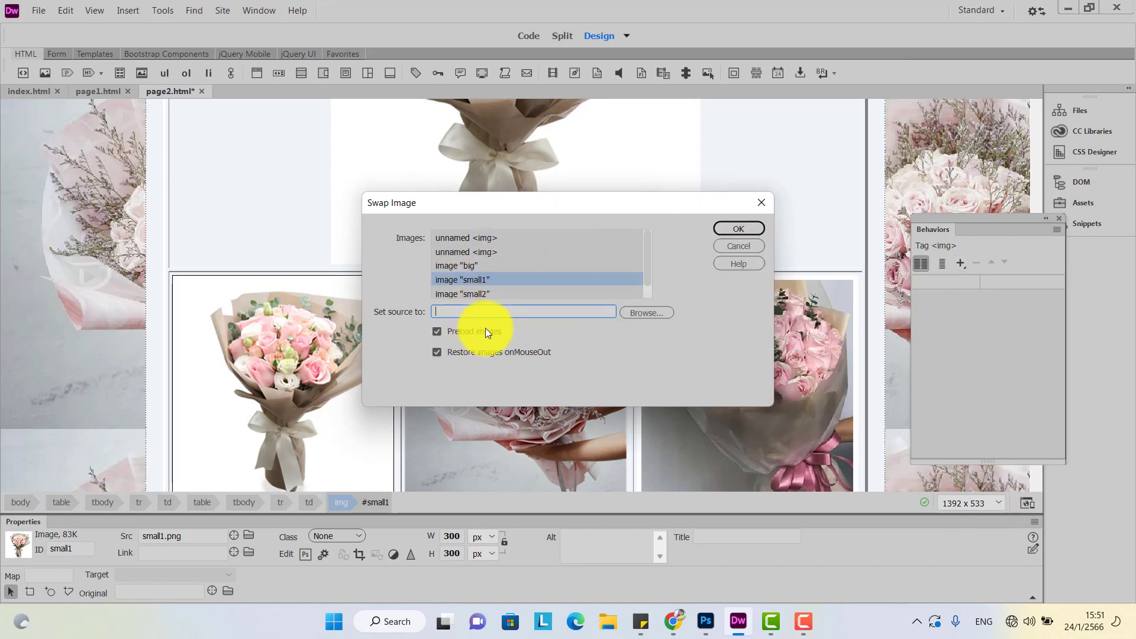
click(452, 265)
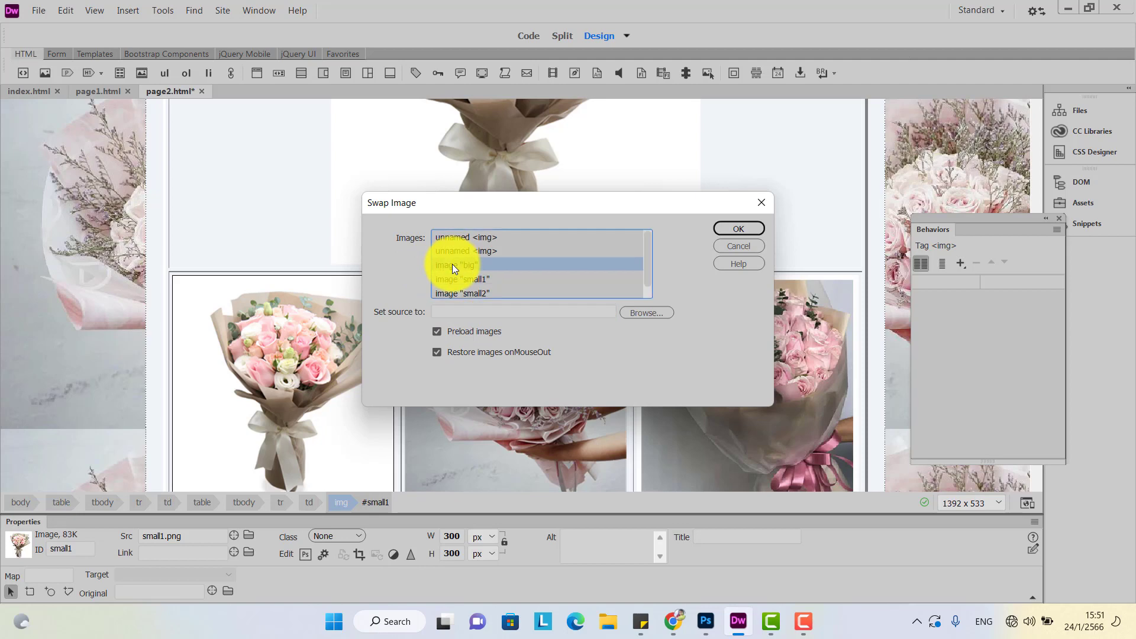
click(647, 314)
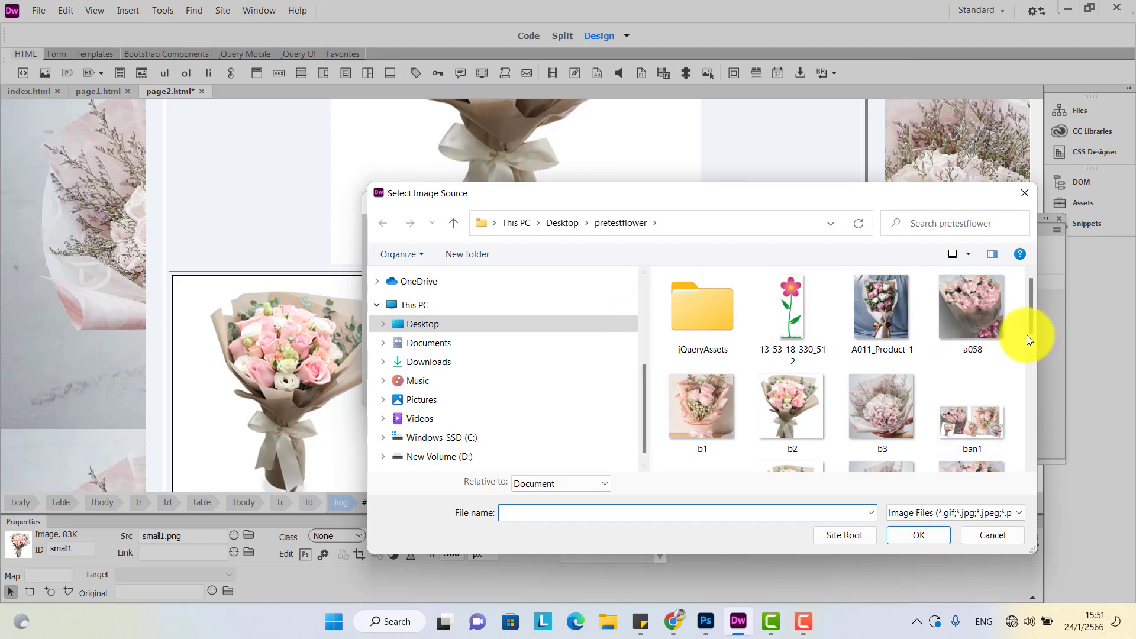
drag(1033, 320, 1031, 361)
click(798, 370)
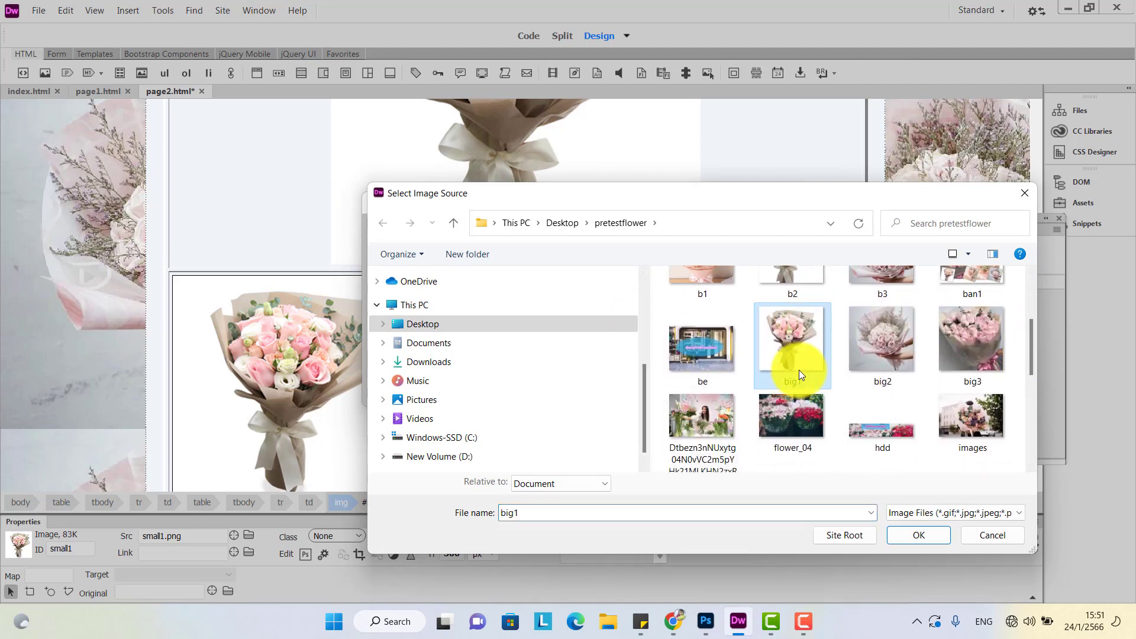
click(923, 536)
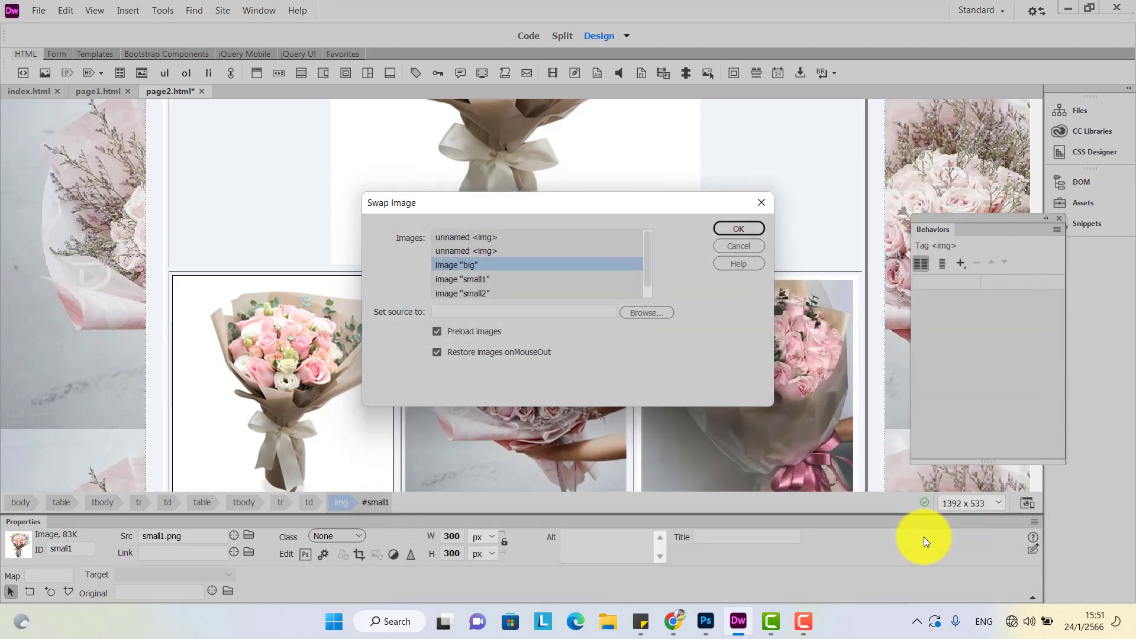
click(737, 229)
scroll(763, 254, up, 3)
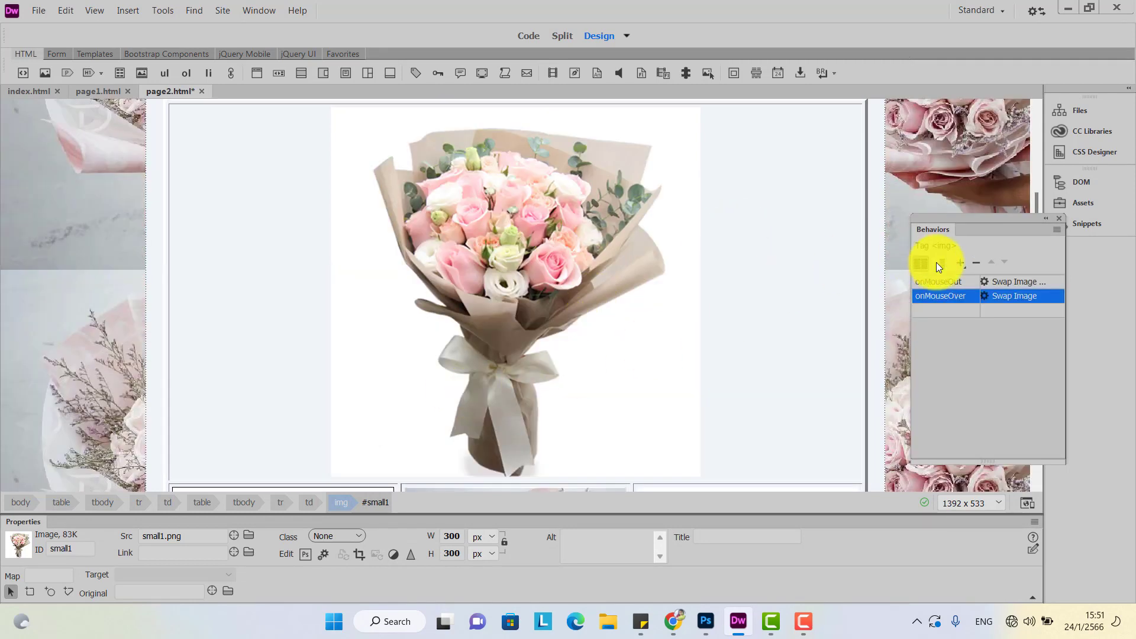
click(544, 265)
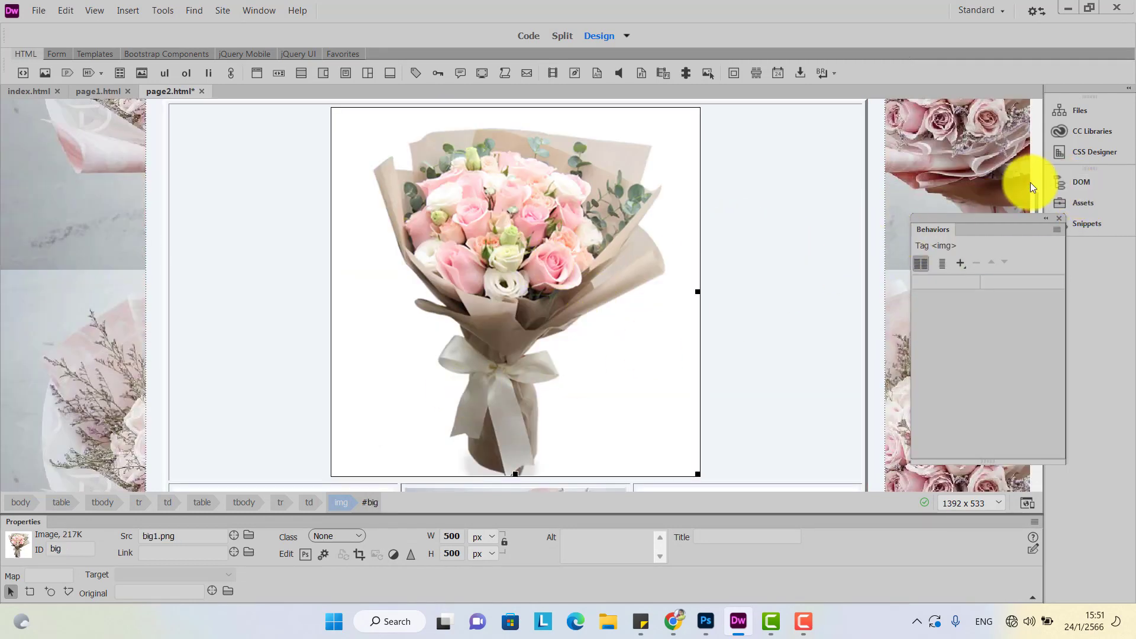
- Add a Swap Image behavior to the small2.png thumbnail that sets the source of image small2 to big2.png
drag(1034, 200, 1035, 293)
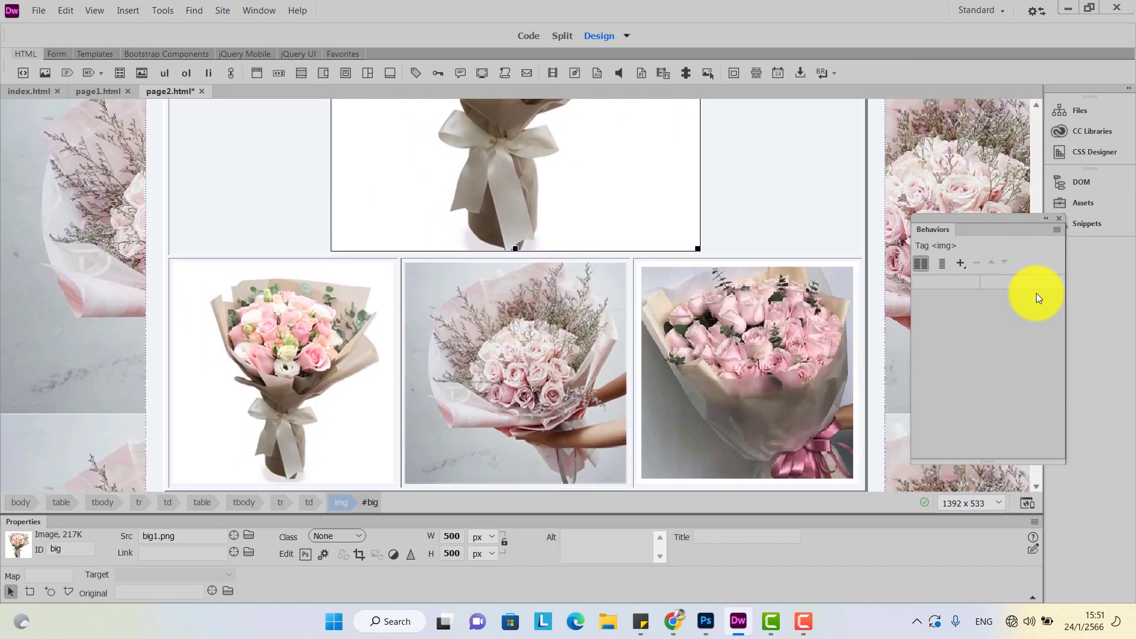
click(474, 441)
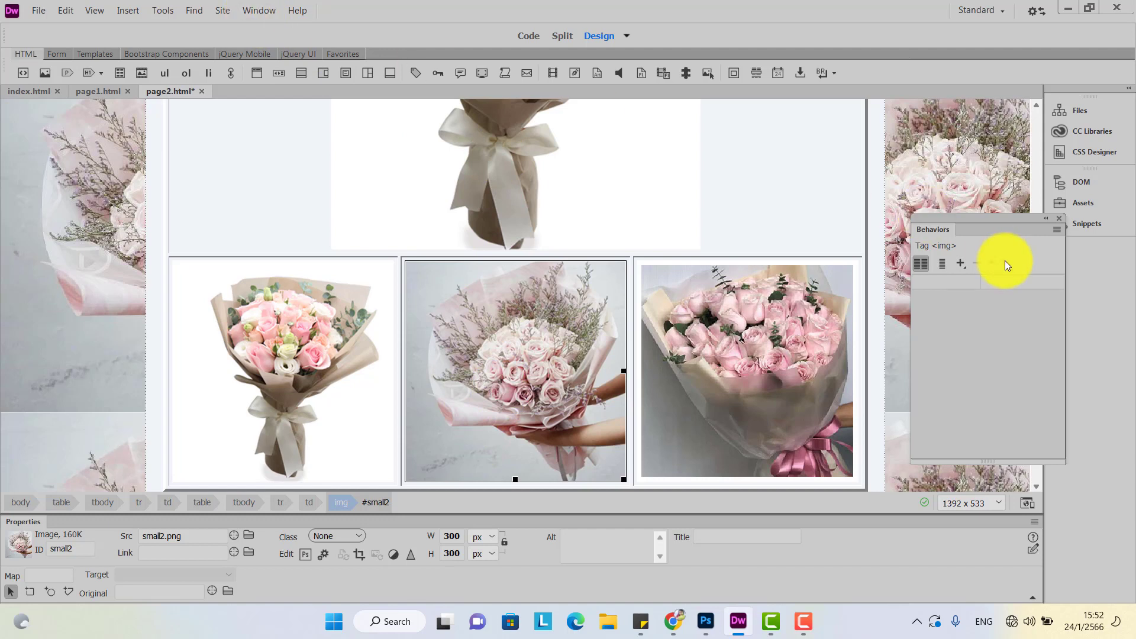
click(961, 262)
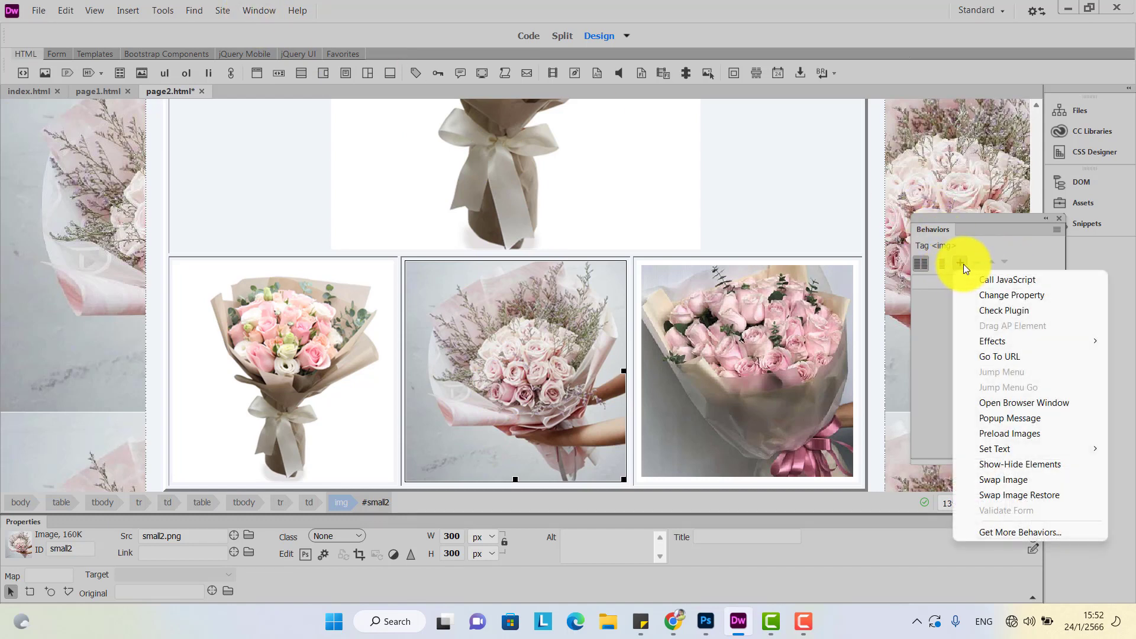
click(1025, 481)
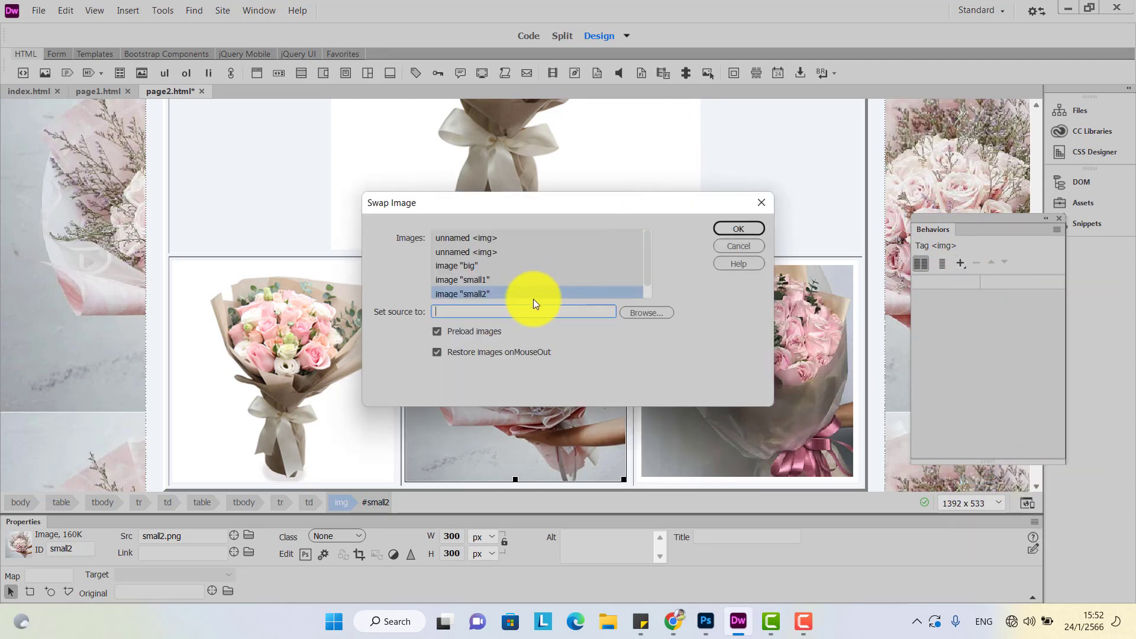
click(651, 316)
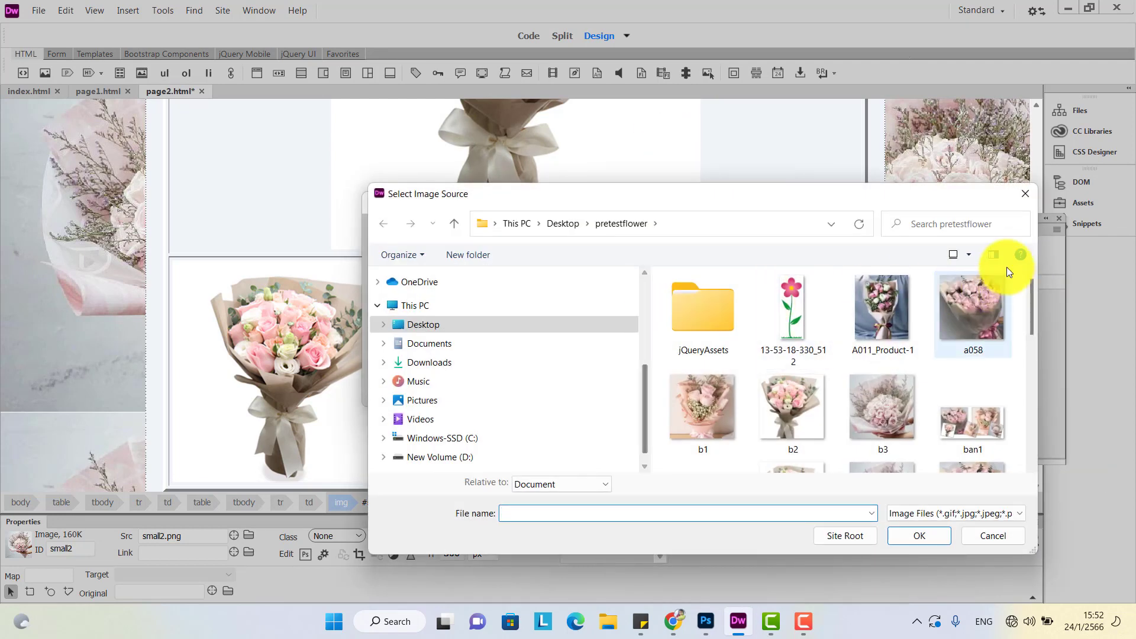
click(1025, 193)
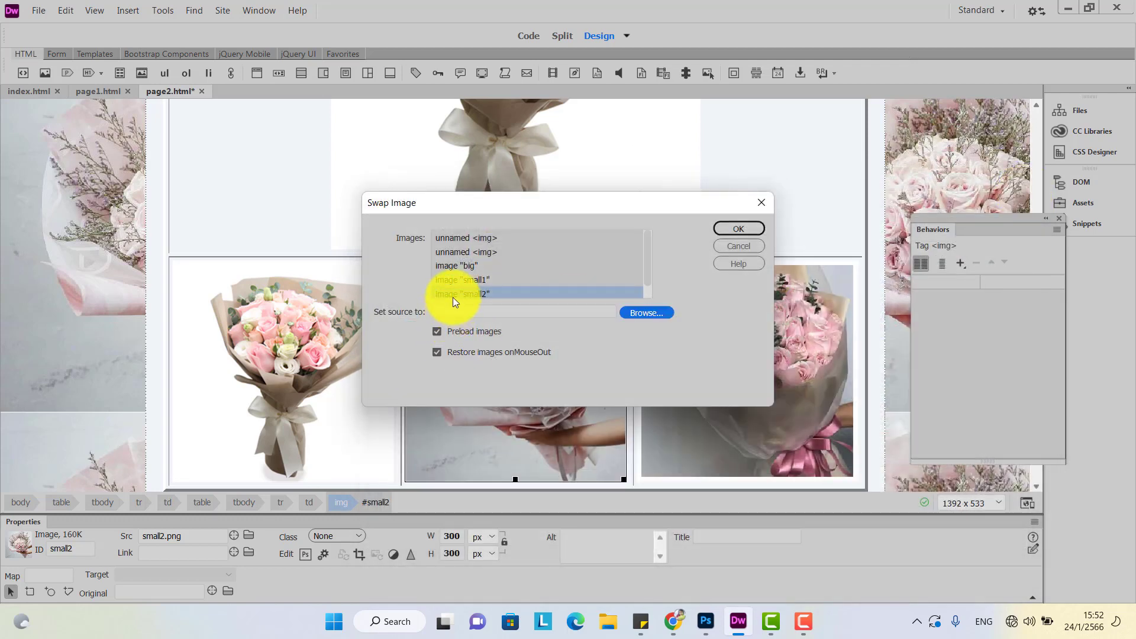
click(648, 312)
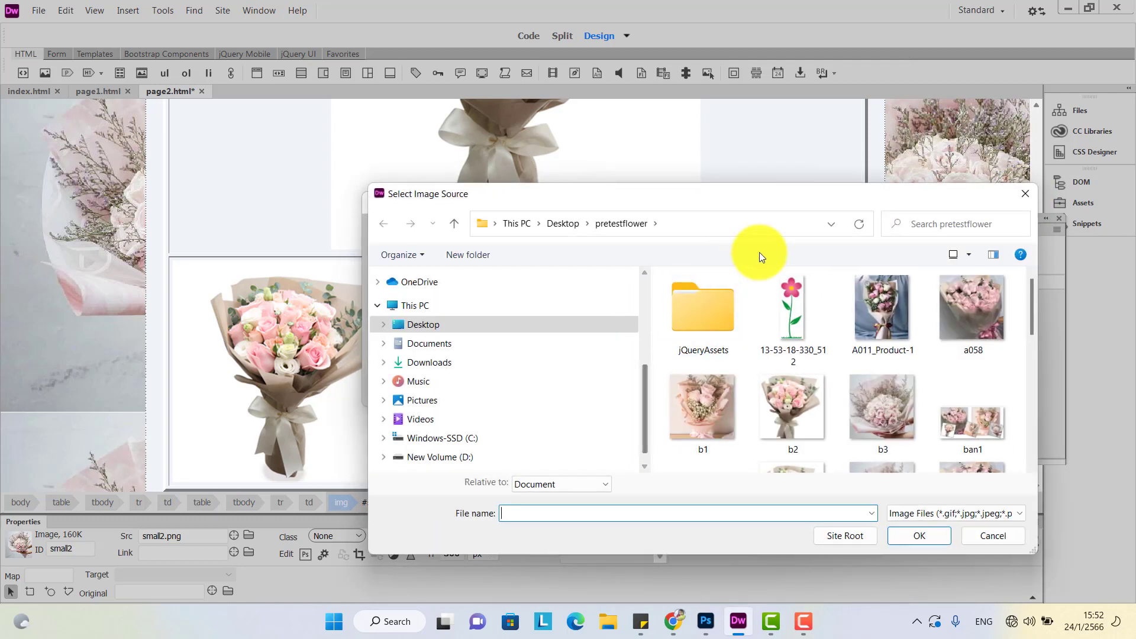
drag(1031, 306, 1031, 349)
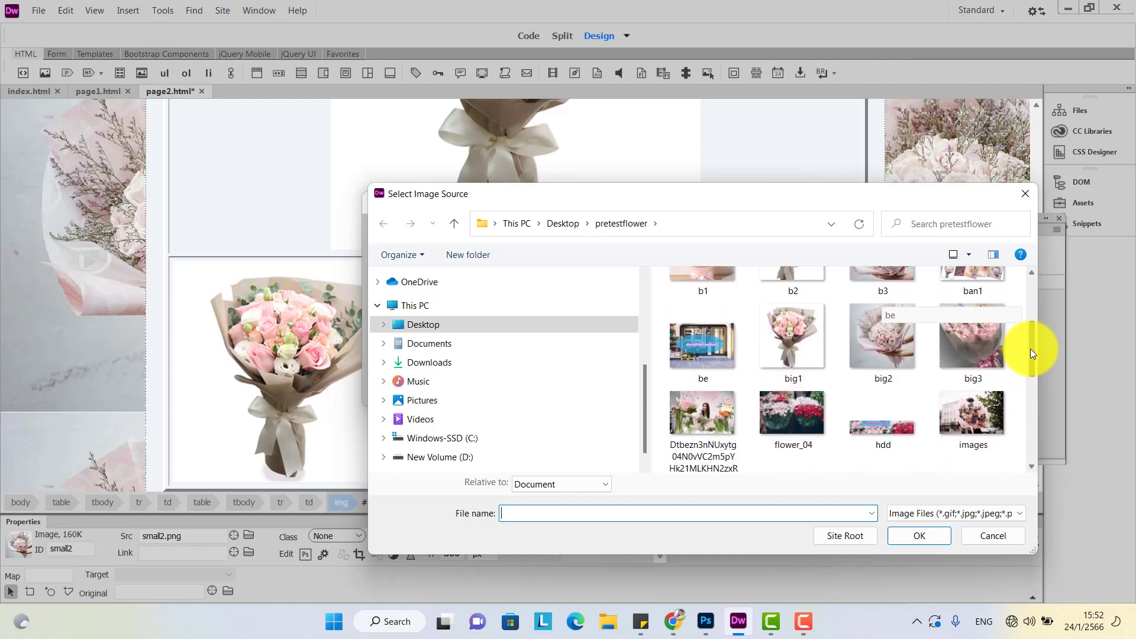
click(897, 355)
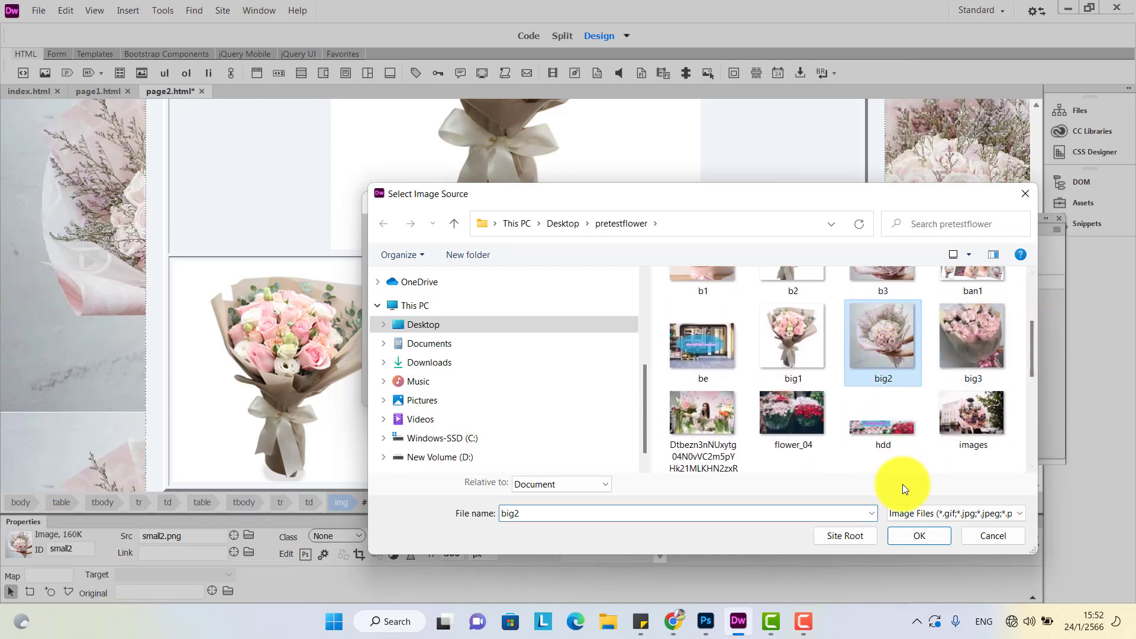
click(914, 531)
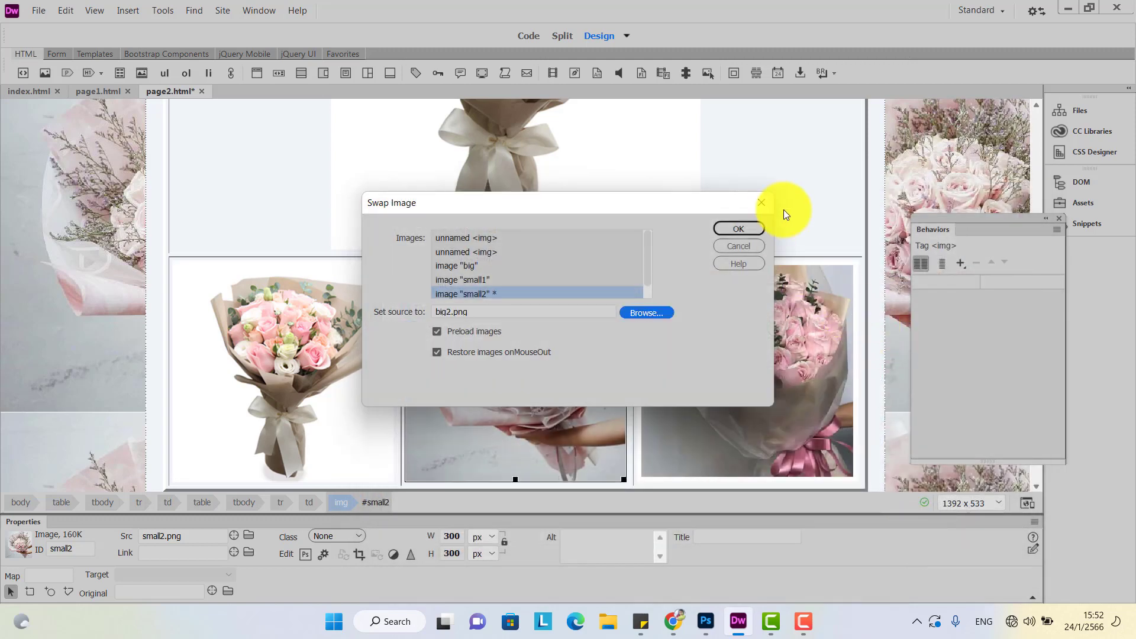
click(738, 229)
- Open a new Swap Image behavior for the small3.png thumbnail
click(751, 375)
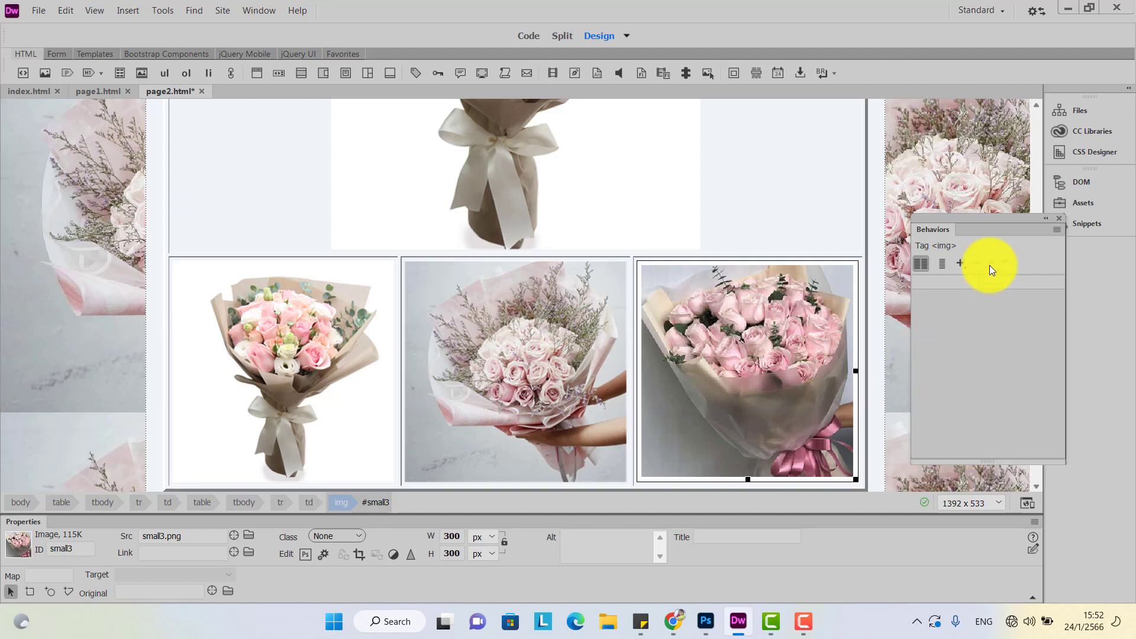
click(958, 264)
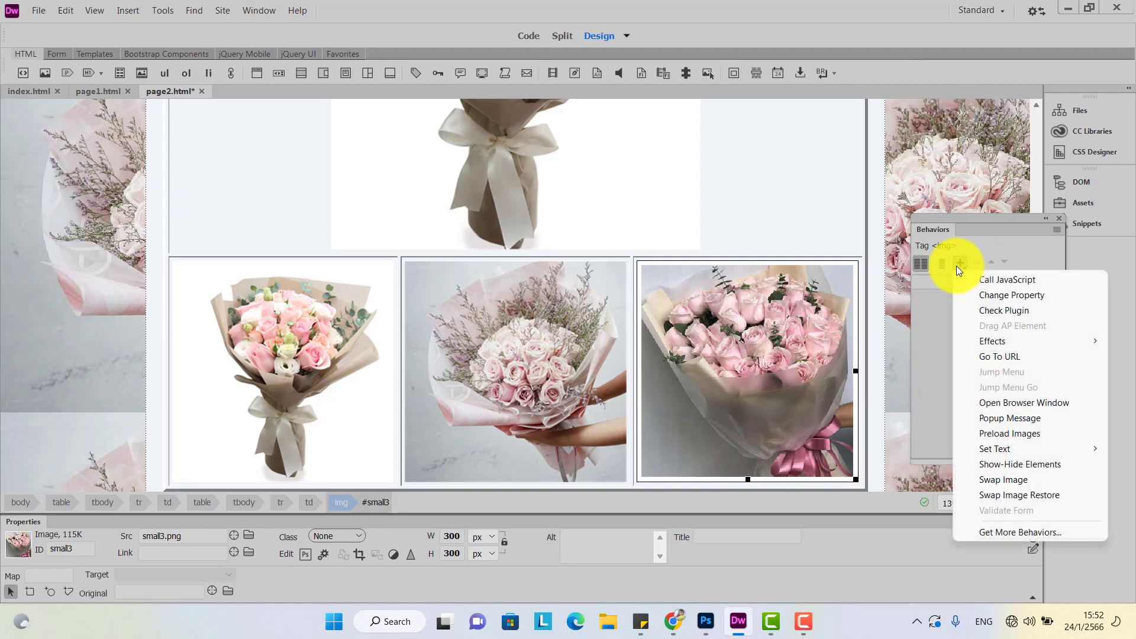
click(997, 478)
click(656, 312)
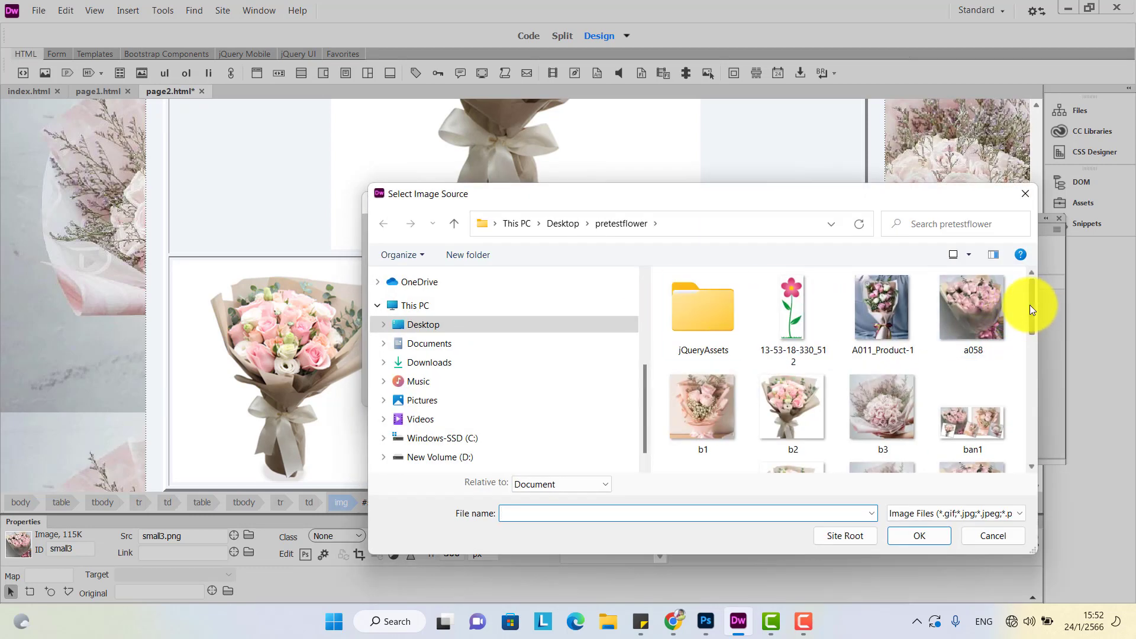
drag(1029, 304, 1029, 330)
click(1013, 191)
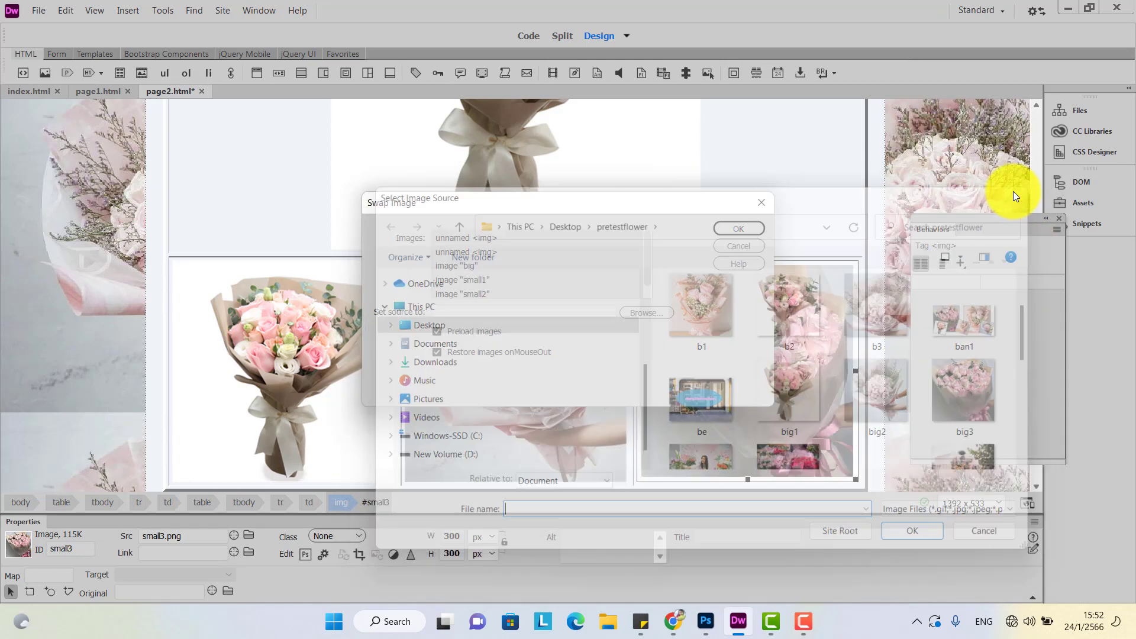
- Set the Swap Image source of image small3 to big3 from the pretestflower folder and apply the behavior
drag(645, 264, 645, 286)
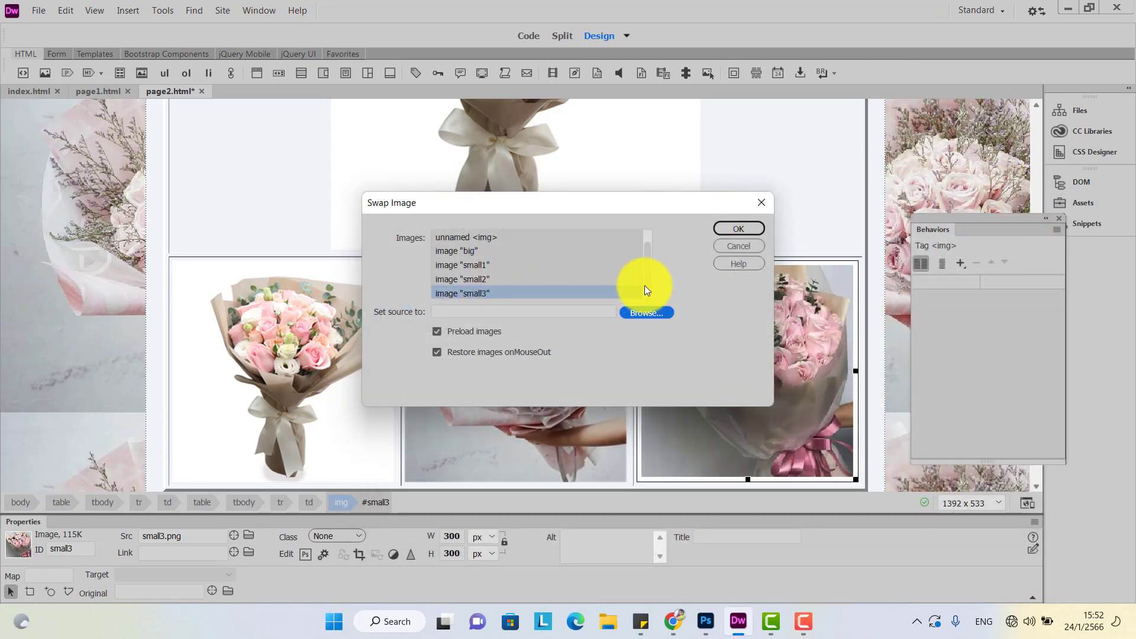
click(470, 293)
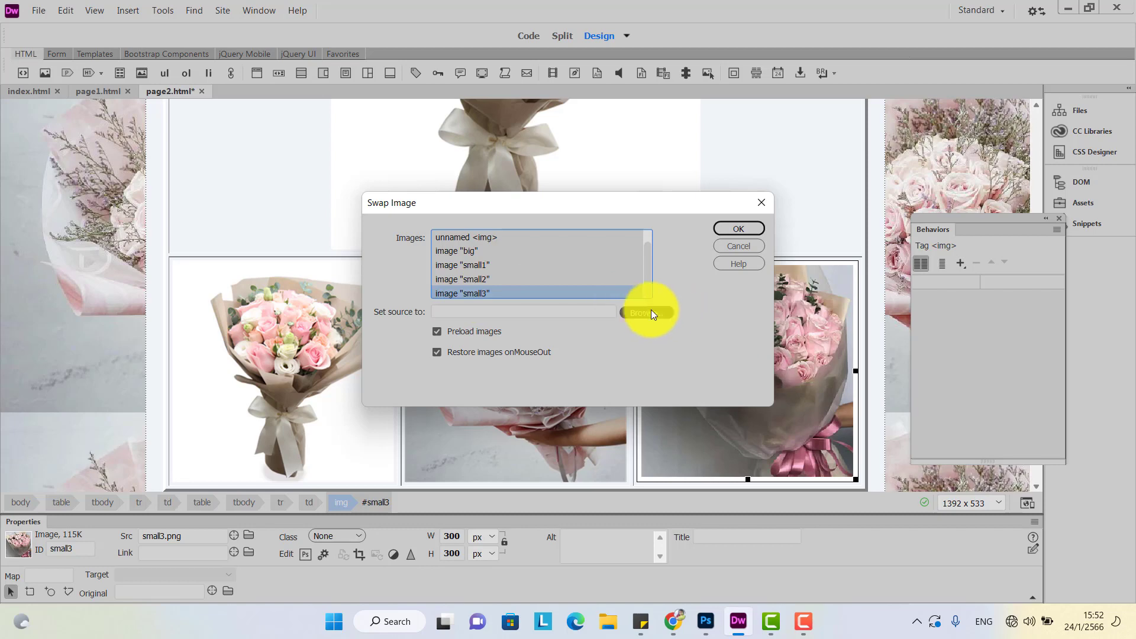
click(649, 311)
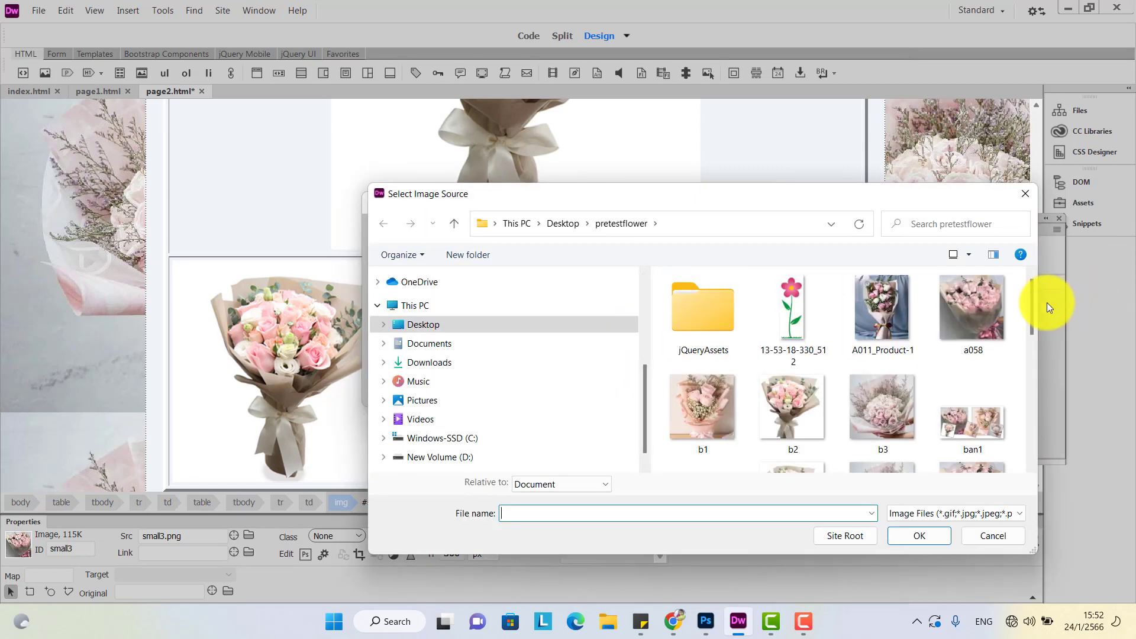
drag(1030, 298, 1034, 332)
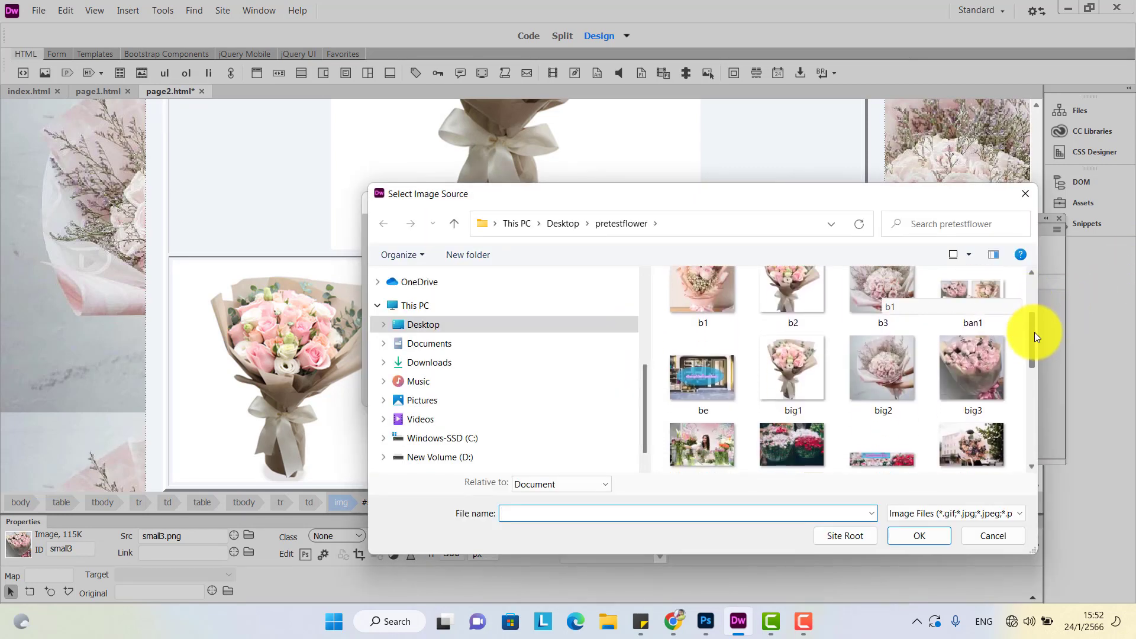
click(985, 346)
click(919, 535)
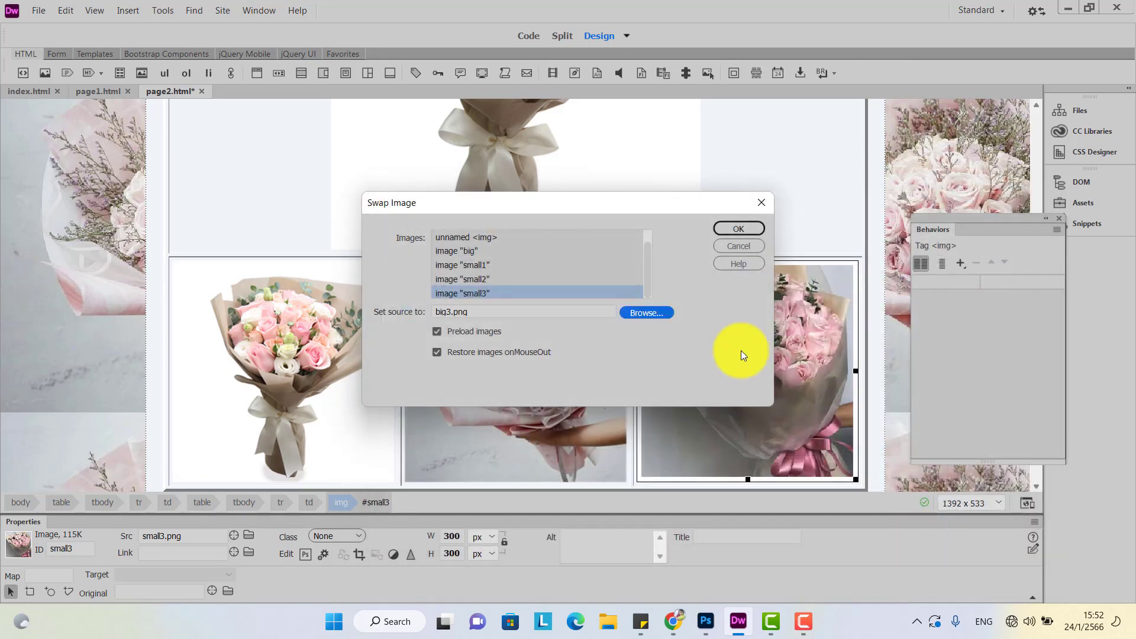
click(737, 229)
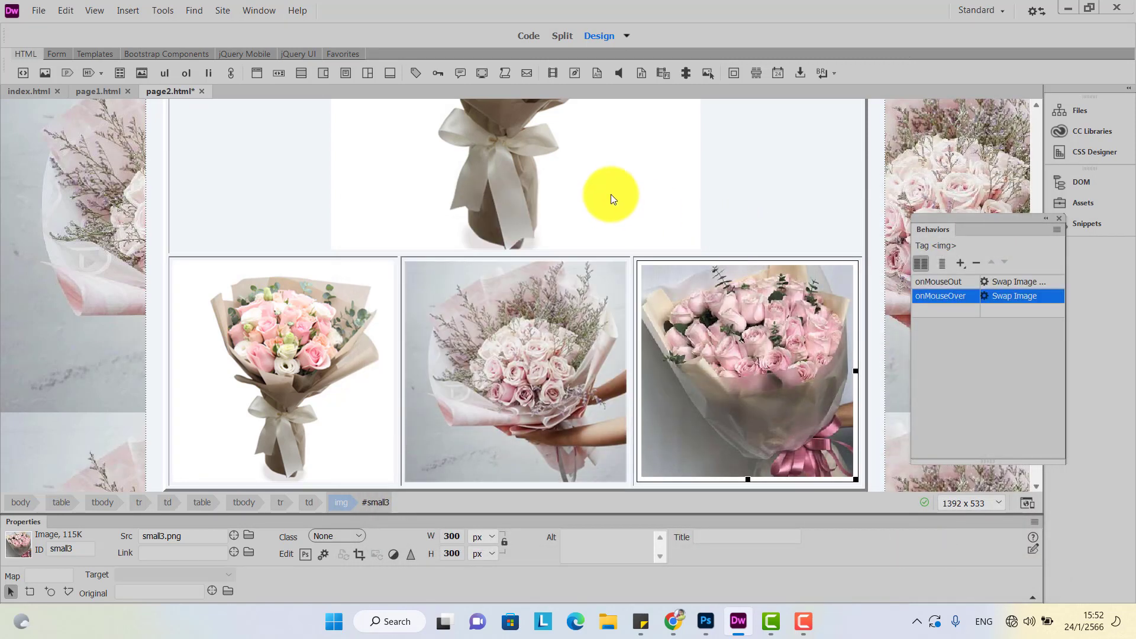
- Save page2.html and preview its thumbnail gallery in the browser
key(ctrl+s)
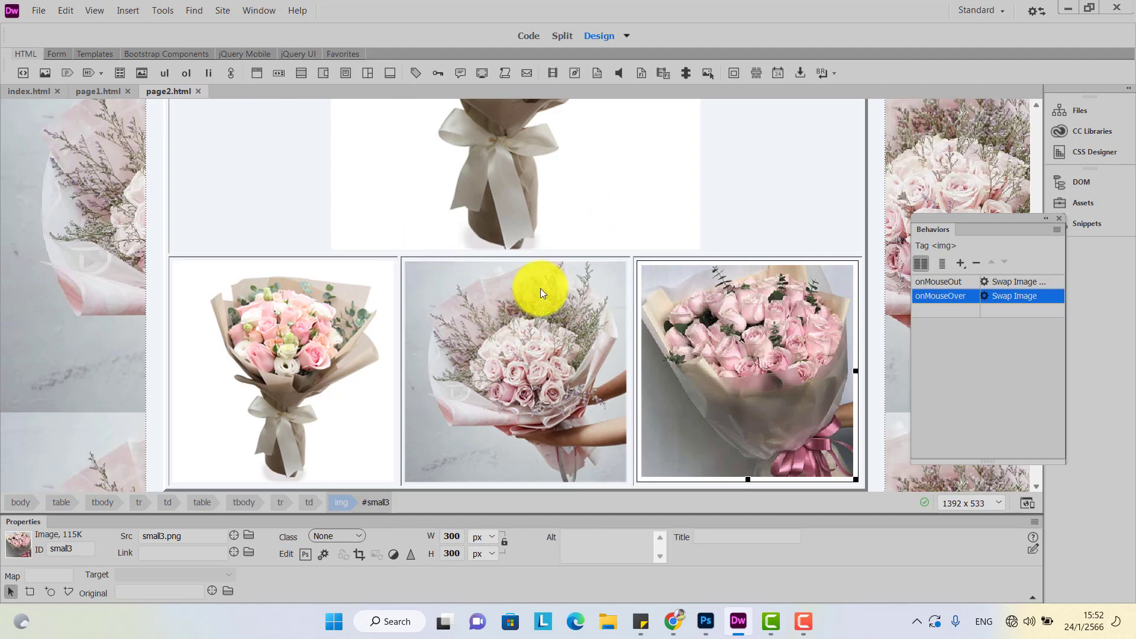
key(F12)
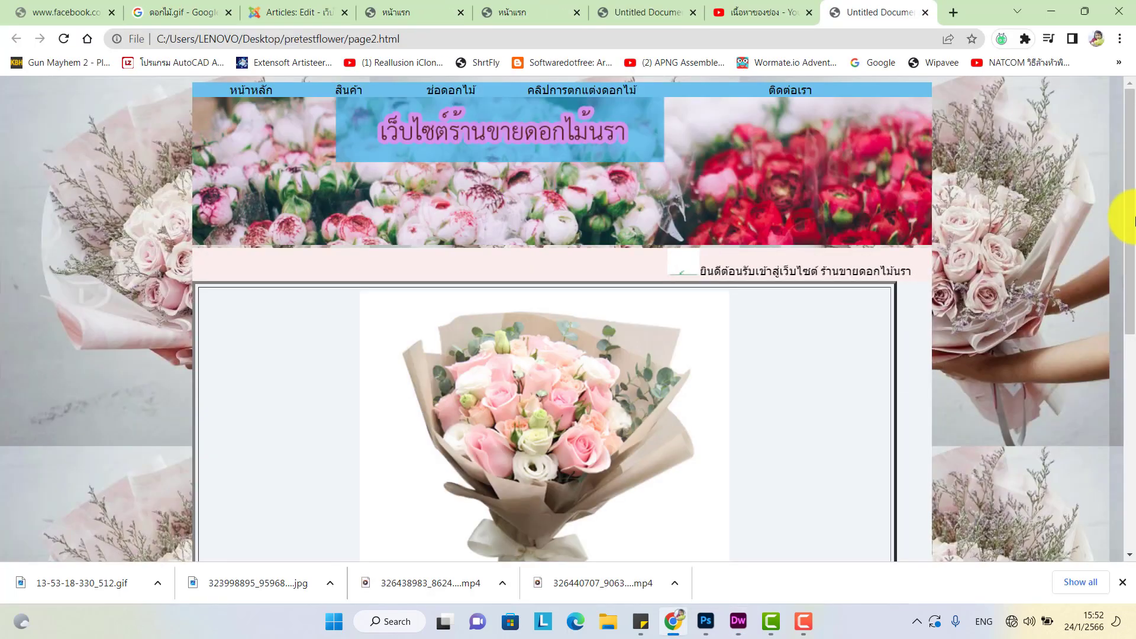
drag(1131, 204, 1130, 361)
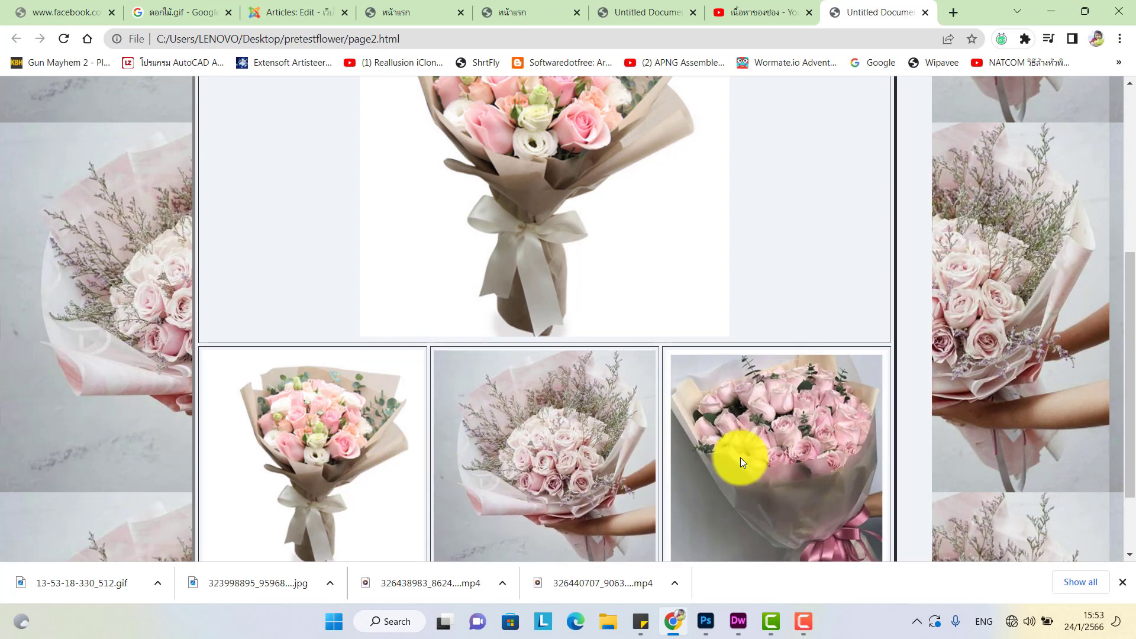
- Switch back to Dreamweaver and review the source set for image big in the small1.png thumbnail's Swap Image behavior
click(737, 621)
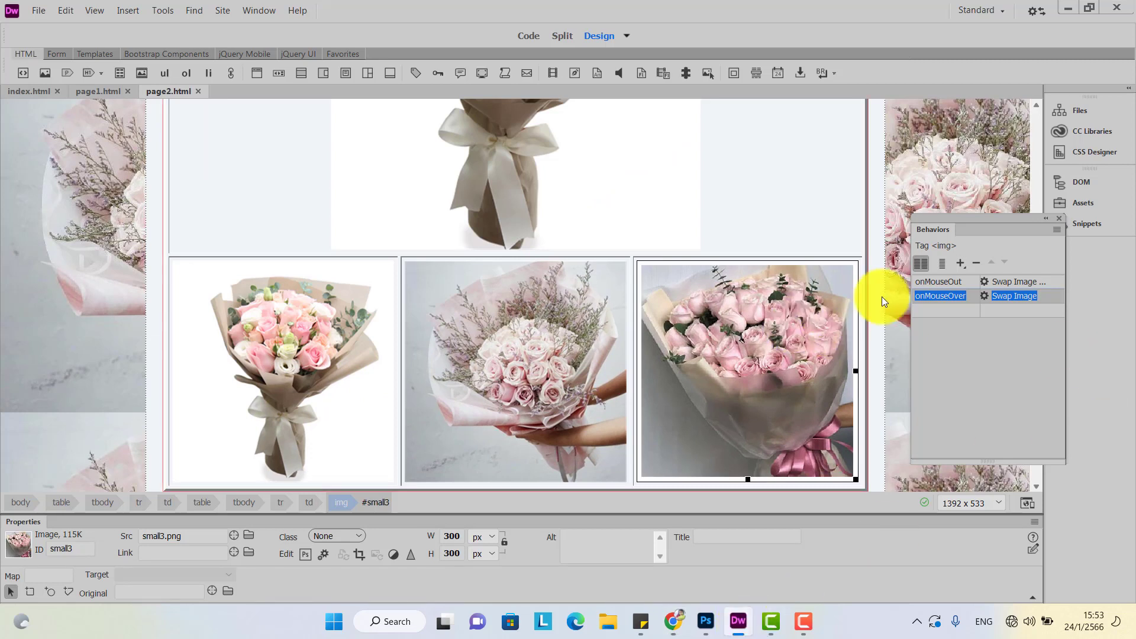
click(481, 336)
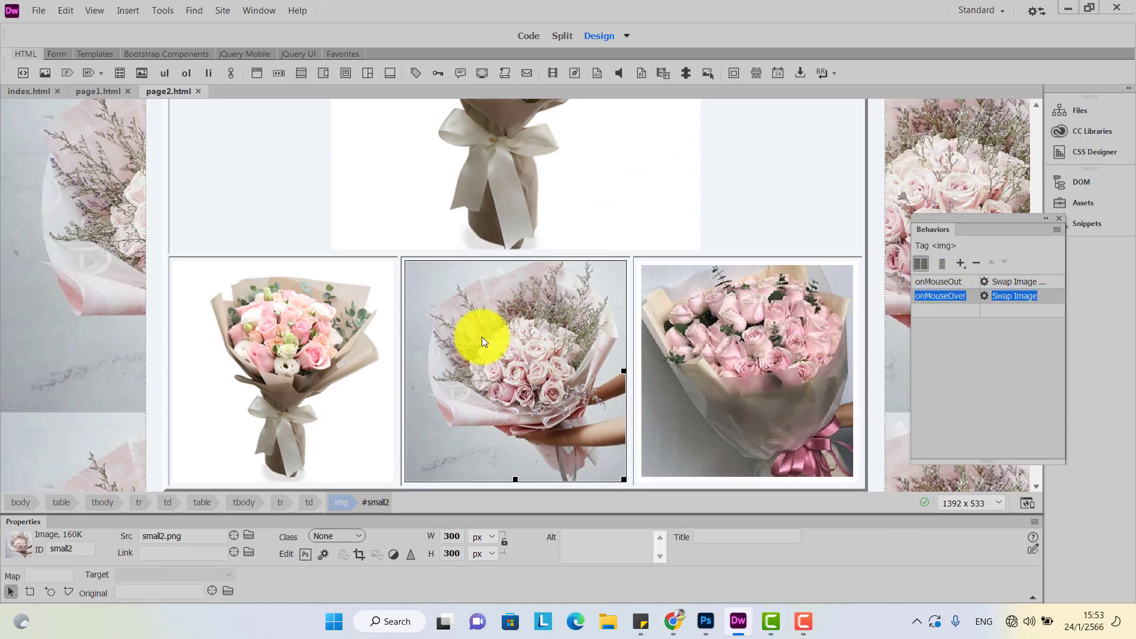
click(231, 336)
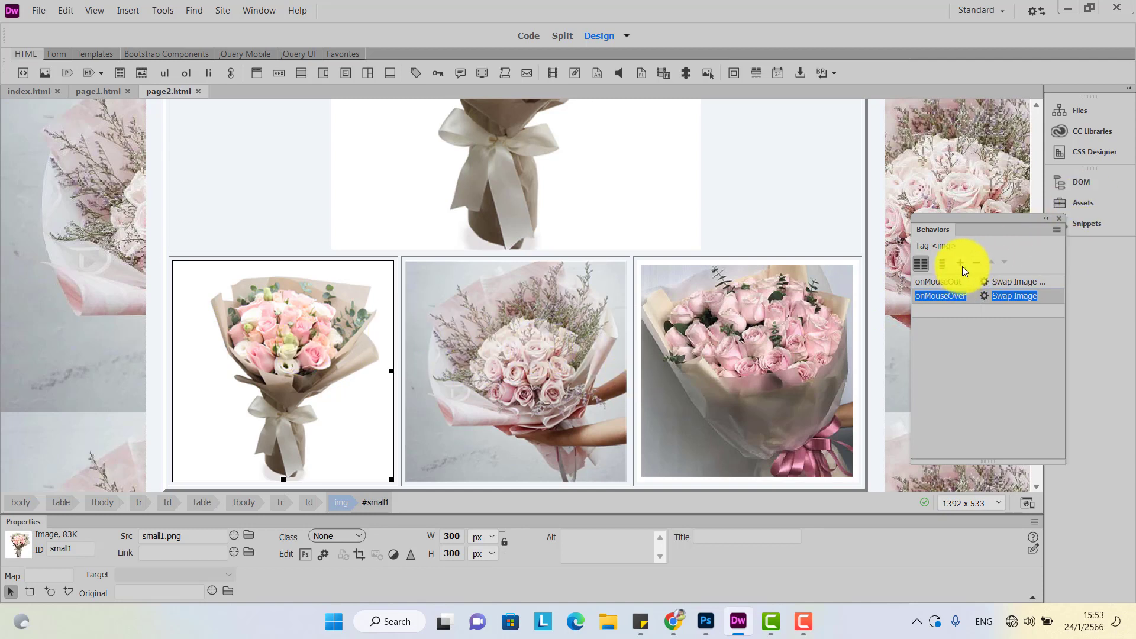
click(1023, 297)
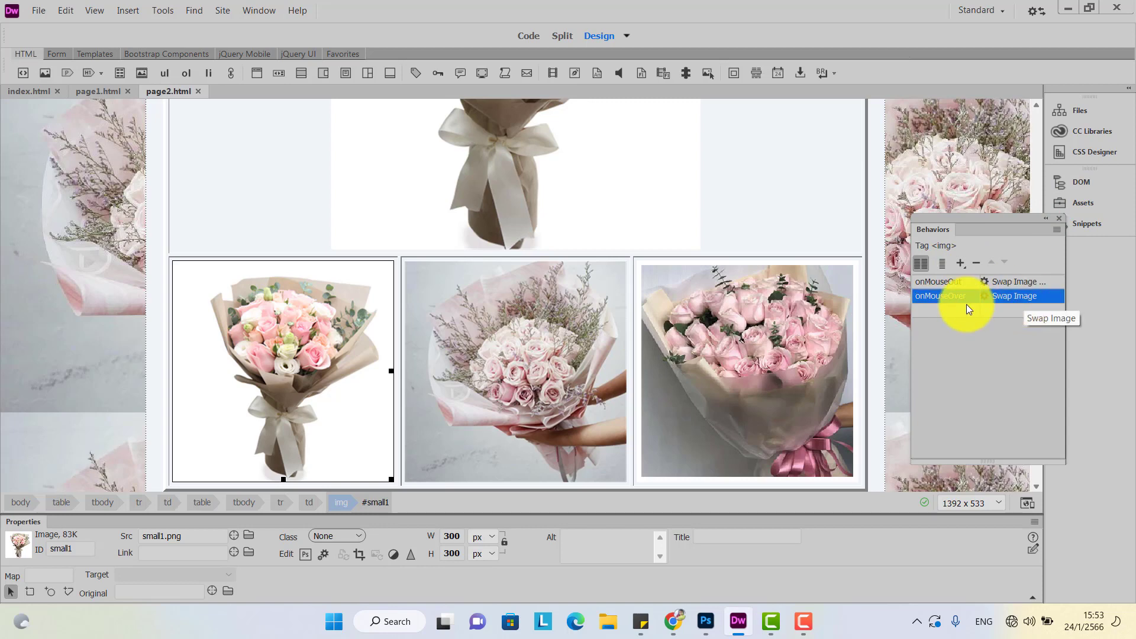
click(274, 372)
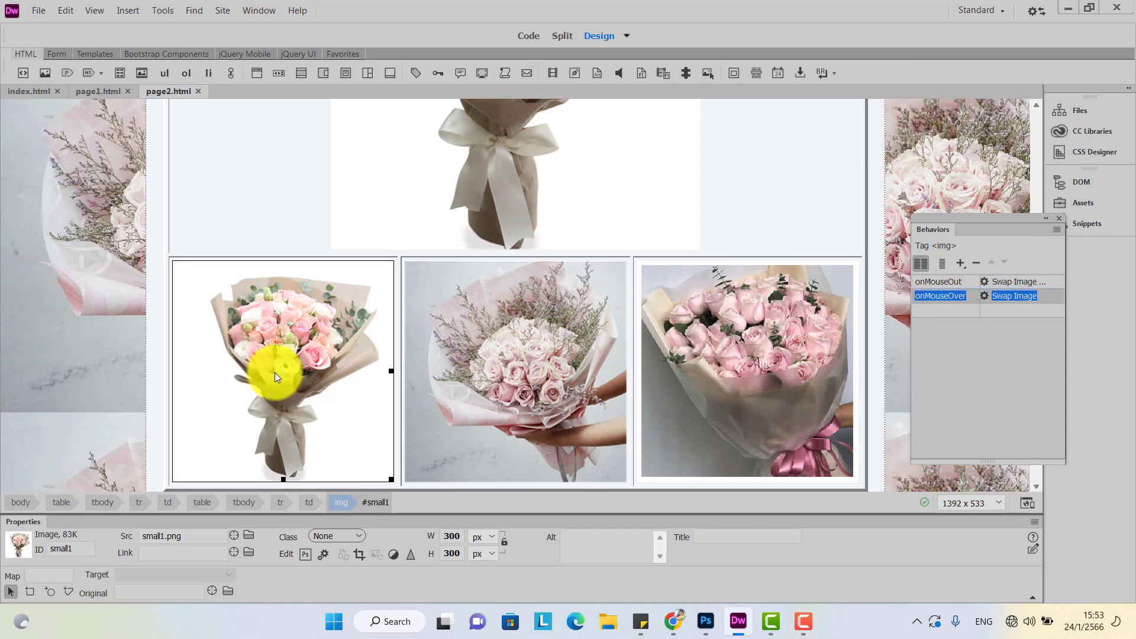
double_click(1004, 296)
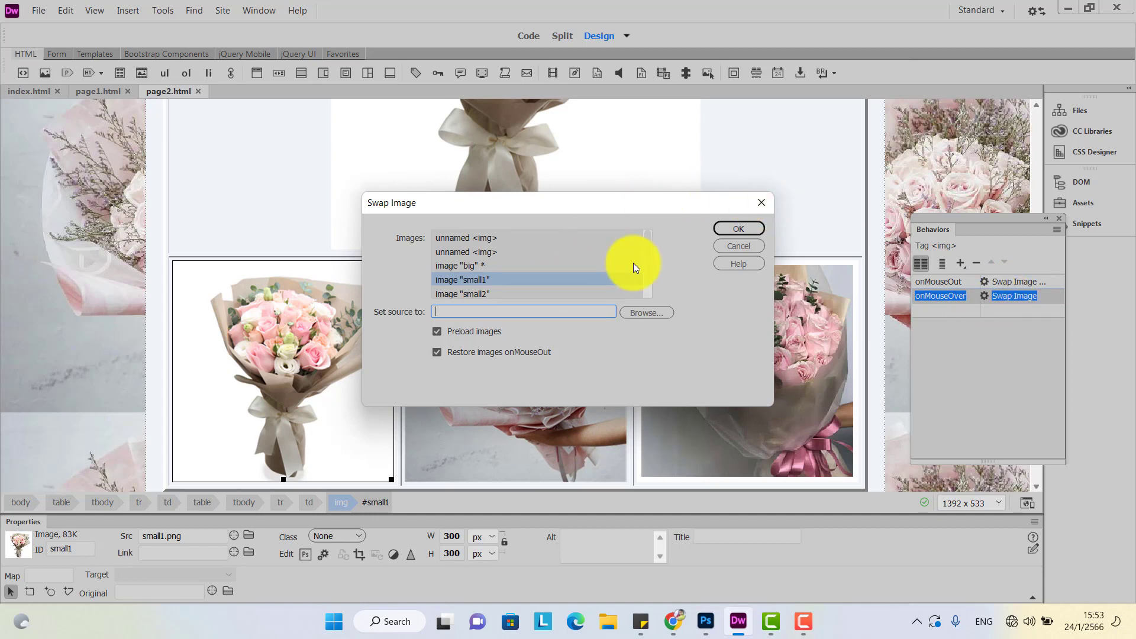
click(649, 261)
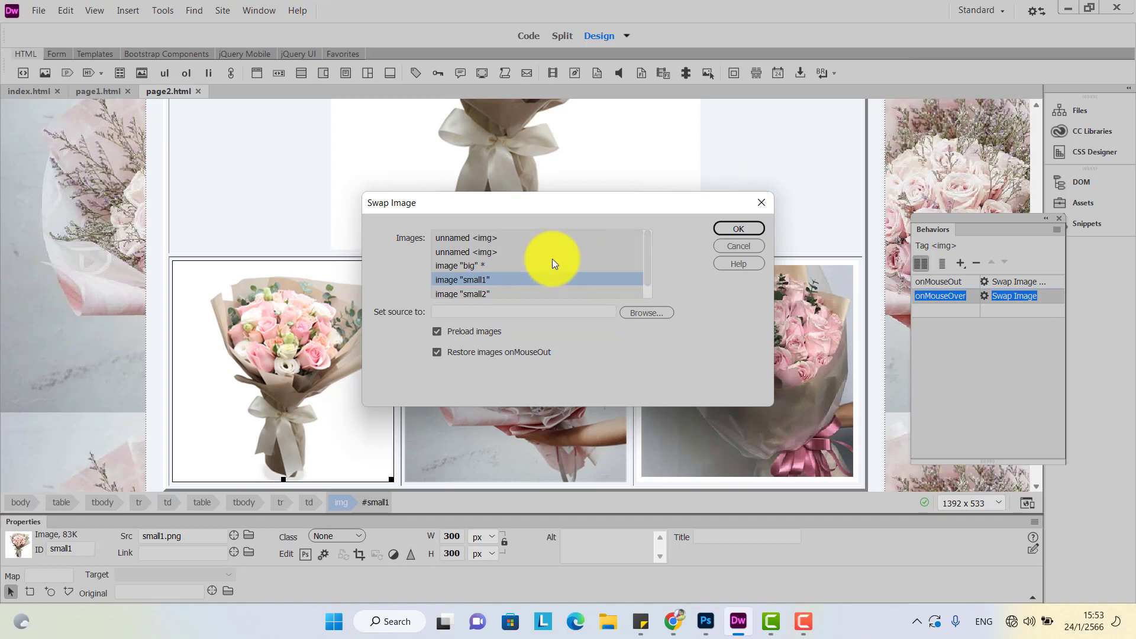
click(475, 265)
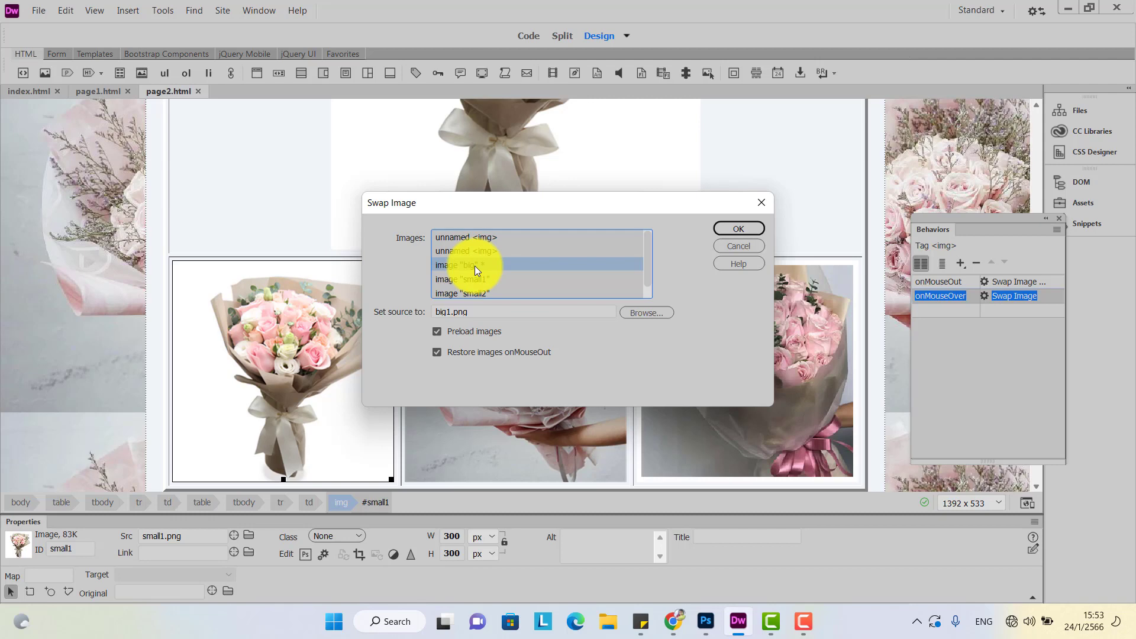
mouse_move(491, 211)
mouse_down()
mouse_move(491, 200)
mouse_move(558, 416)
mouse_move(523, 123)
mouse_move(500, 220)
mouse_move(476, 226)
mouse_up()
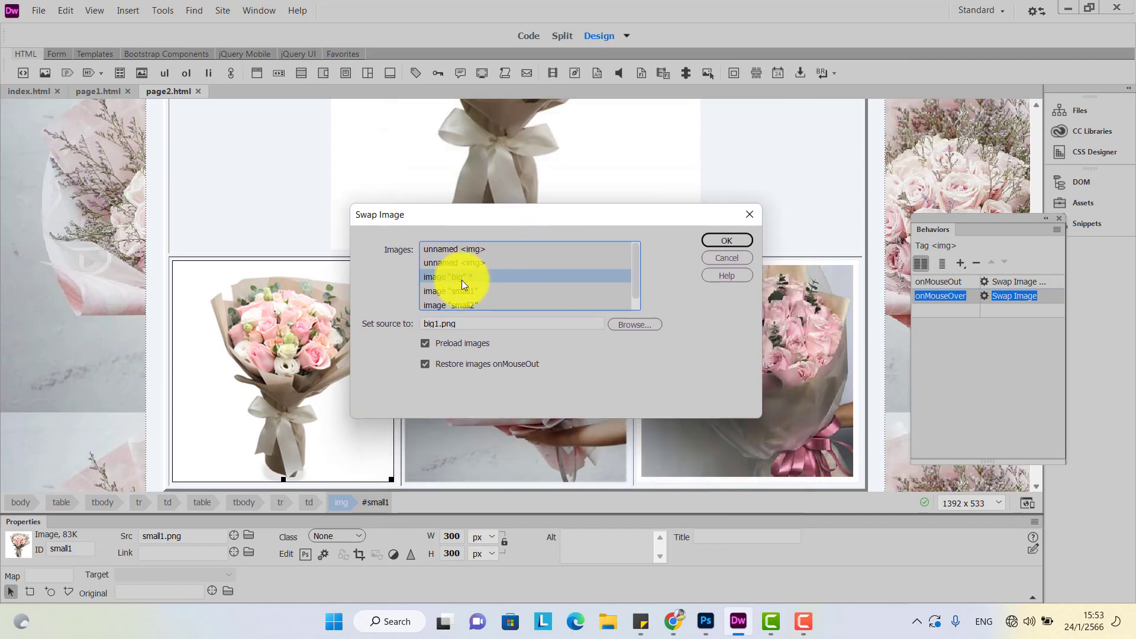
click(651, 327)
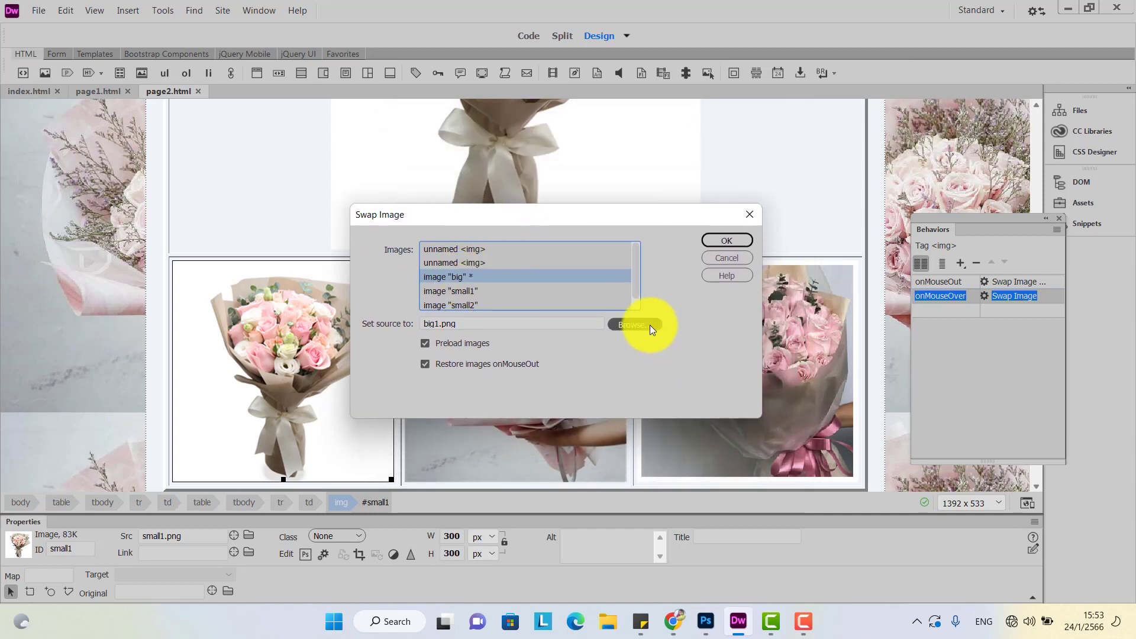
click(740, 239)
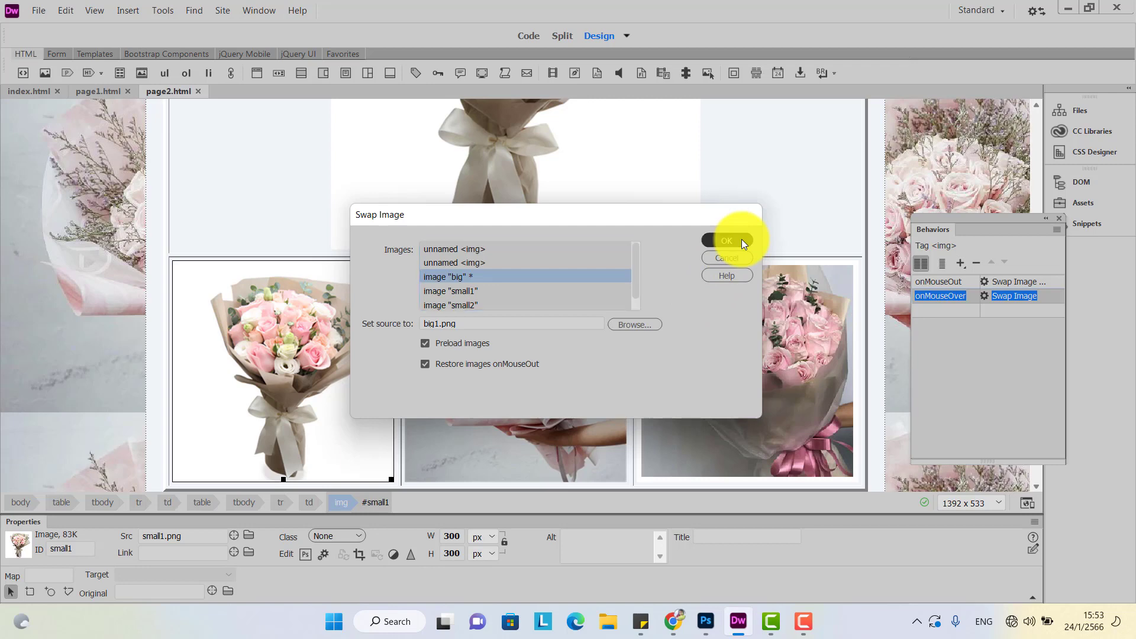
- Edit the small2.png thumbnail's Swap Image behavior to set the source of image big to big2 from the pretestflower folder
click(556, 349)
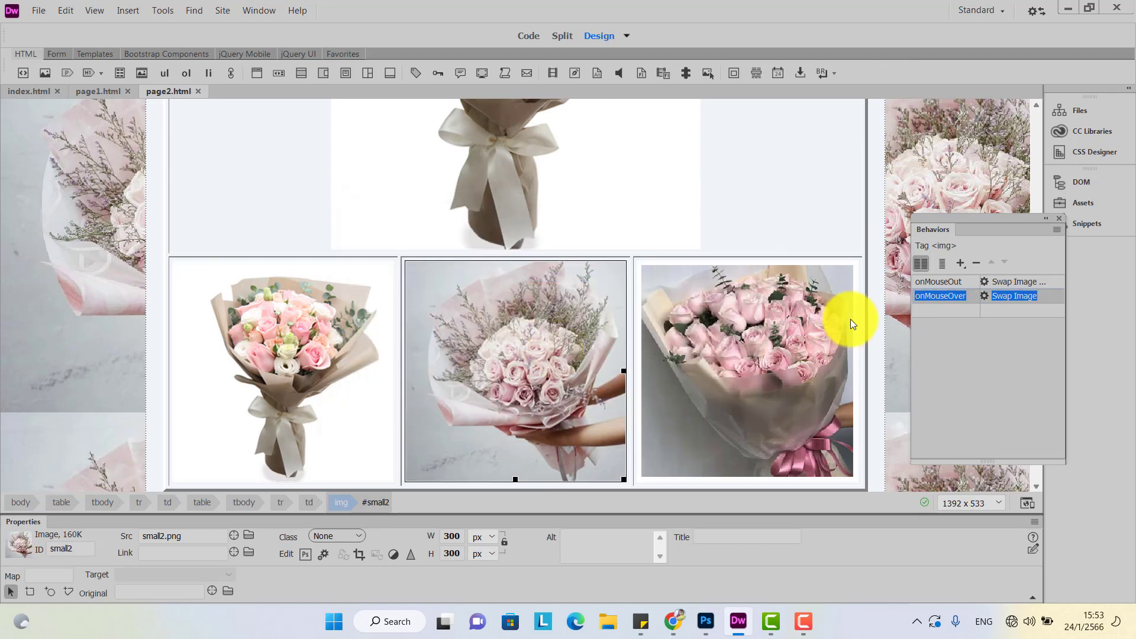
click(1020, 291)
double_click(1007, 295)
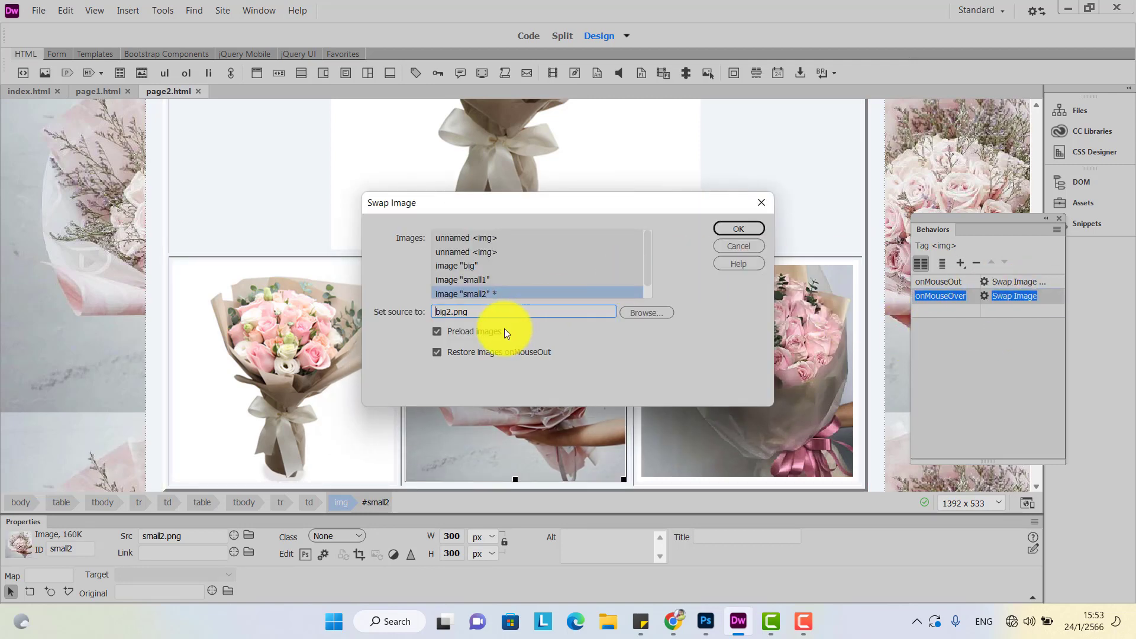
click(474, 262)
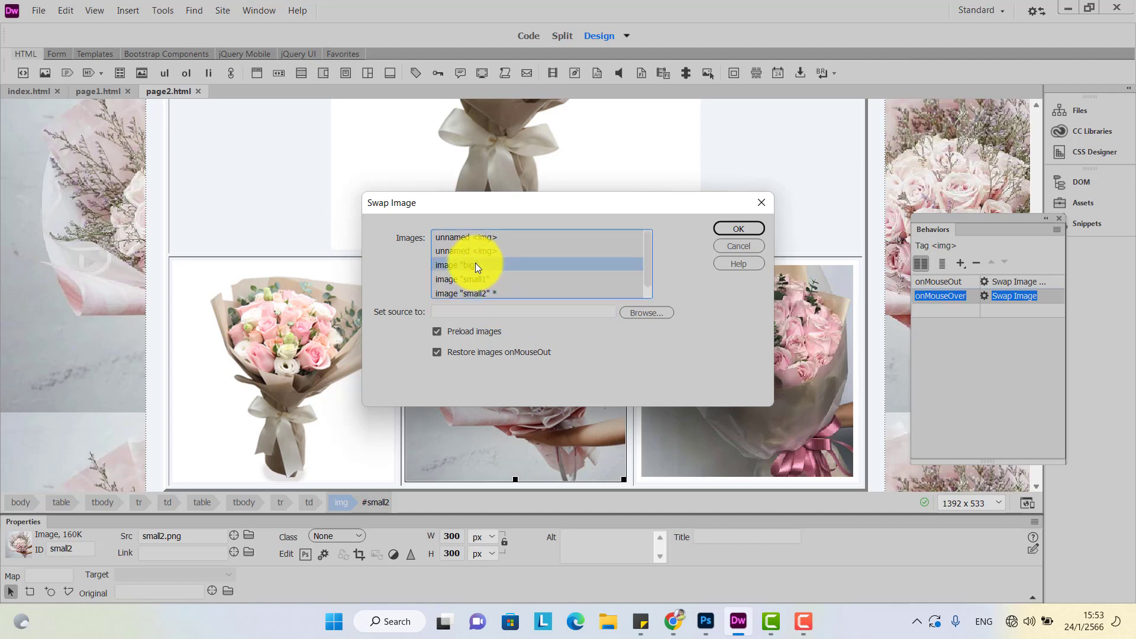
click(652, 312)
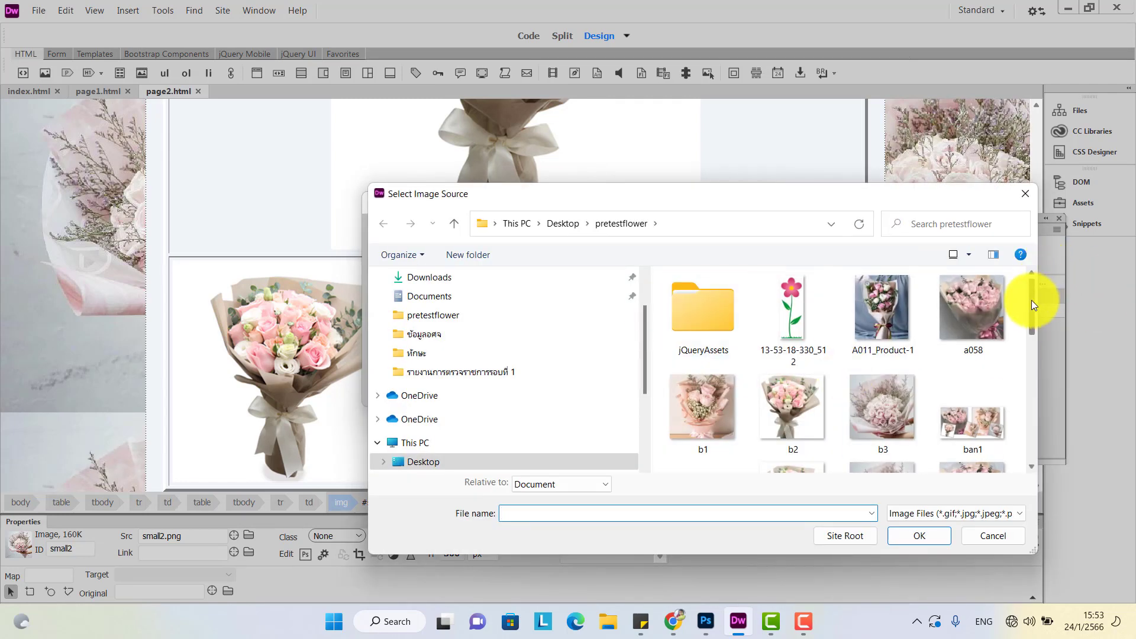
drag(1031, 302, 1028, 435)
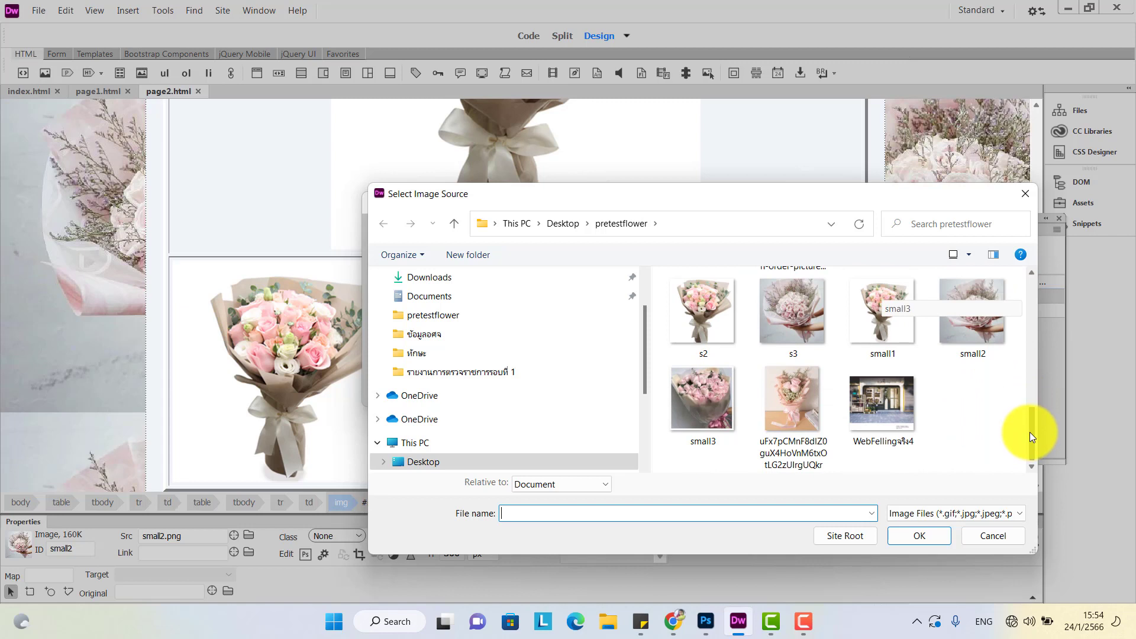
drag(1030, 432, 1031, 346)
click(904, 324)
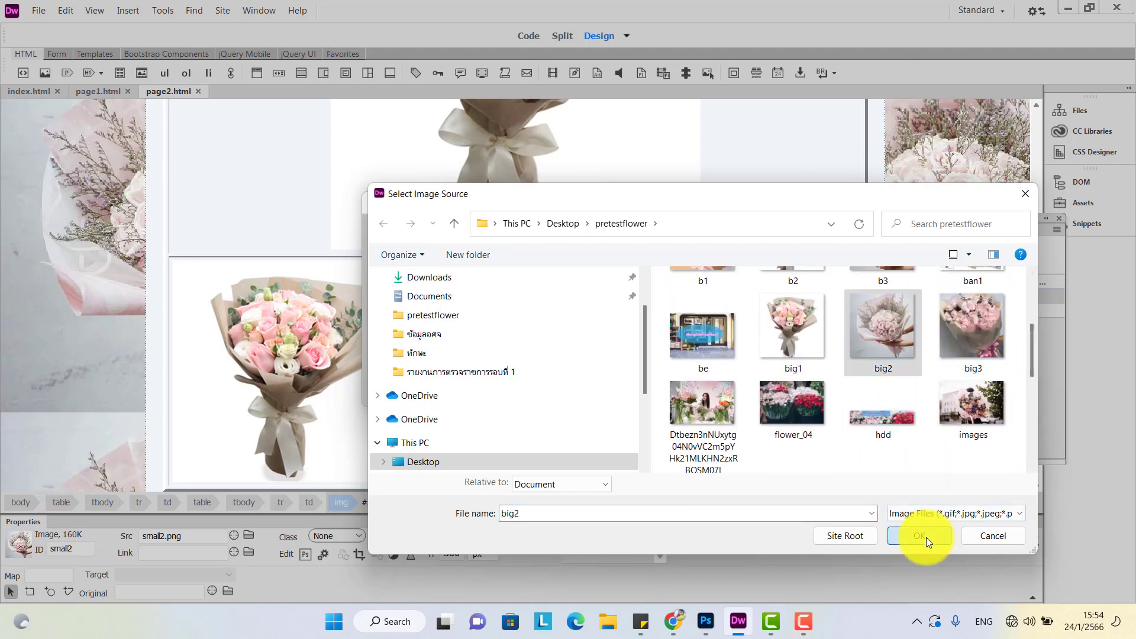
click(923, 536)
click(739, 227)
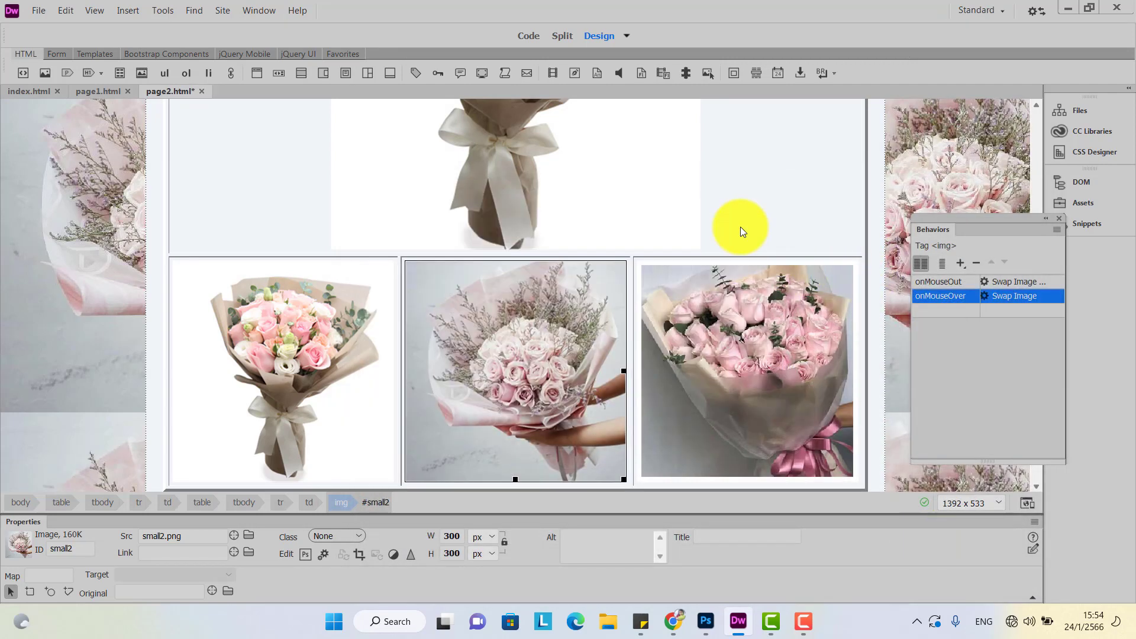
- Edit the small3.png thumbnail's Swap Image behavior to set the source of image big to big3 from the pretestflower folder
click(743, 349)
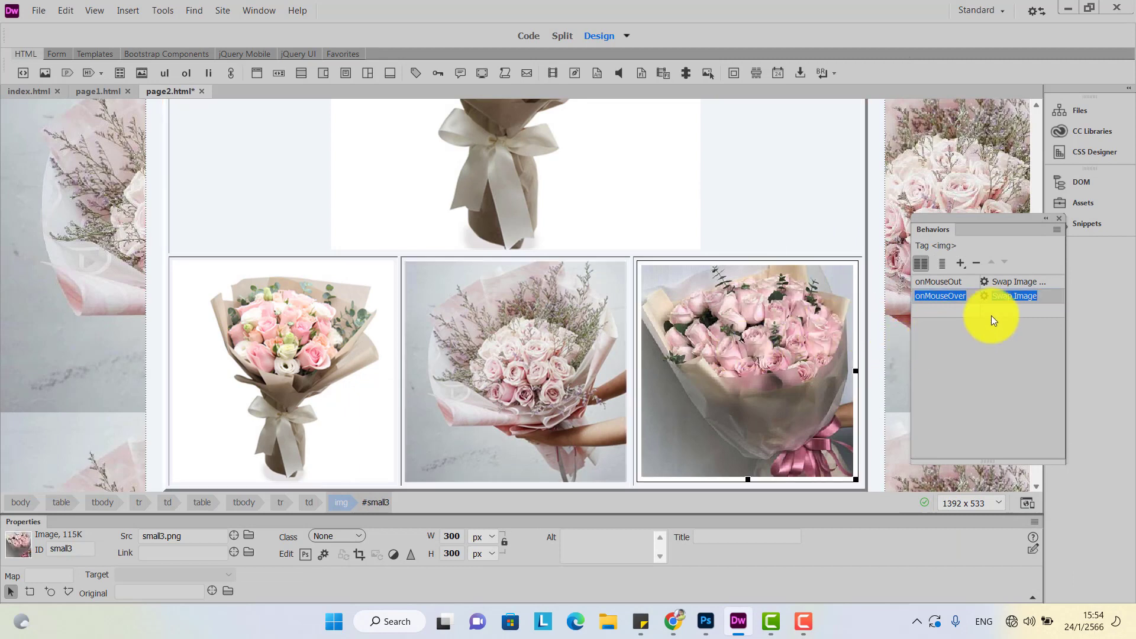
double_click(1019, 297)
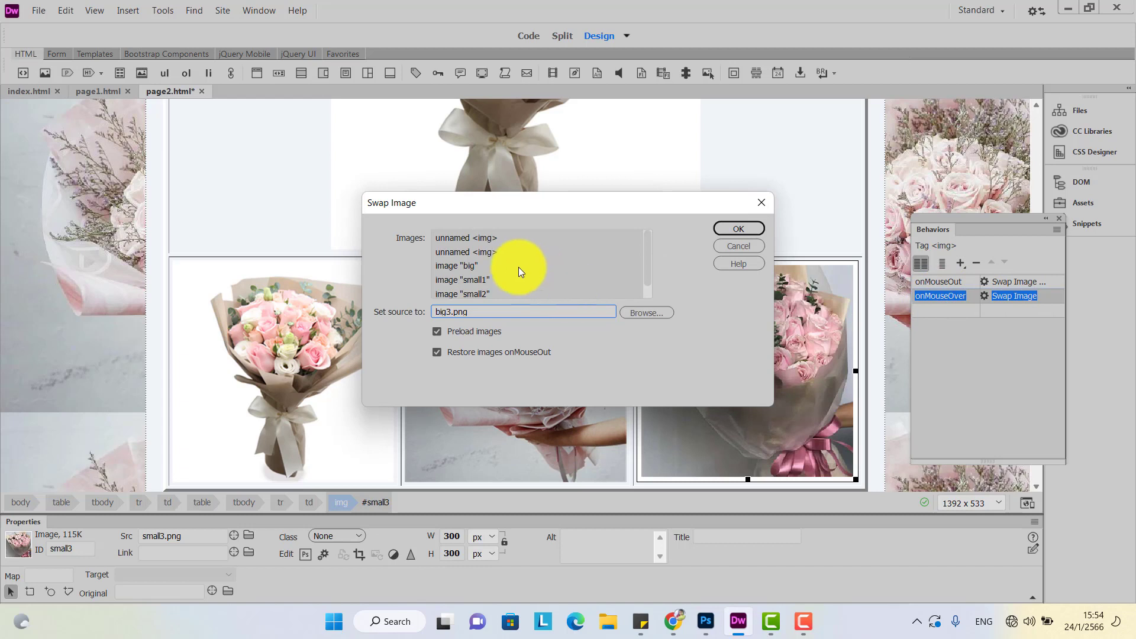
click(459, 265)
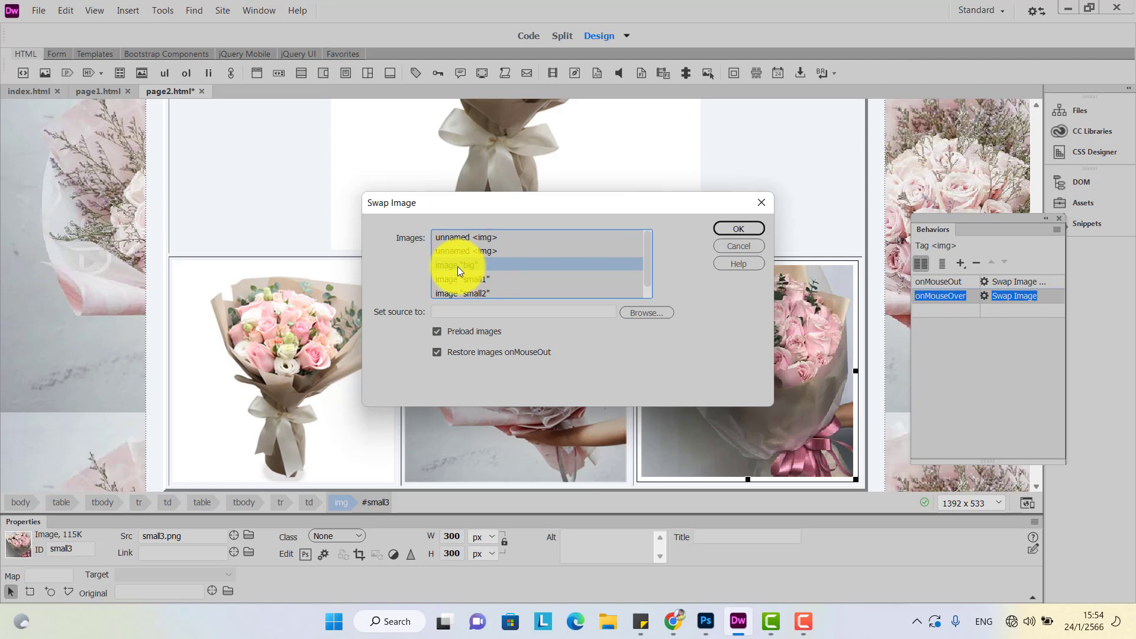
click(659, 312)
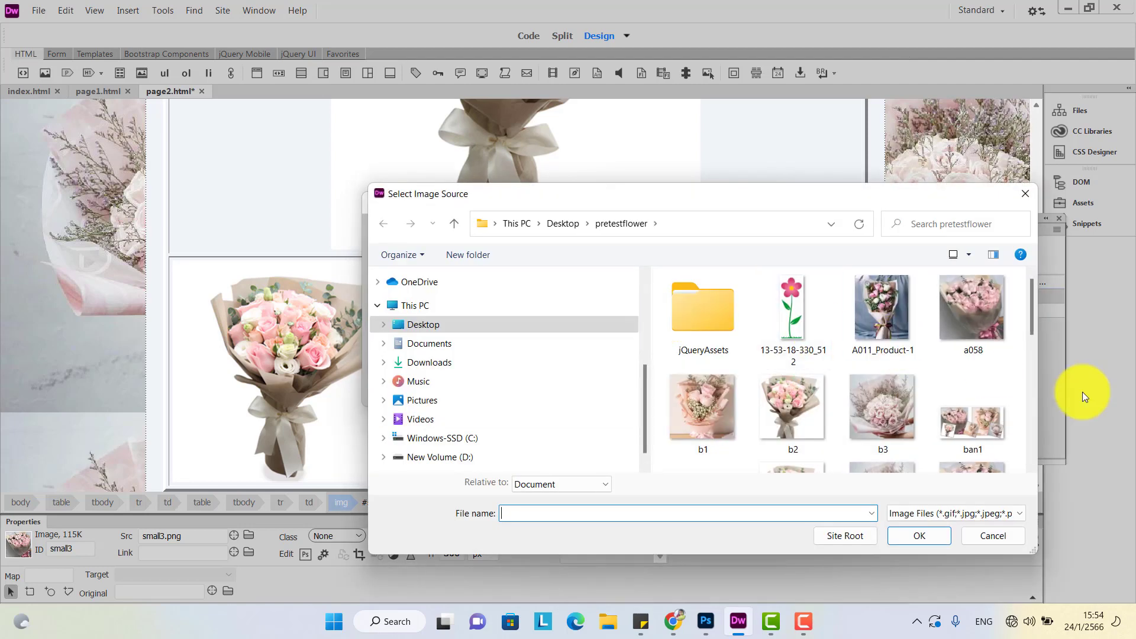
drag(1031, 325, 1034, 357)
click(992, 368)
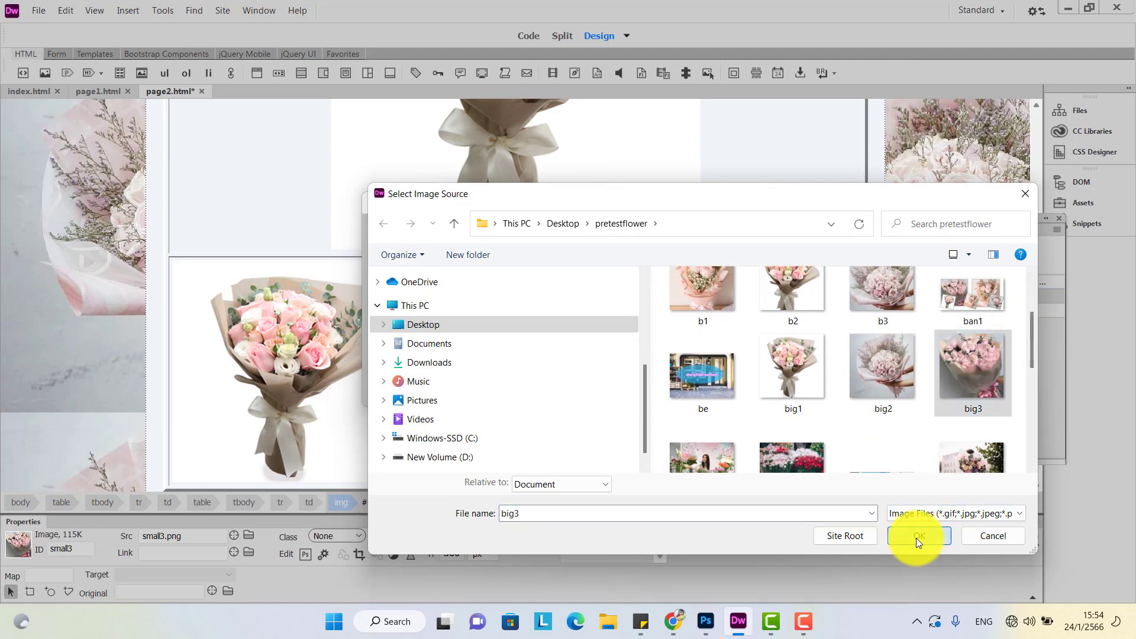
click(916, 537)
click(729, 230)
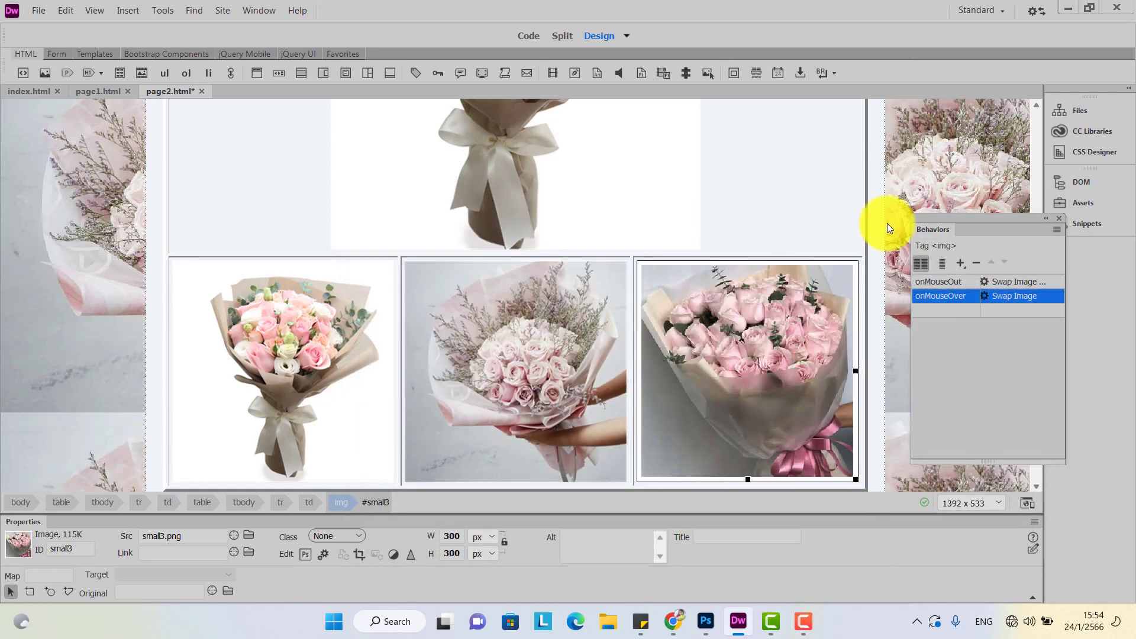
- Review the source set for image big in the Swap Image behaviors of the small1.png, small2.png and small3.png thumbnails
click(330, 325)
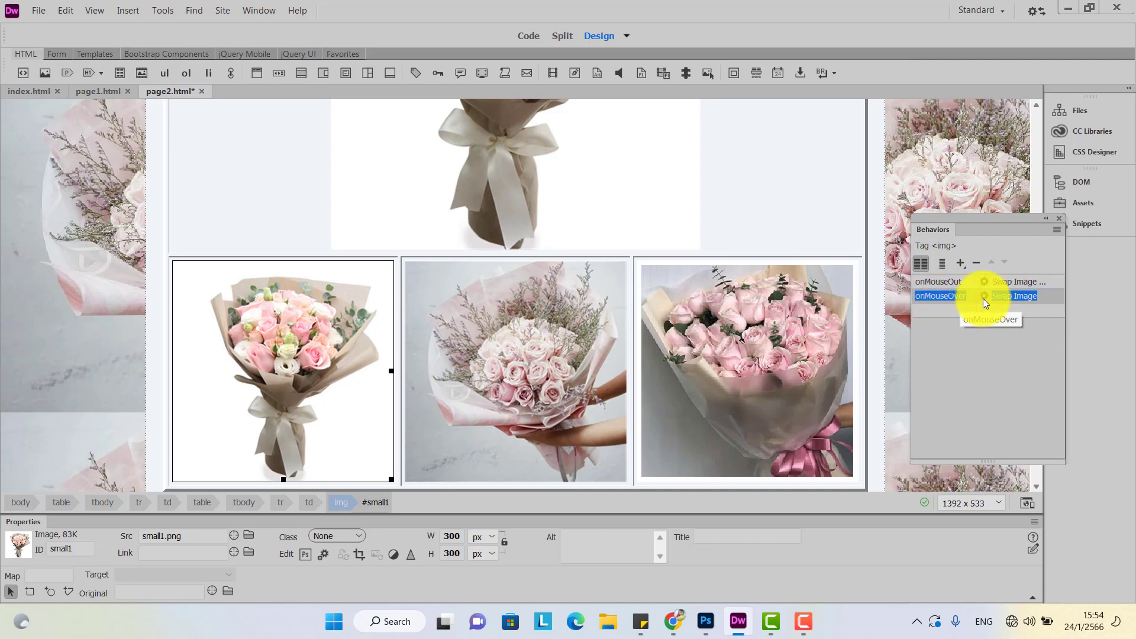
double_click(1015, 296)
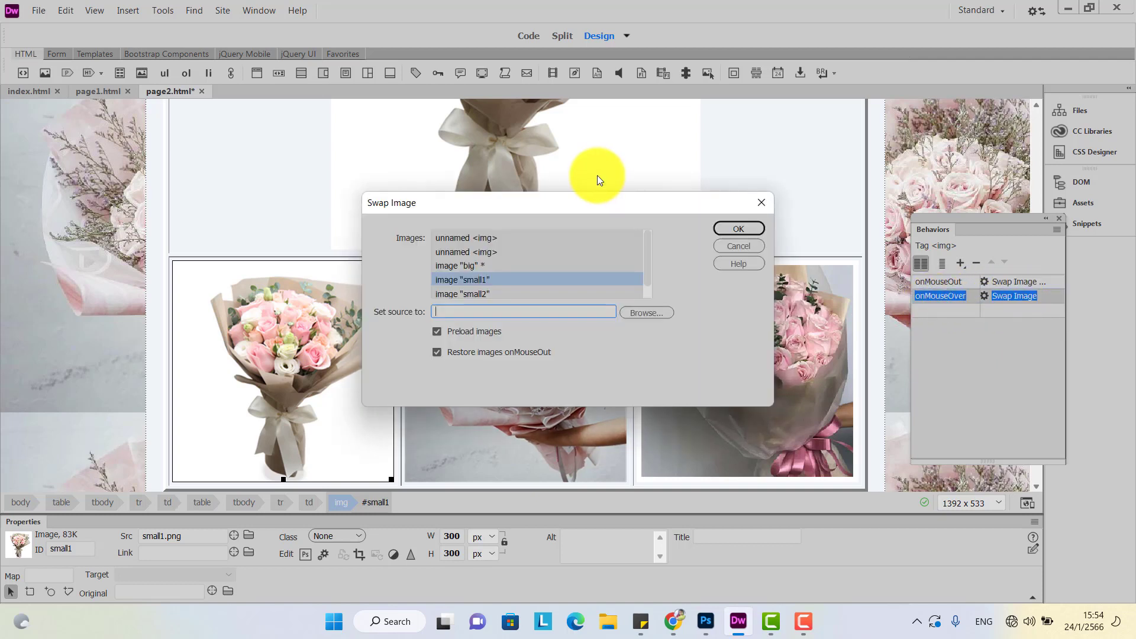
click(467, 288)
click(467, 266)
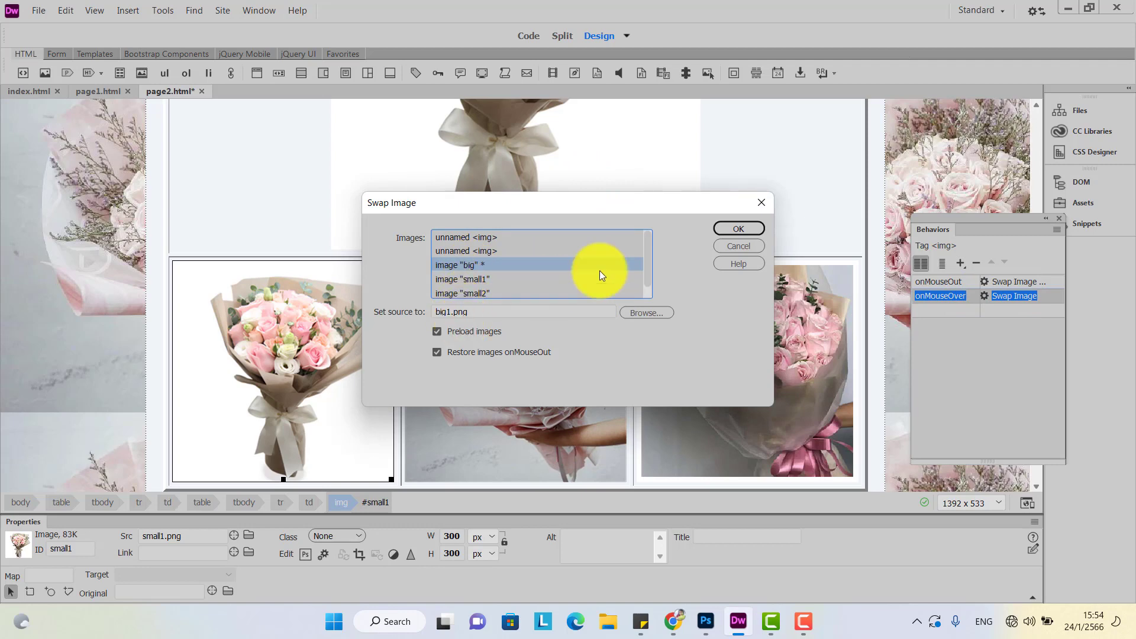
click(737, 229)
click(467, 414)
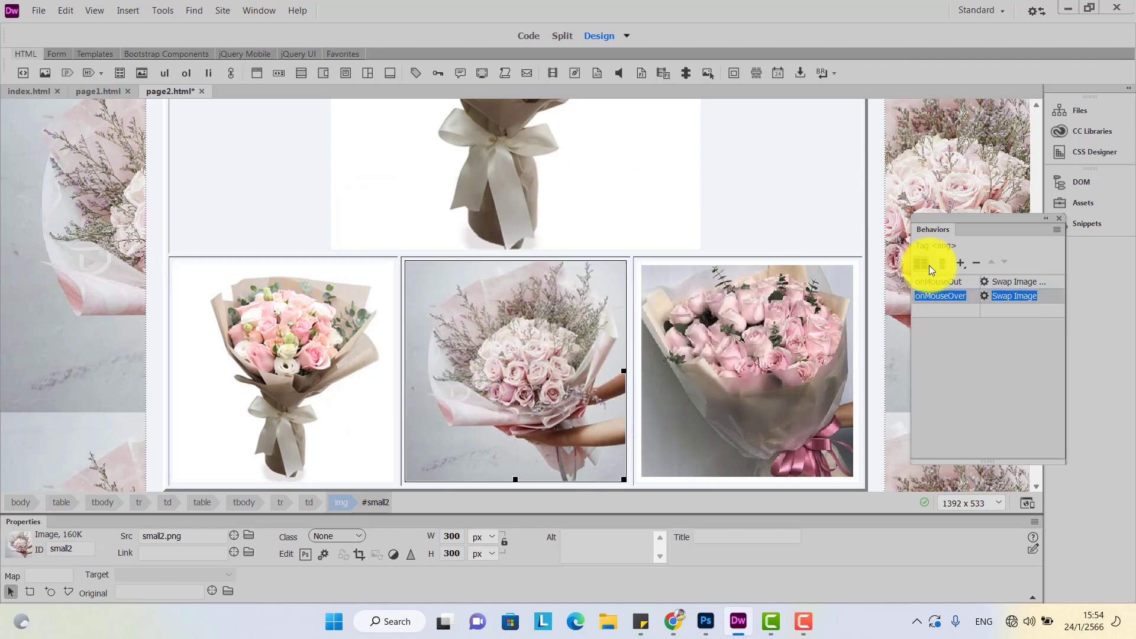
double_click(1024, 296)
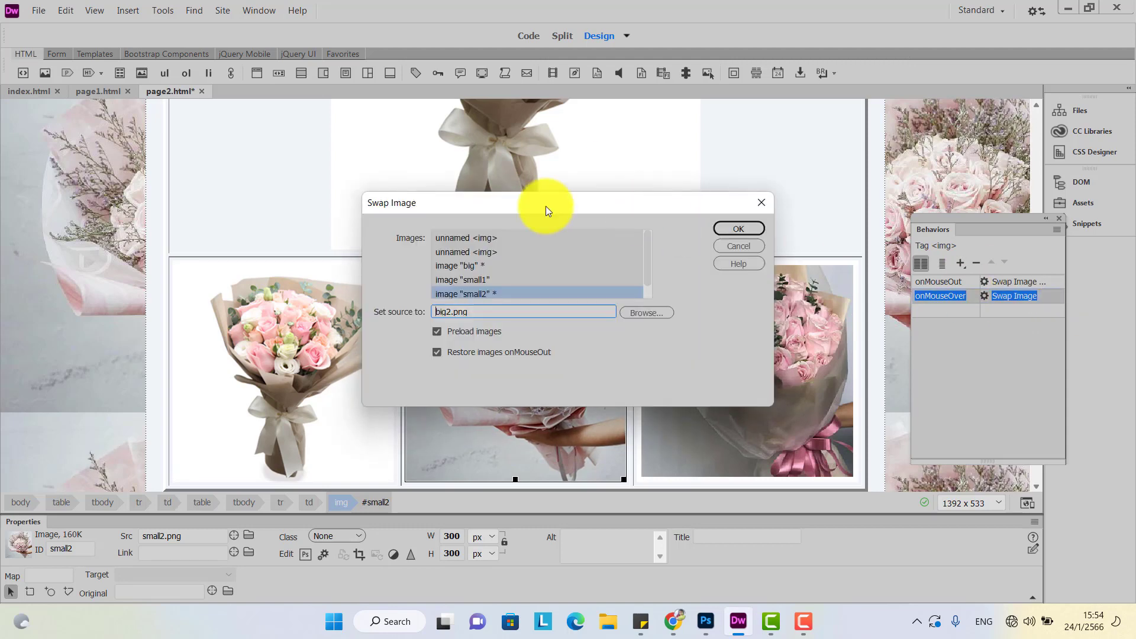
click(470, 264)
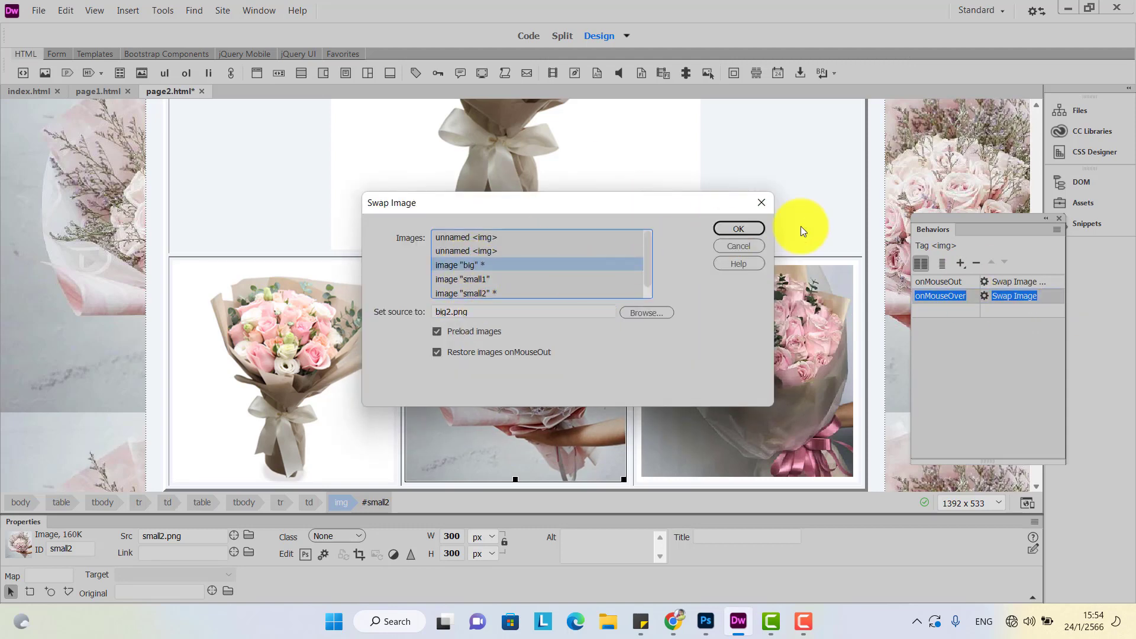
click(734, 231)
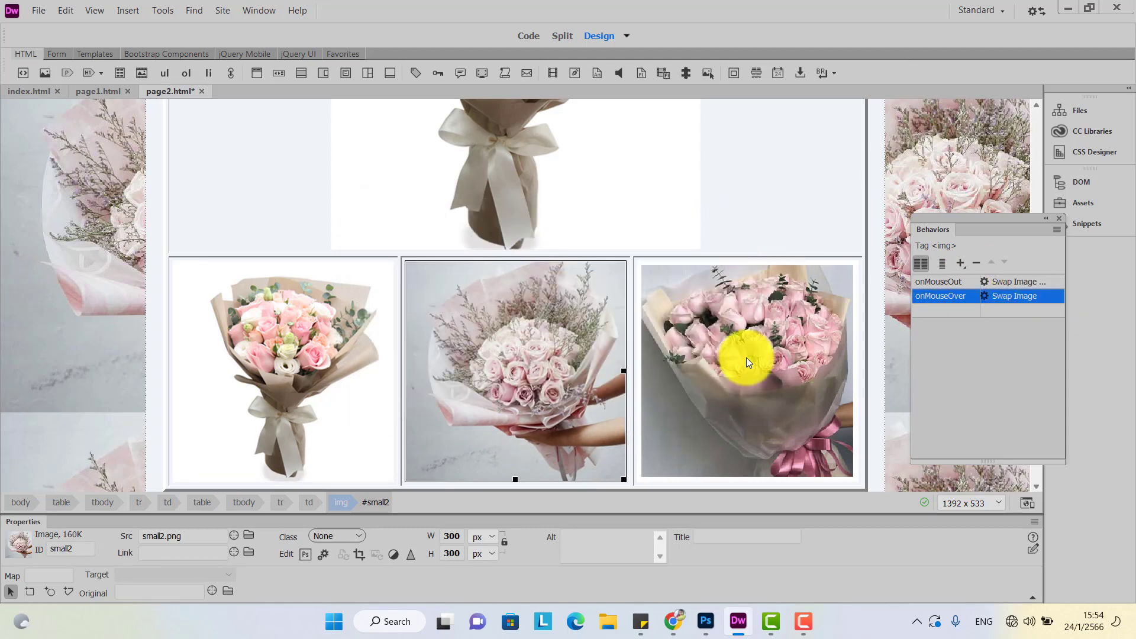
click(746, 357)
double_click(1025, 294)
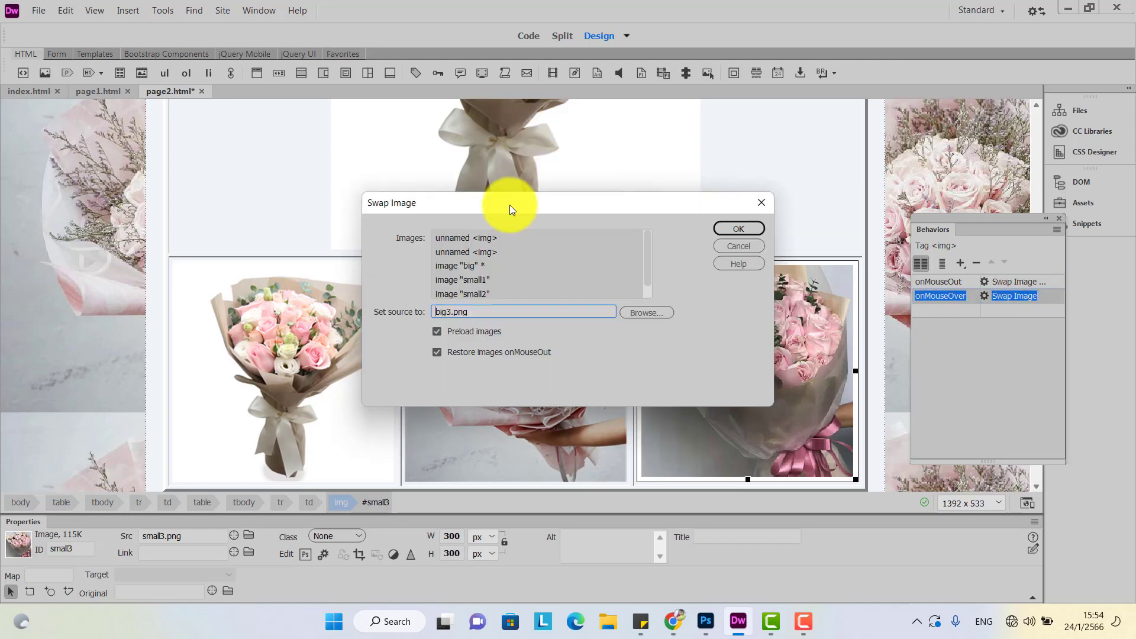
click(477, 267)
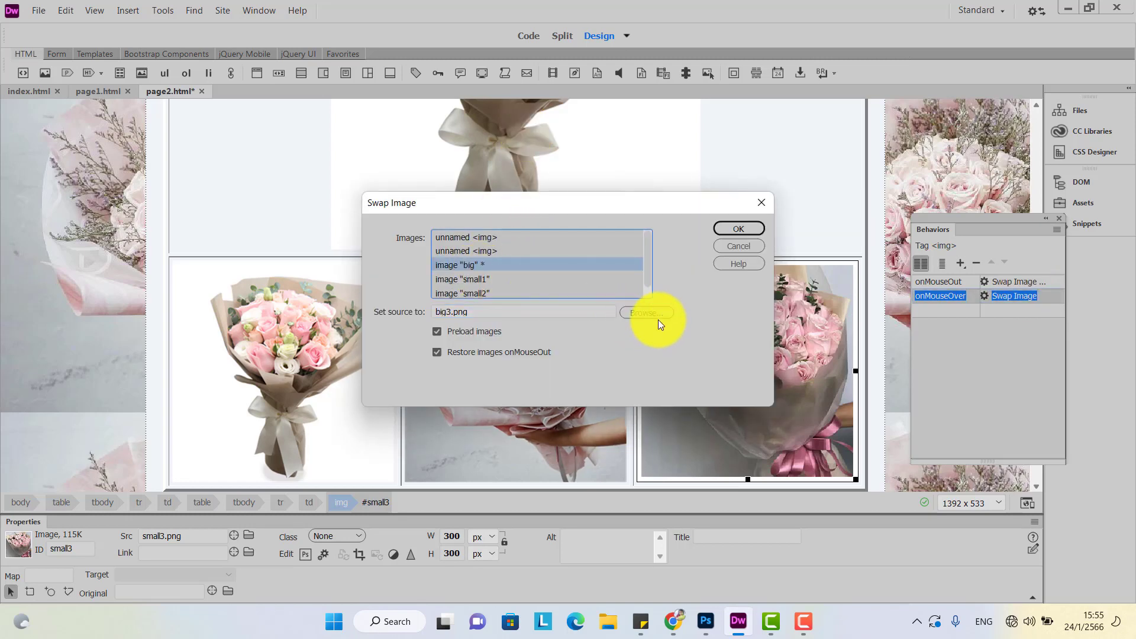
click(733, 224)
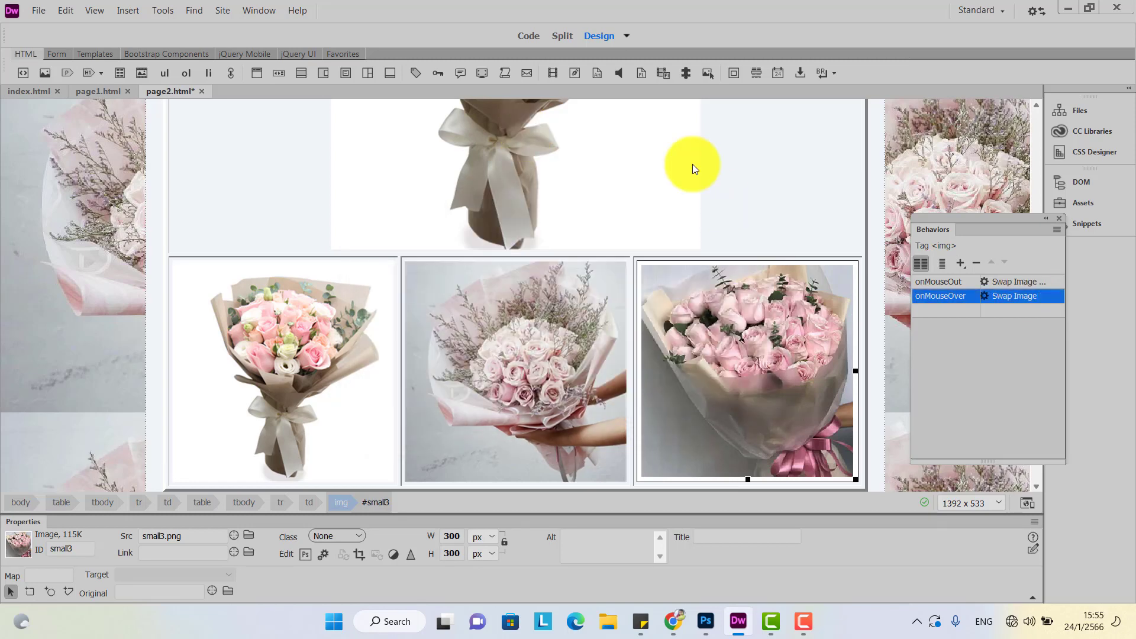
- Save page2.html, switch to Chrome to reload the page, and test the large image swap on the third and second thumbnails
click(692, 165)
key(ctrl+s)
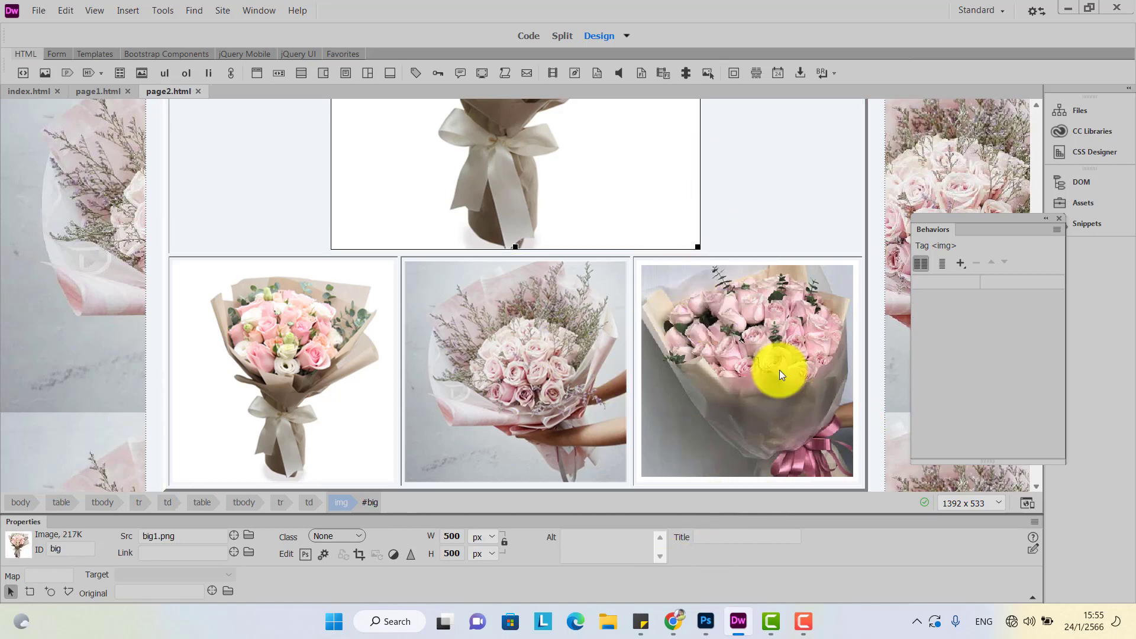
key(alt+Tab)
key(F5)
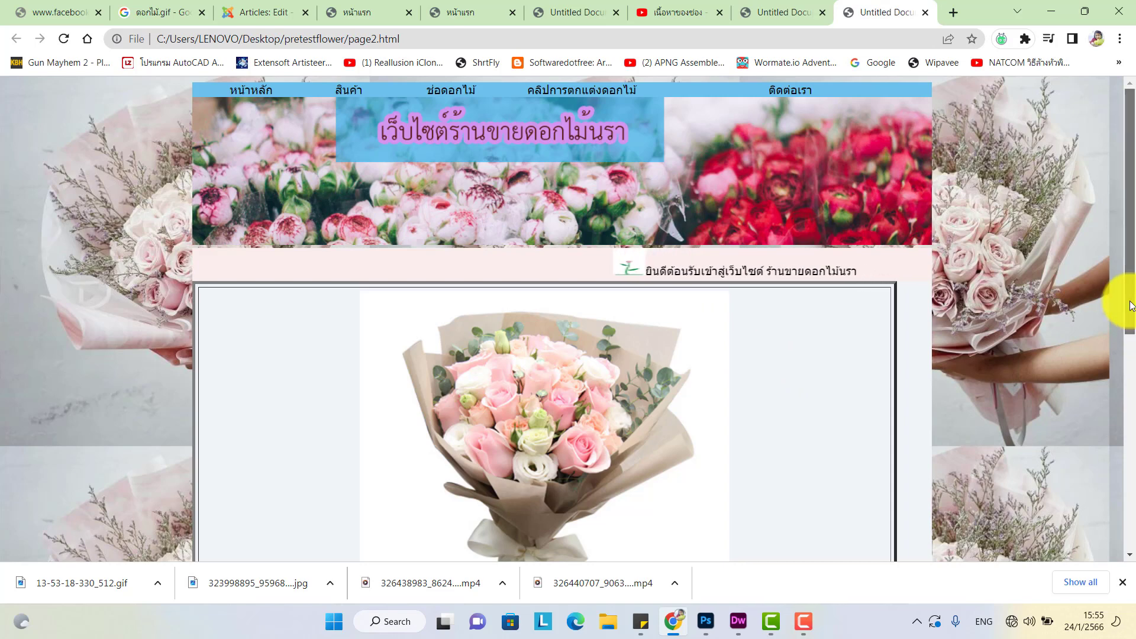
drag(1130, 305, 1118, 459)
mouse_move(704, 506)
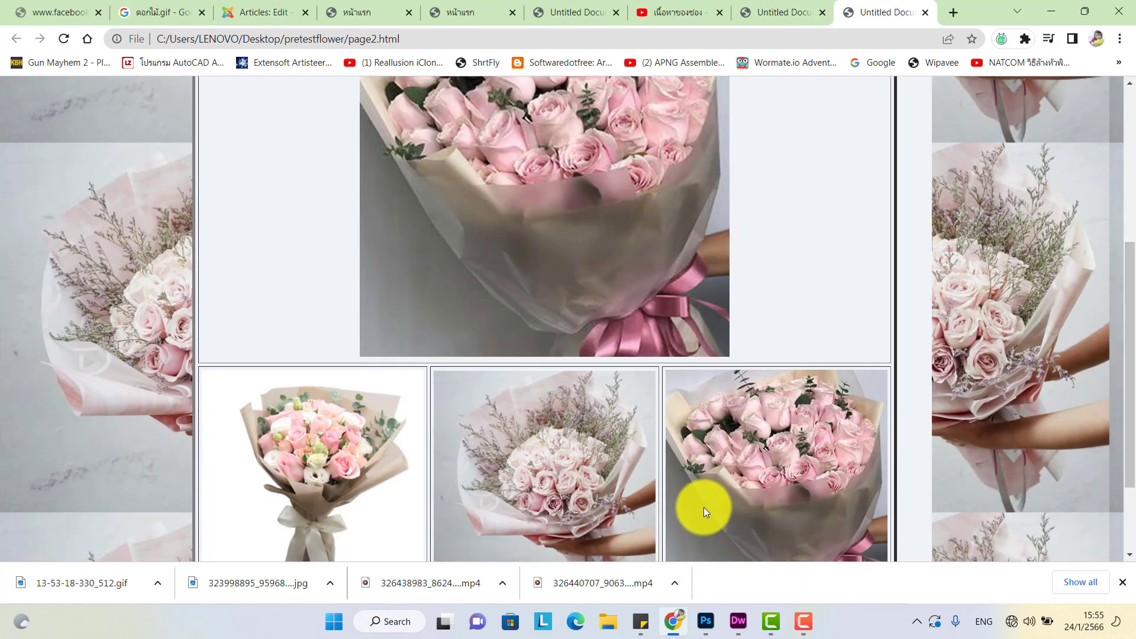
mouse_move(601, 499)
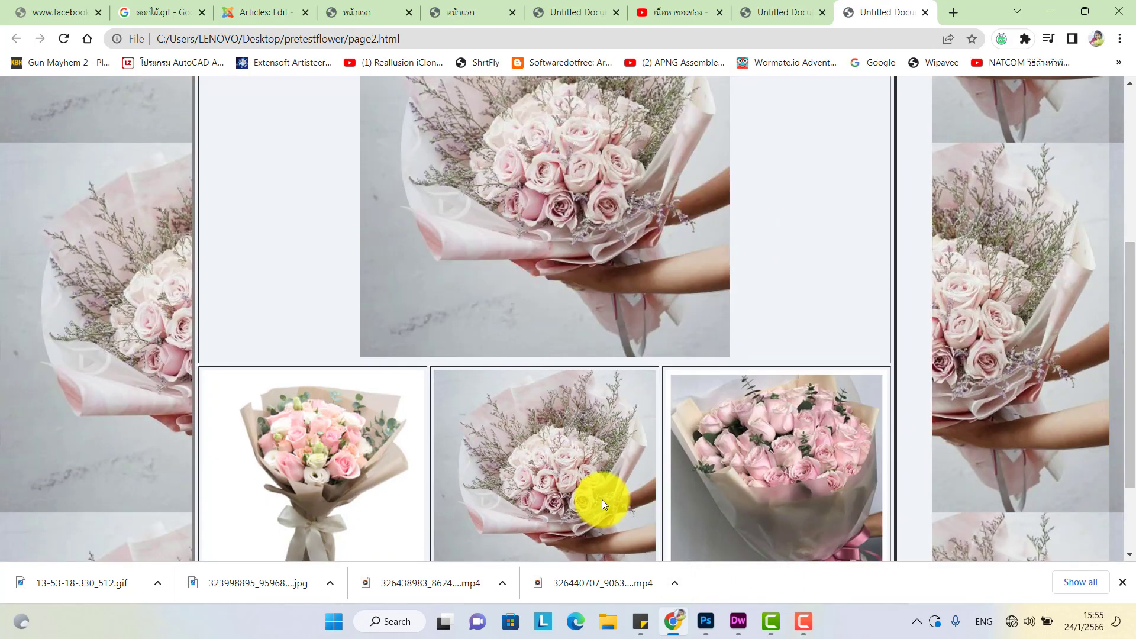